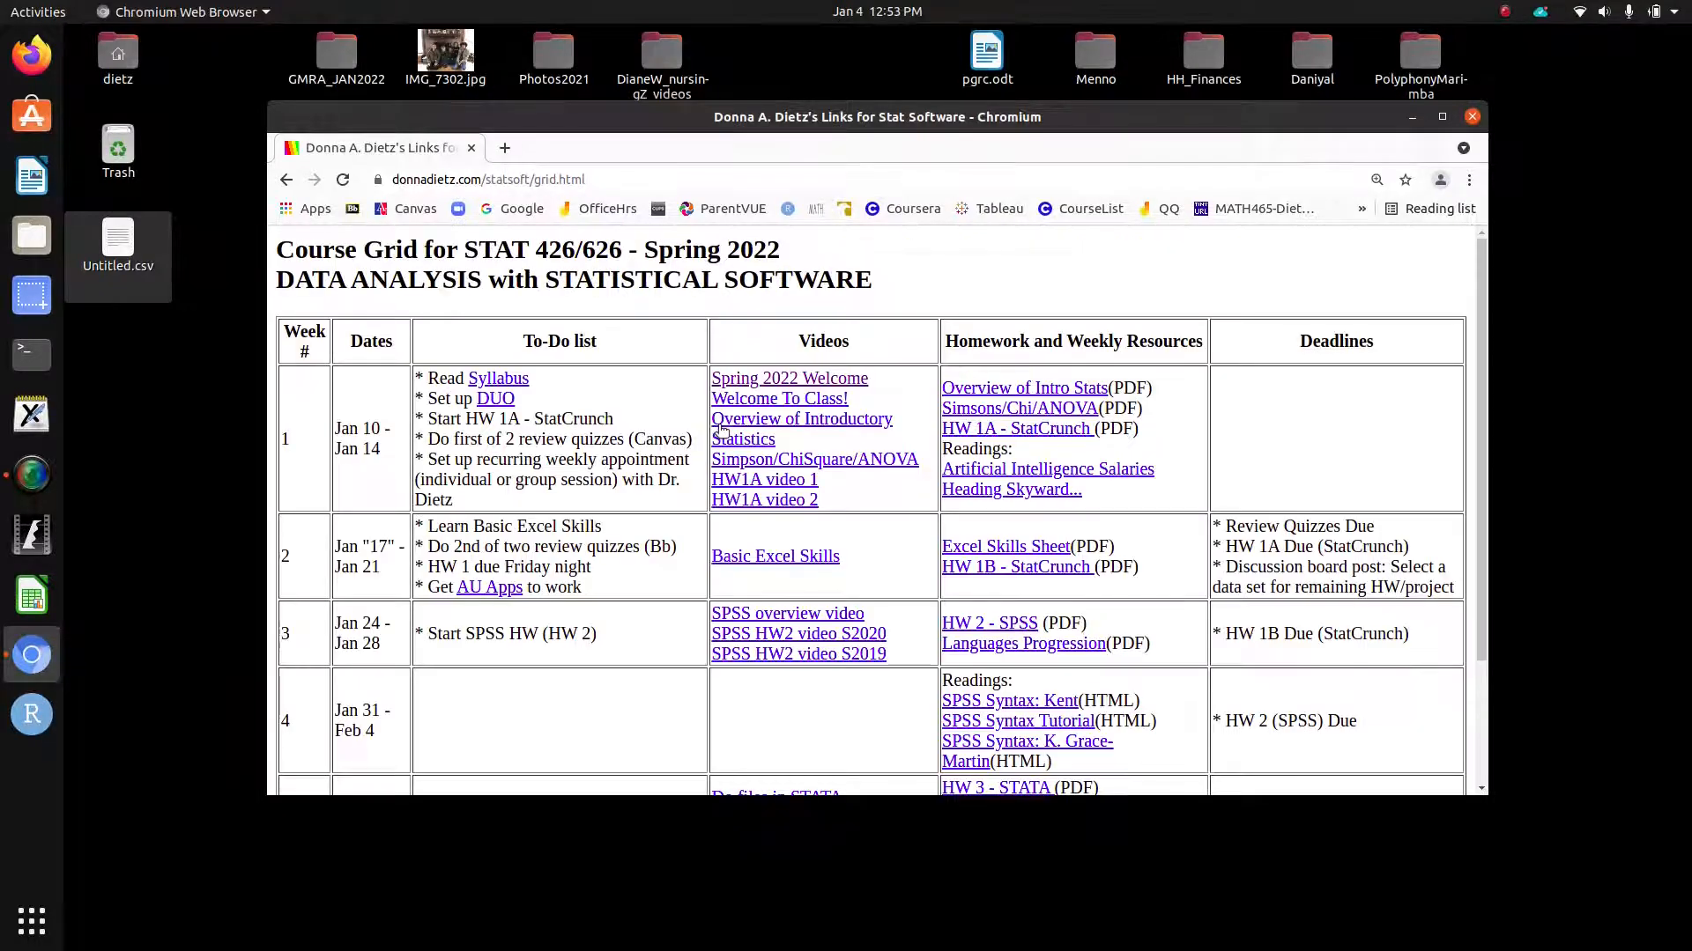
Step: Open Untitled.csv from the desktop in LibreOffice Calc with the default import settings, look over its columns, and close it
click(1447, 119)
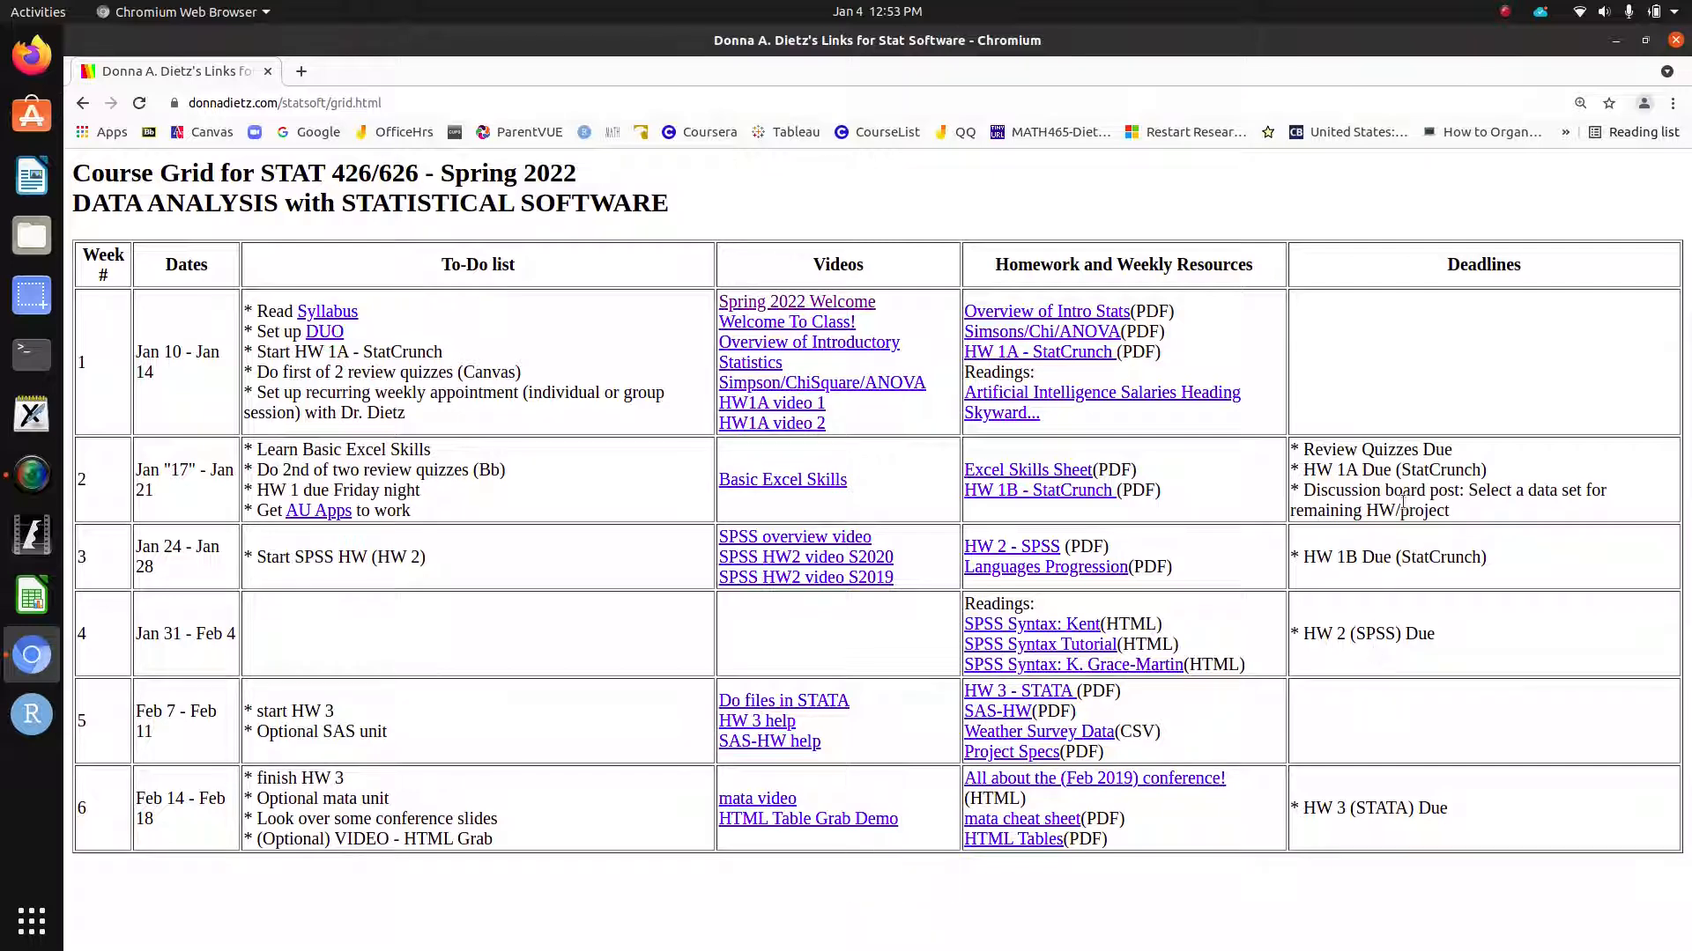
click(1613, 44)
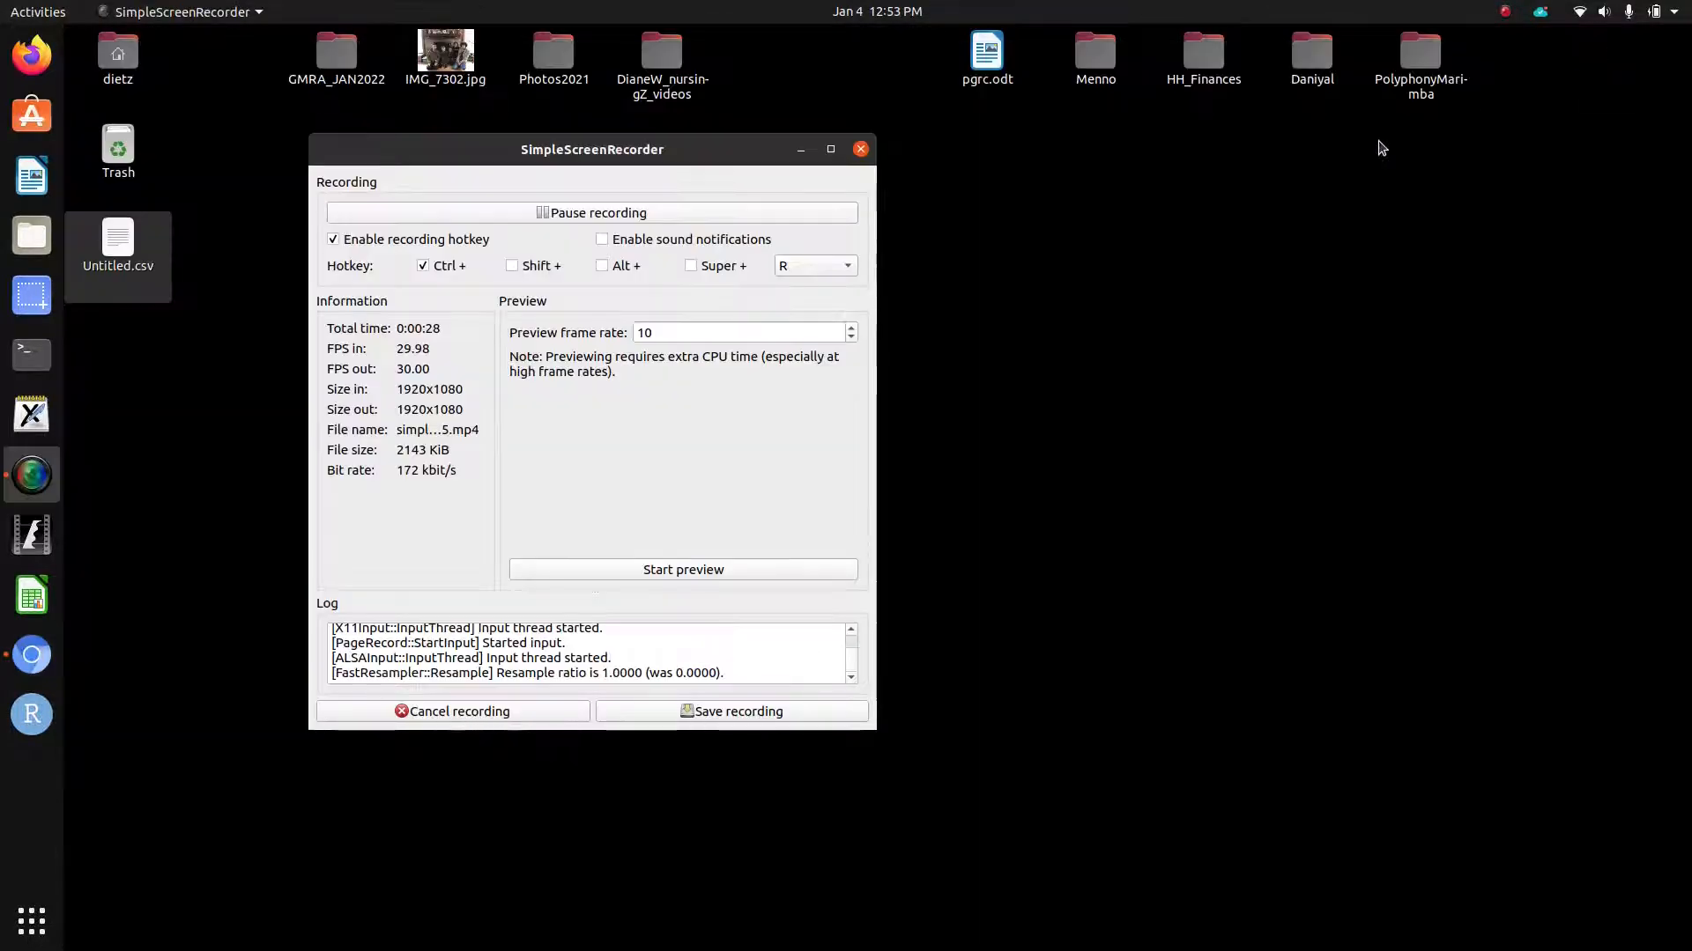
click(800, 149)
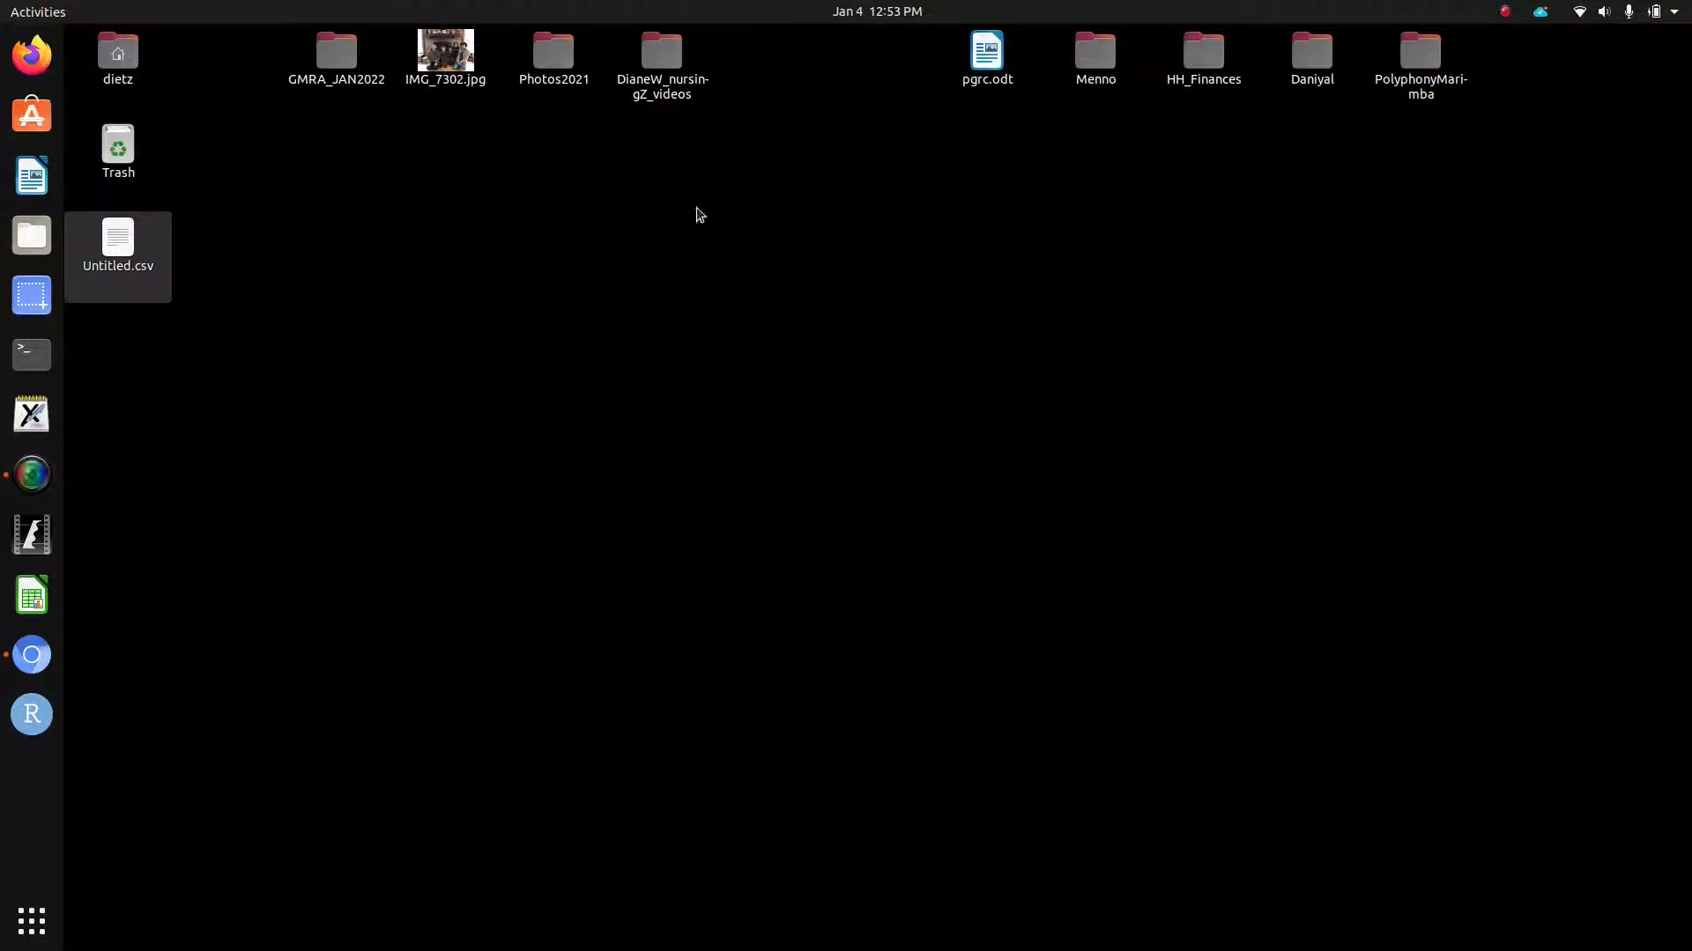
click(118, 244)
double_click(118, 245)
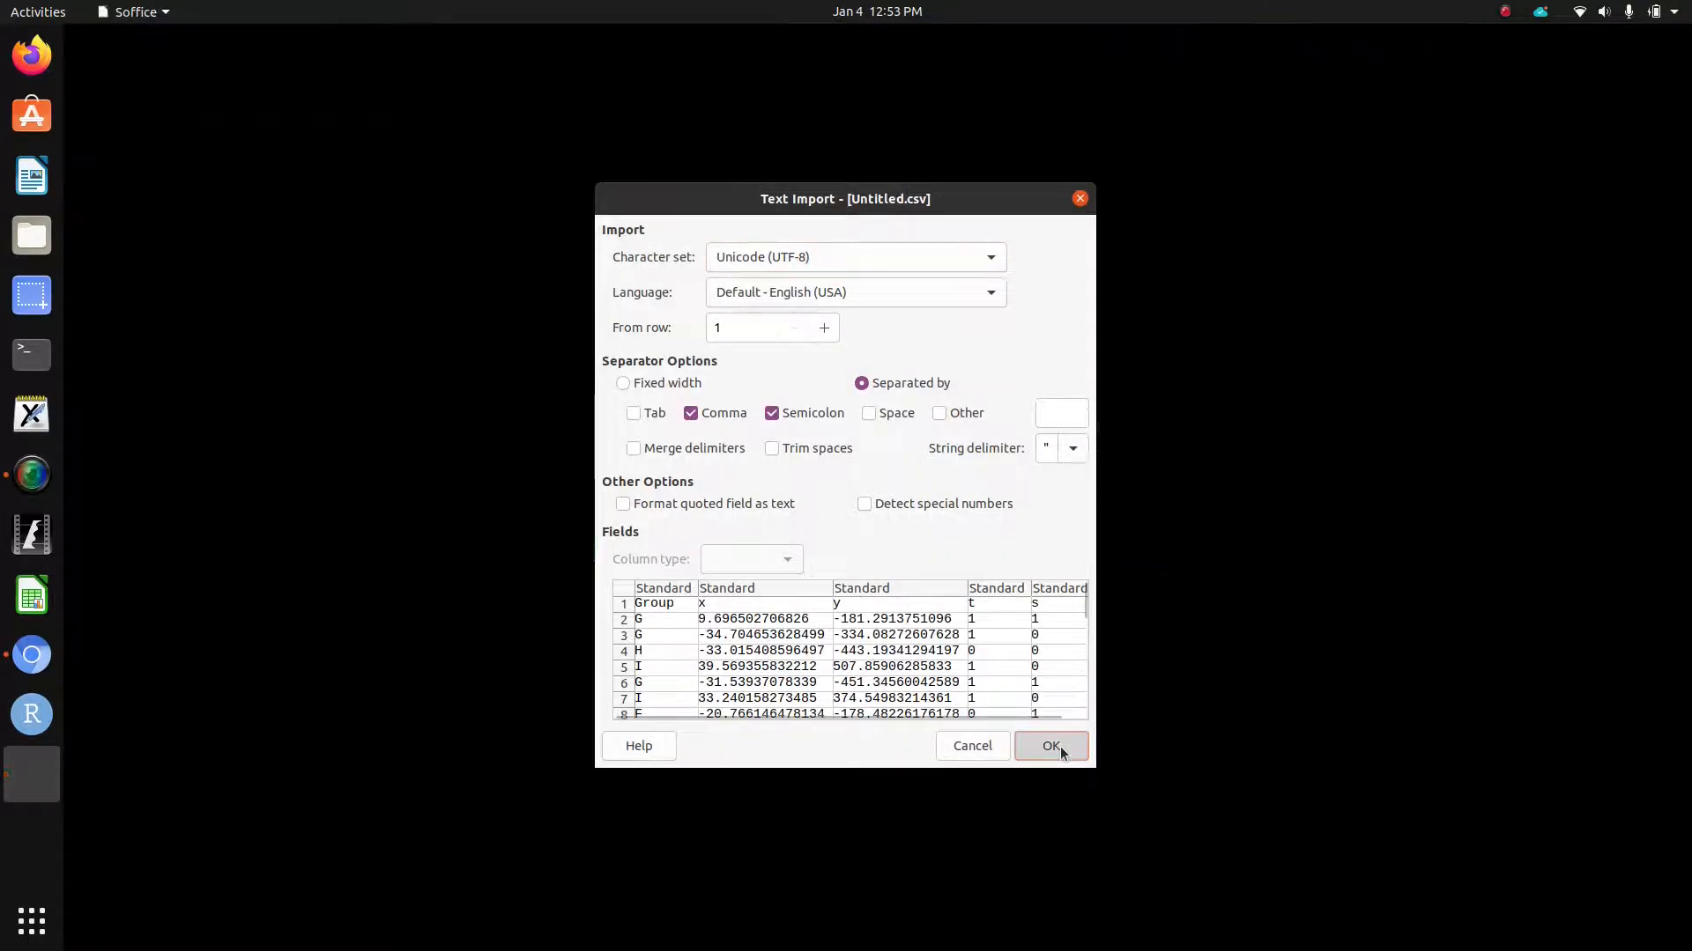
click(1060, 747)
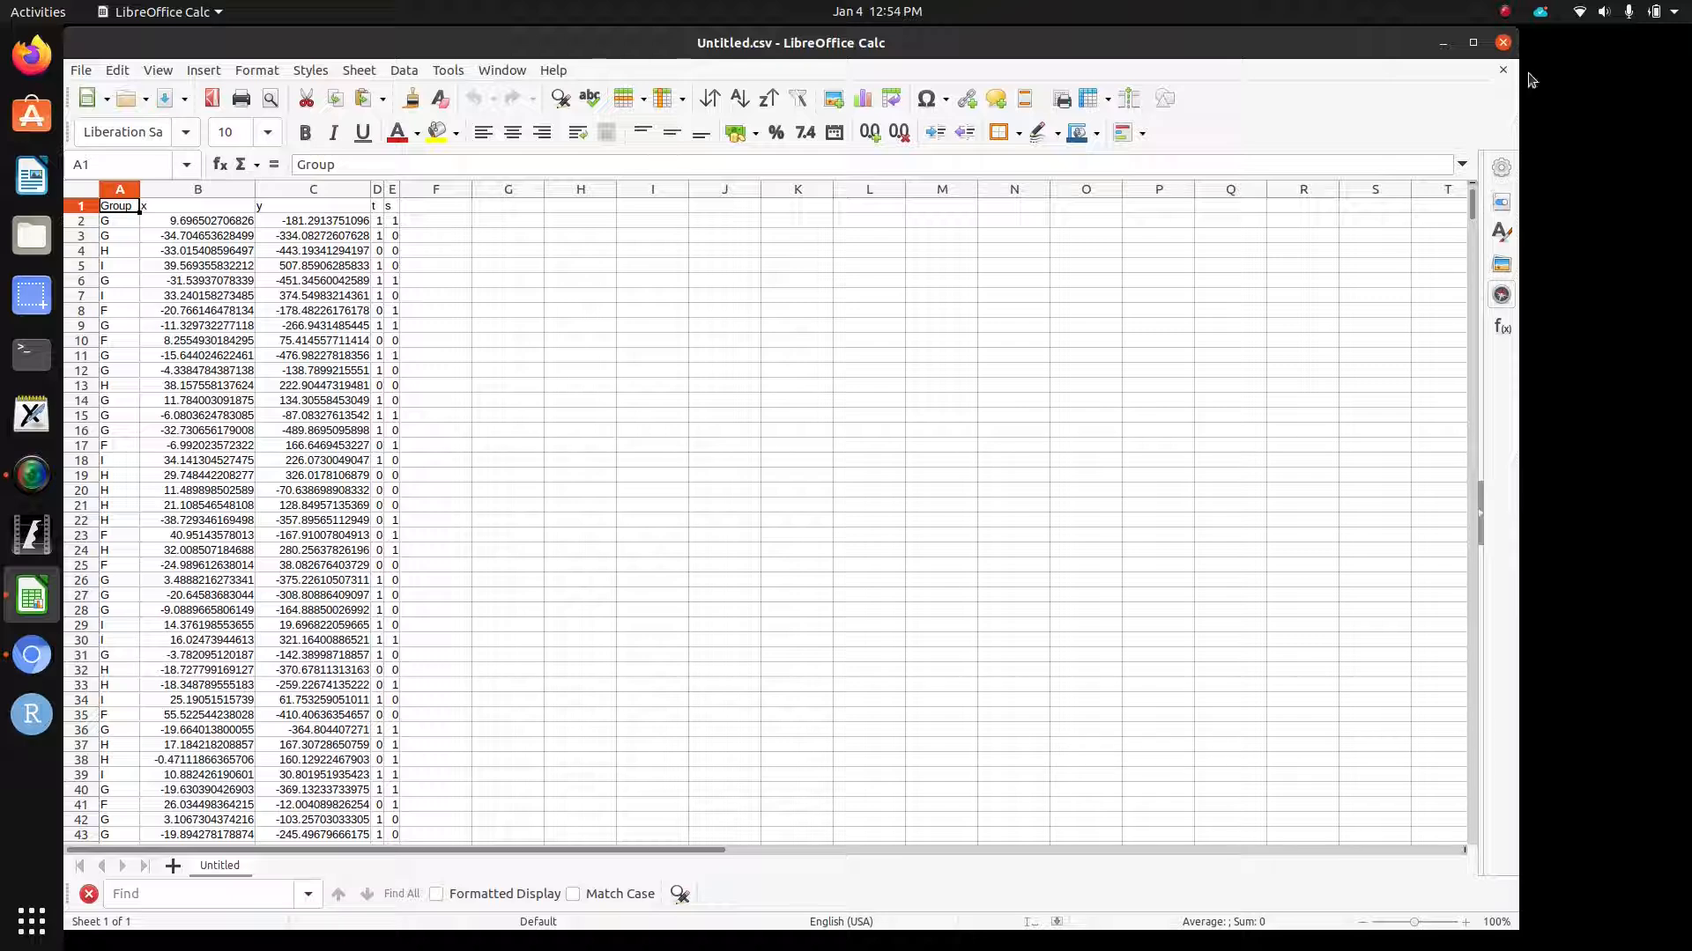
drag(1516, 31, 1293, 236)
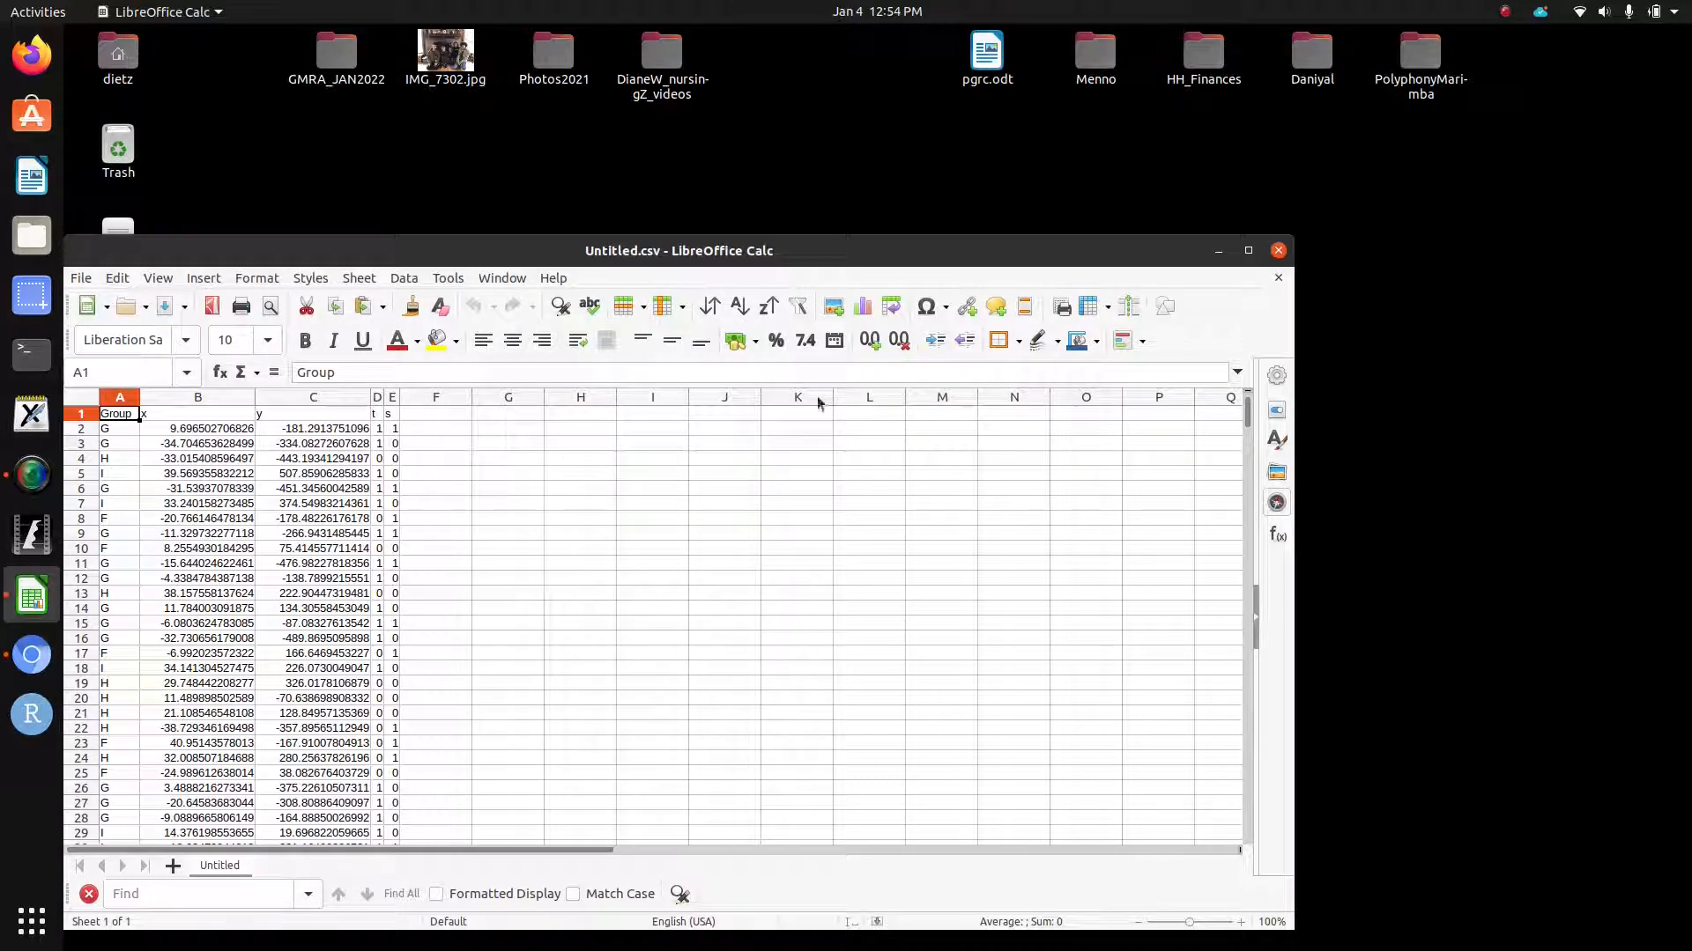
click(1282, 252)
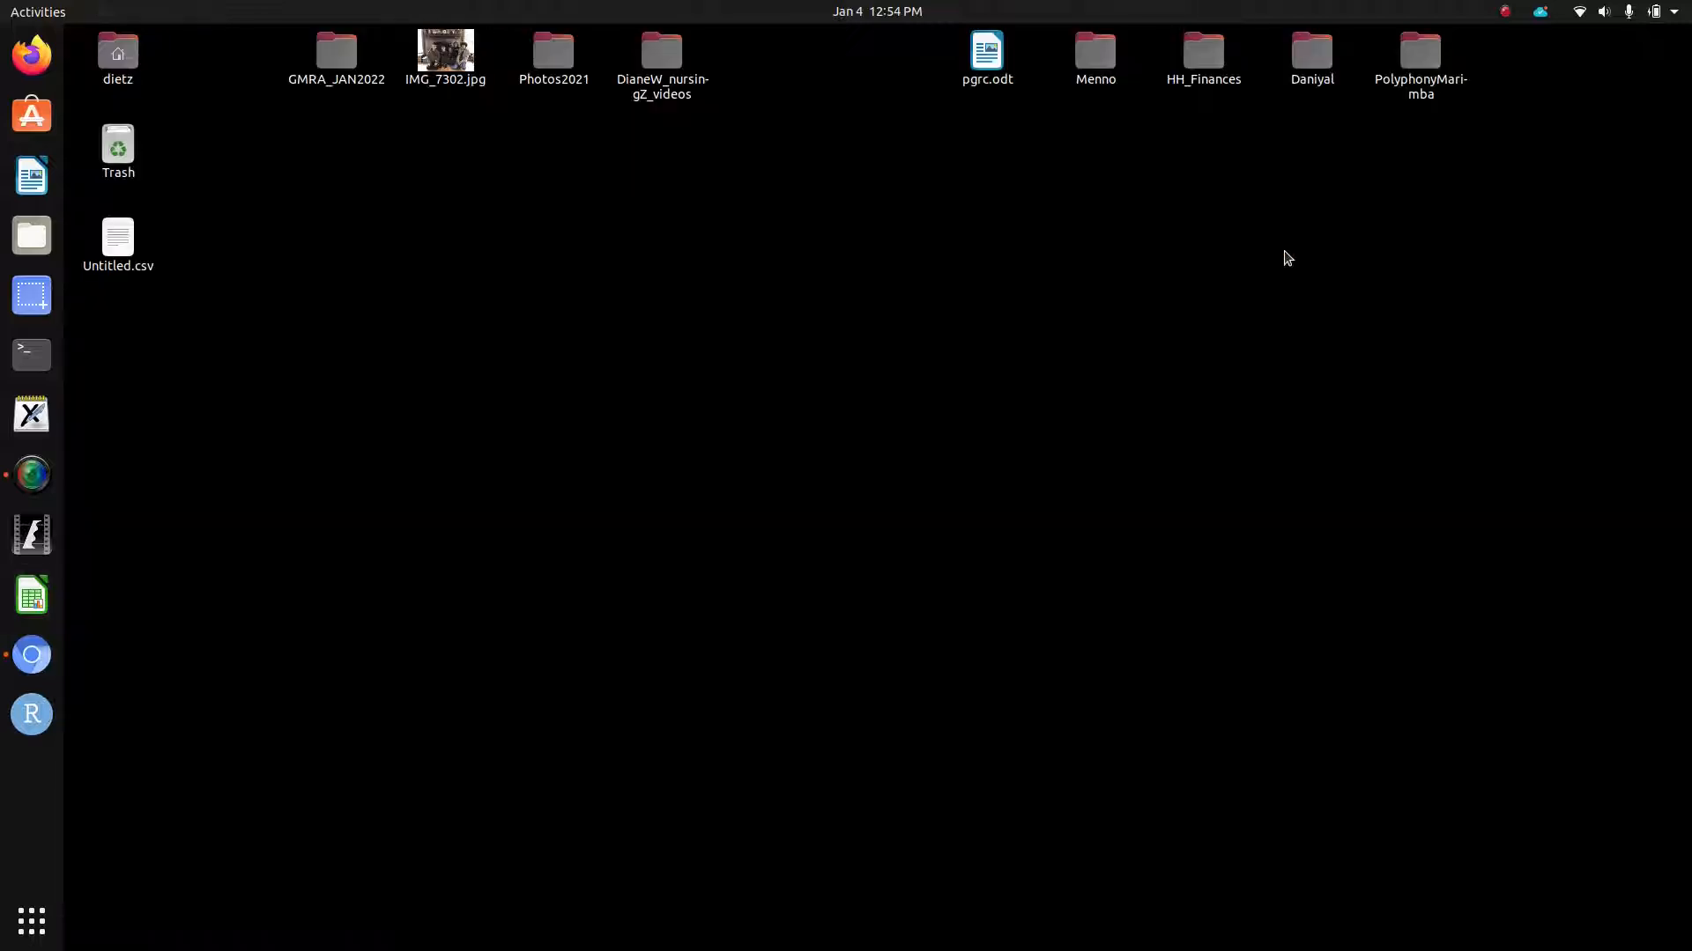
Step: Switch to Chromium and open the Spring 2022 STAT-426-001/STAT-626-001 course in Canvas in a new tab
click(30, 662)
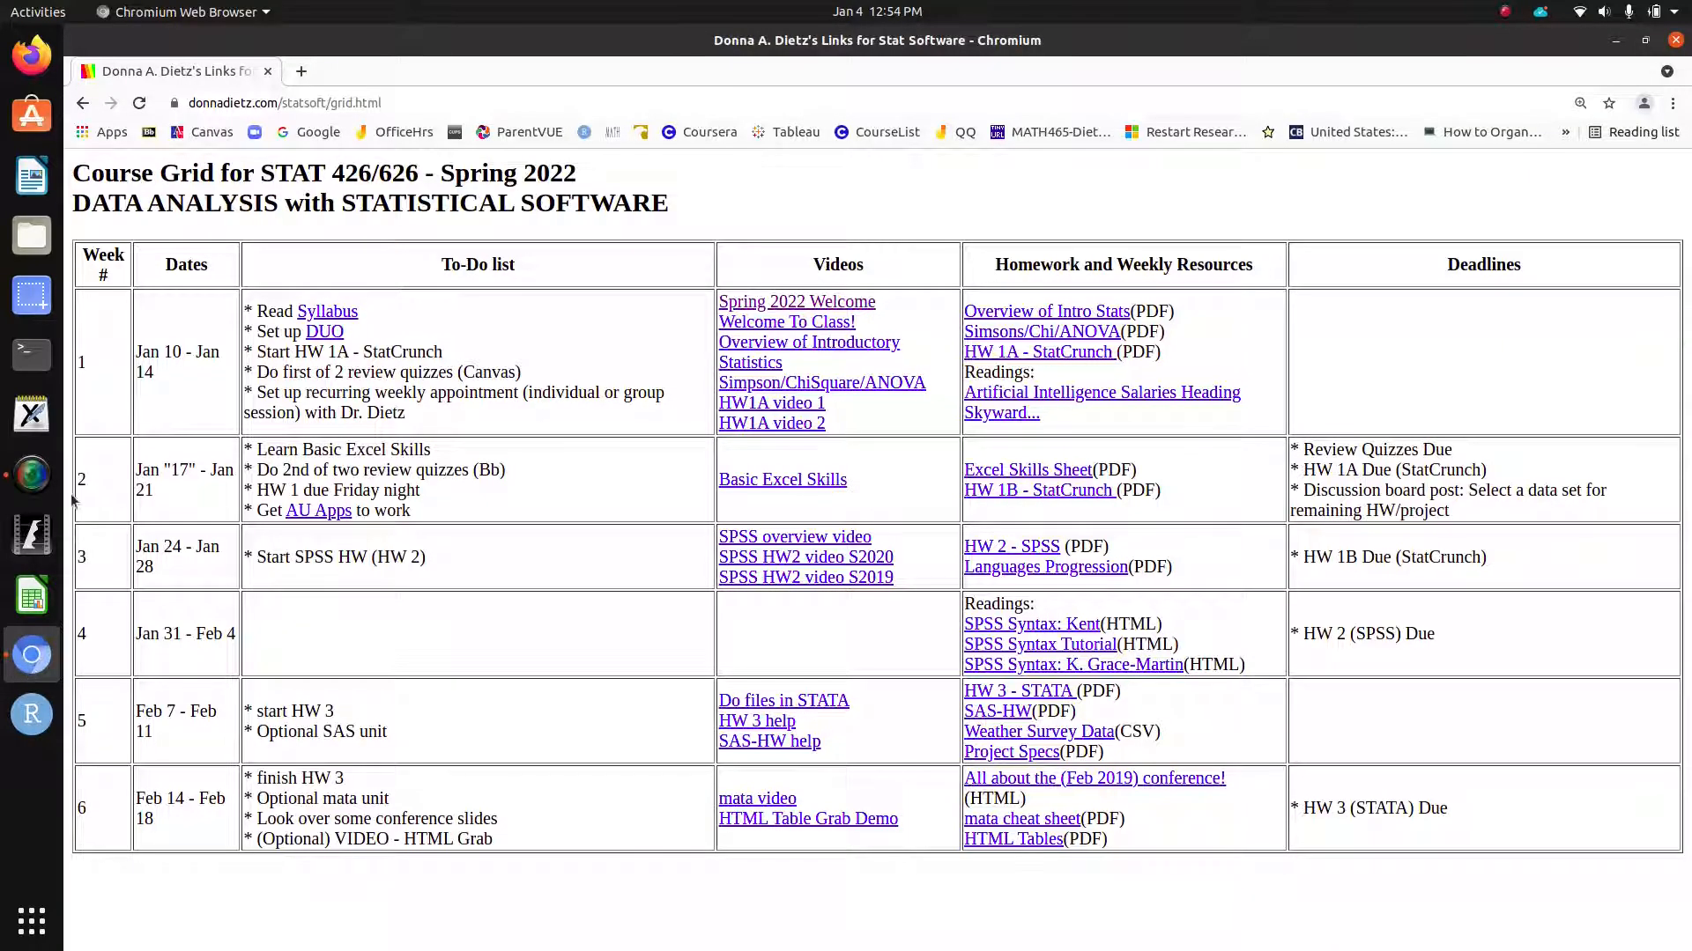
click(300, 73)
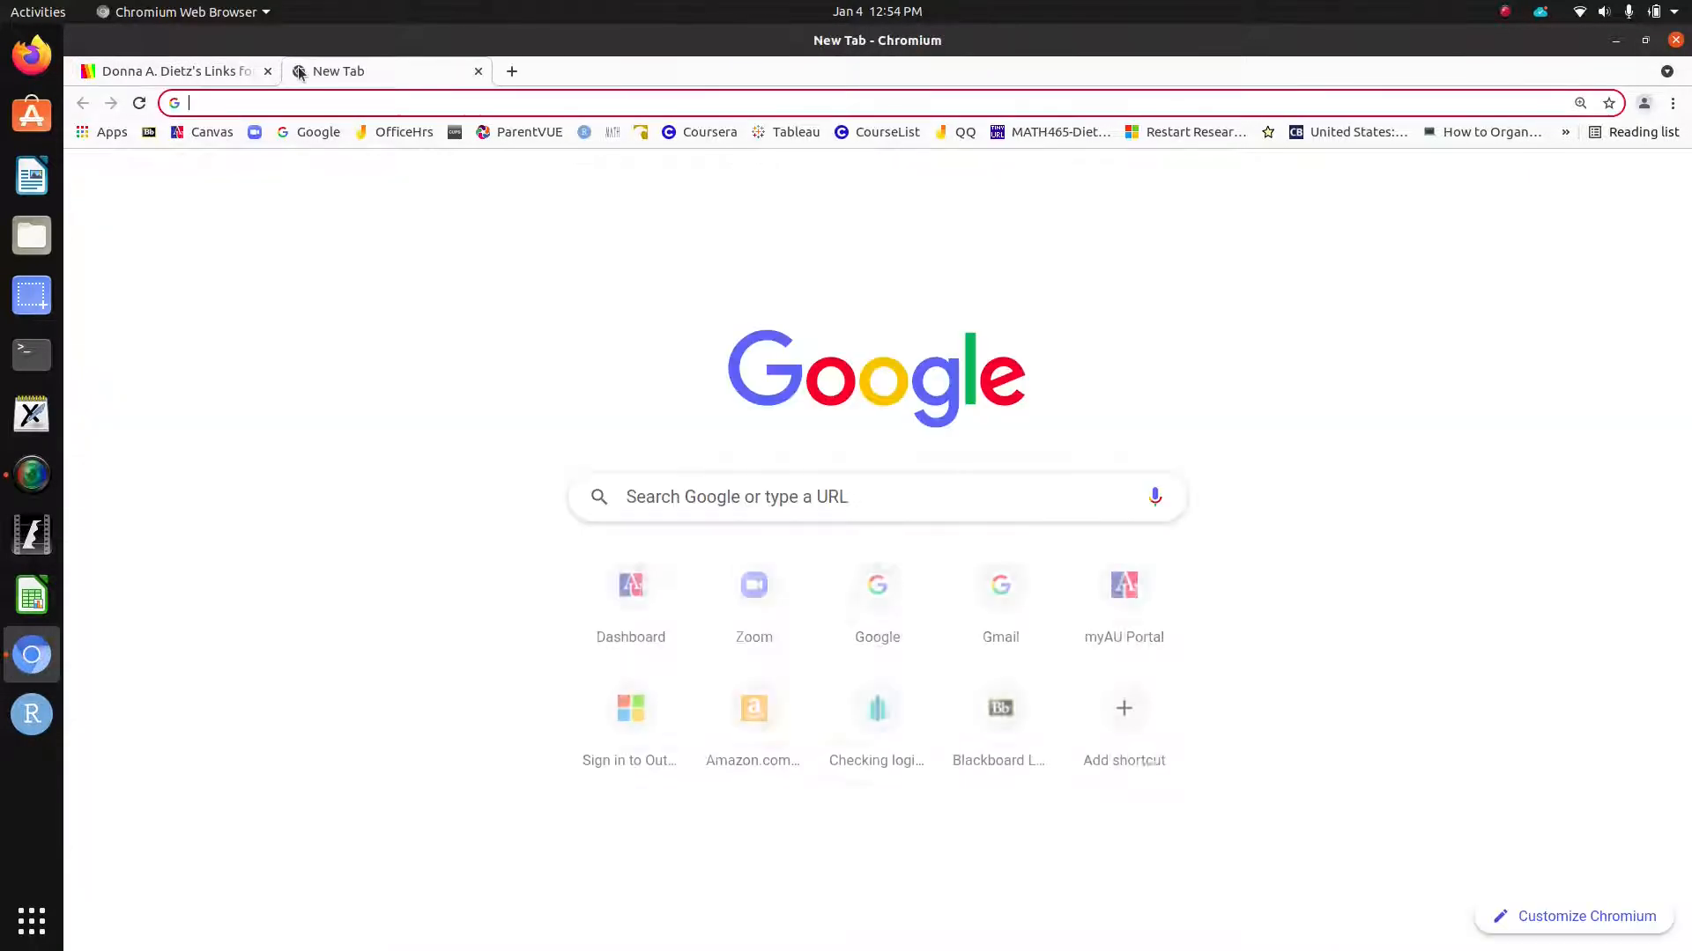
click(212, 133)
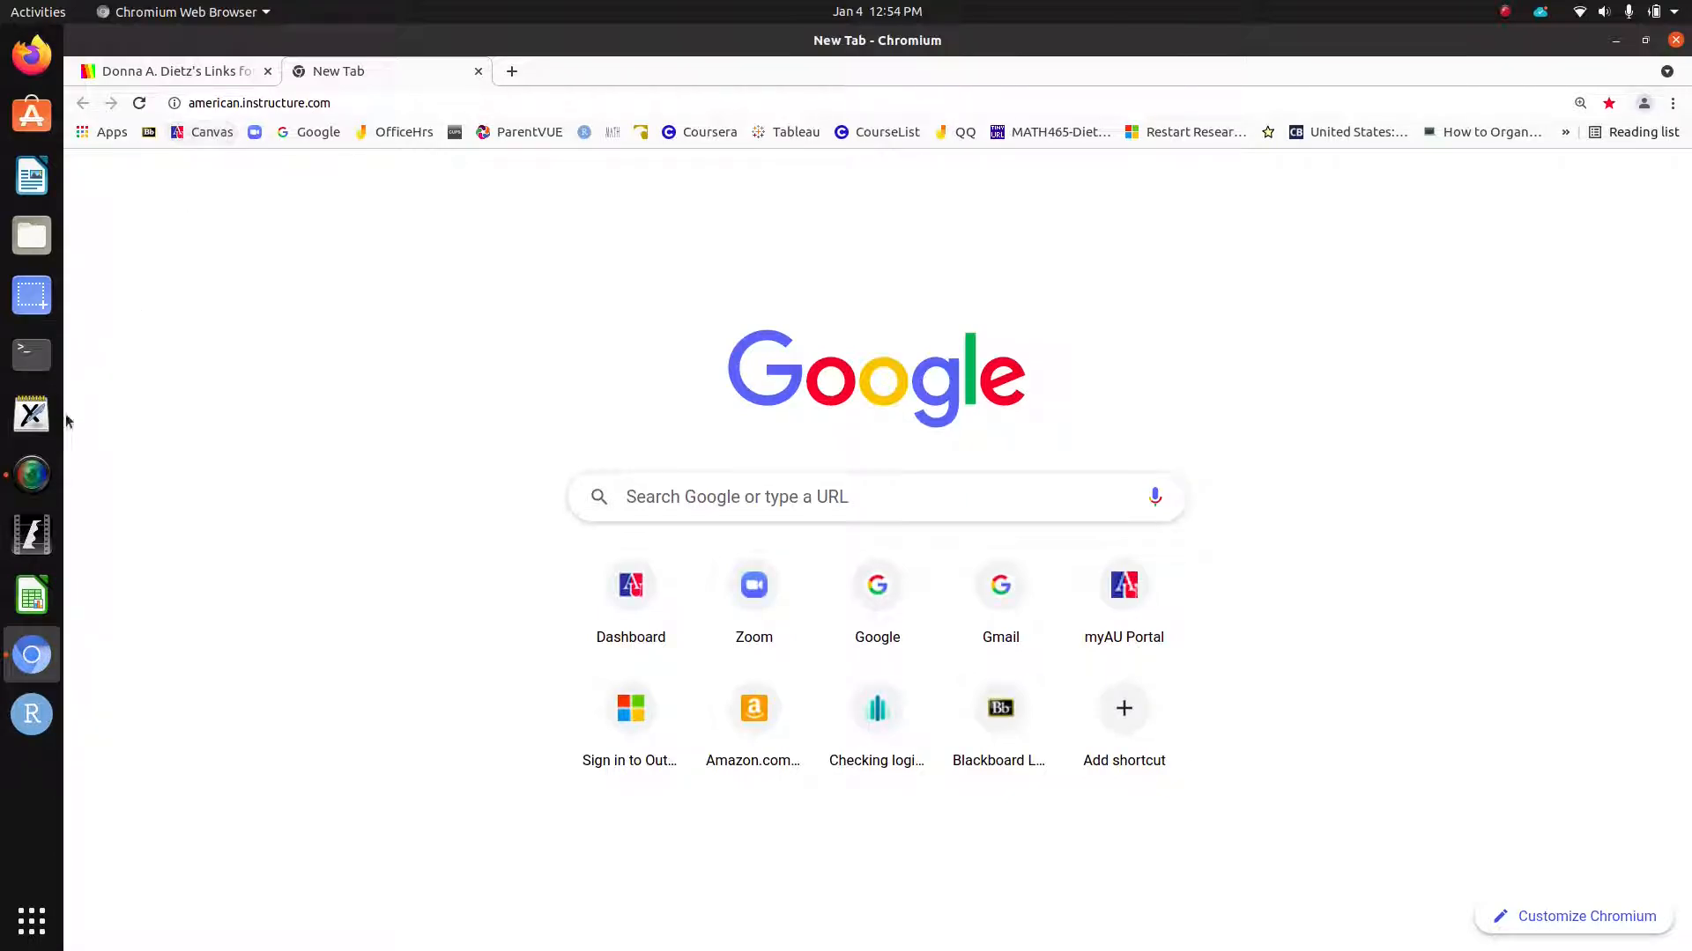
click(29, 481)
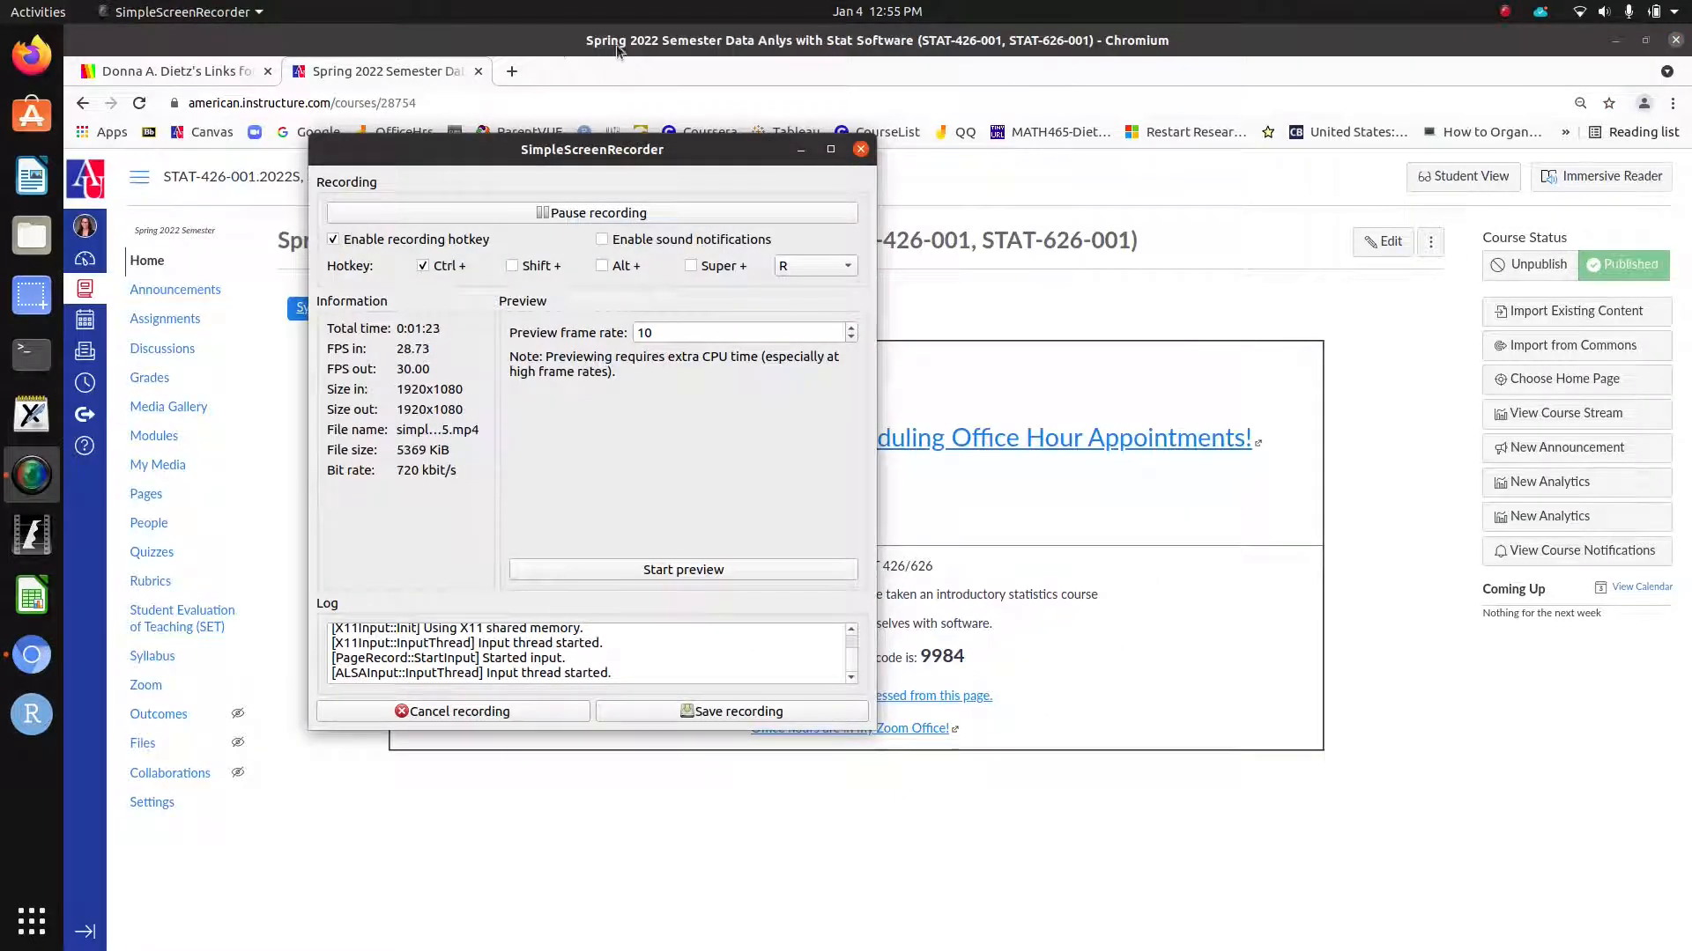
click(539, 49)
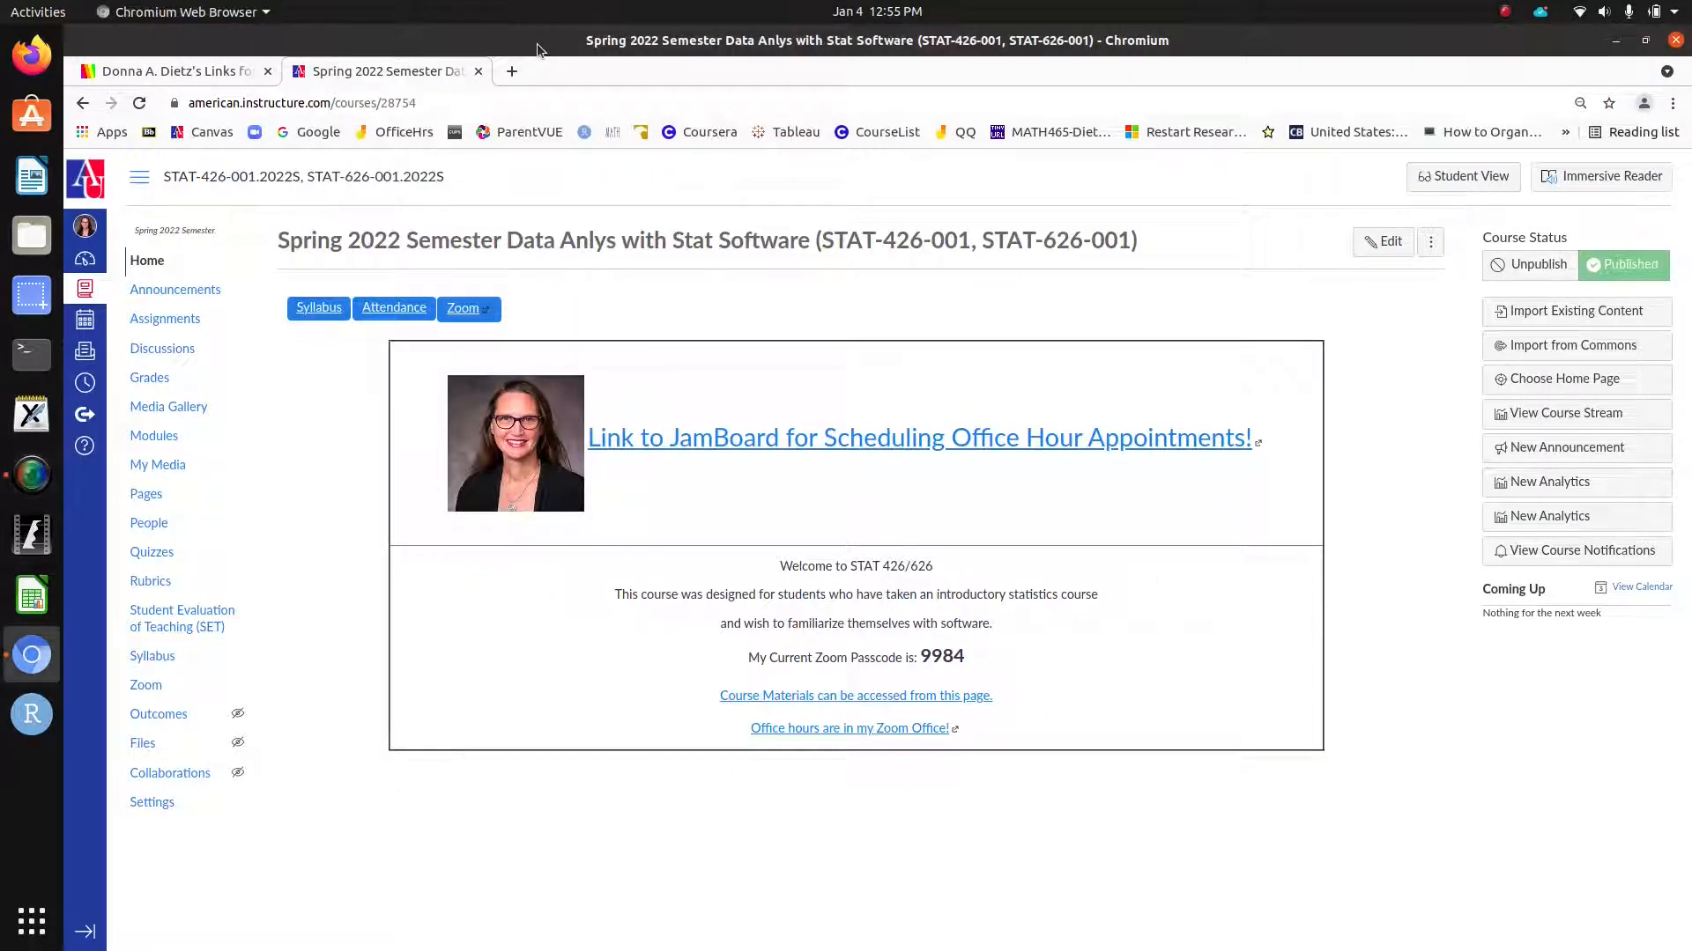
Step: Check the course's Discussions page in Student View, and return to the instructor view
click(162, 348)
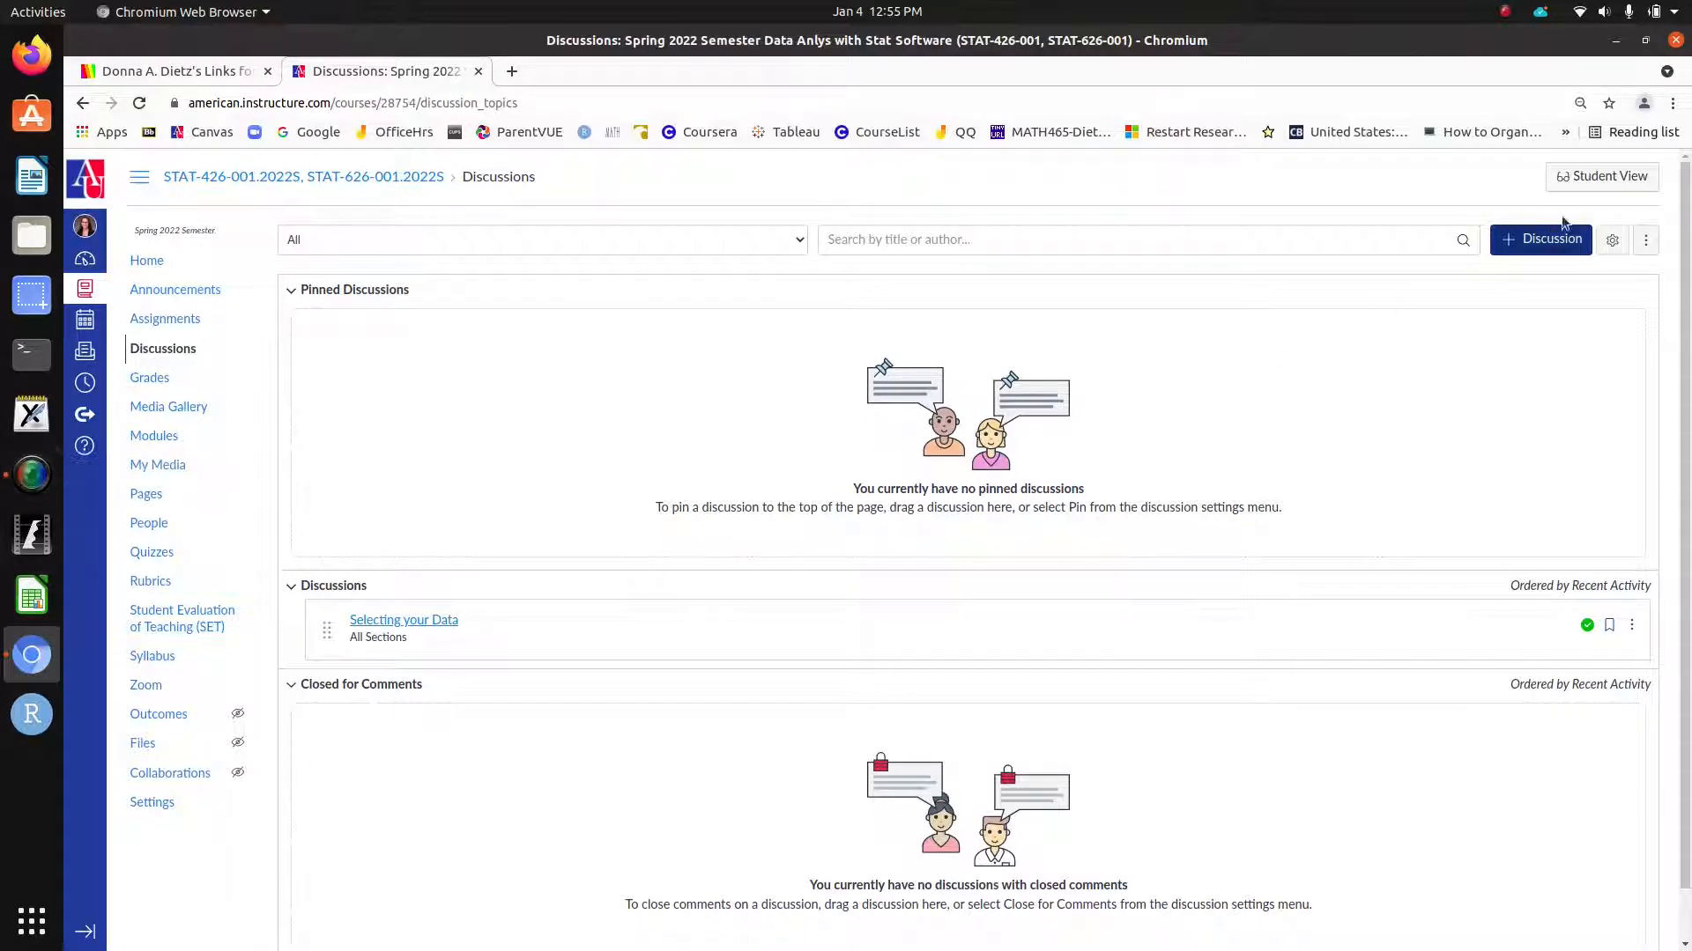
click(1597, 179)
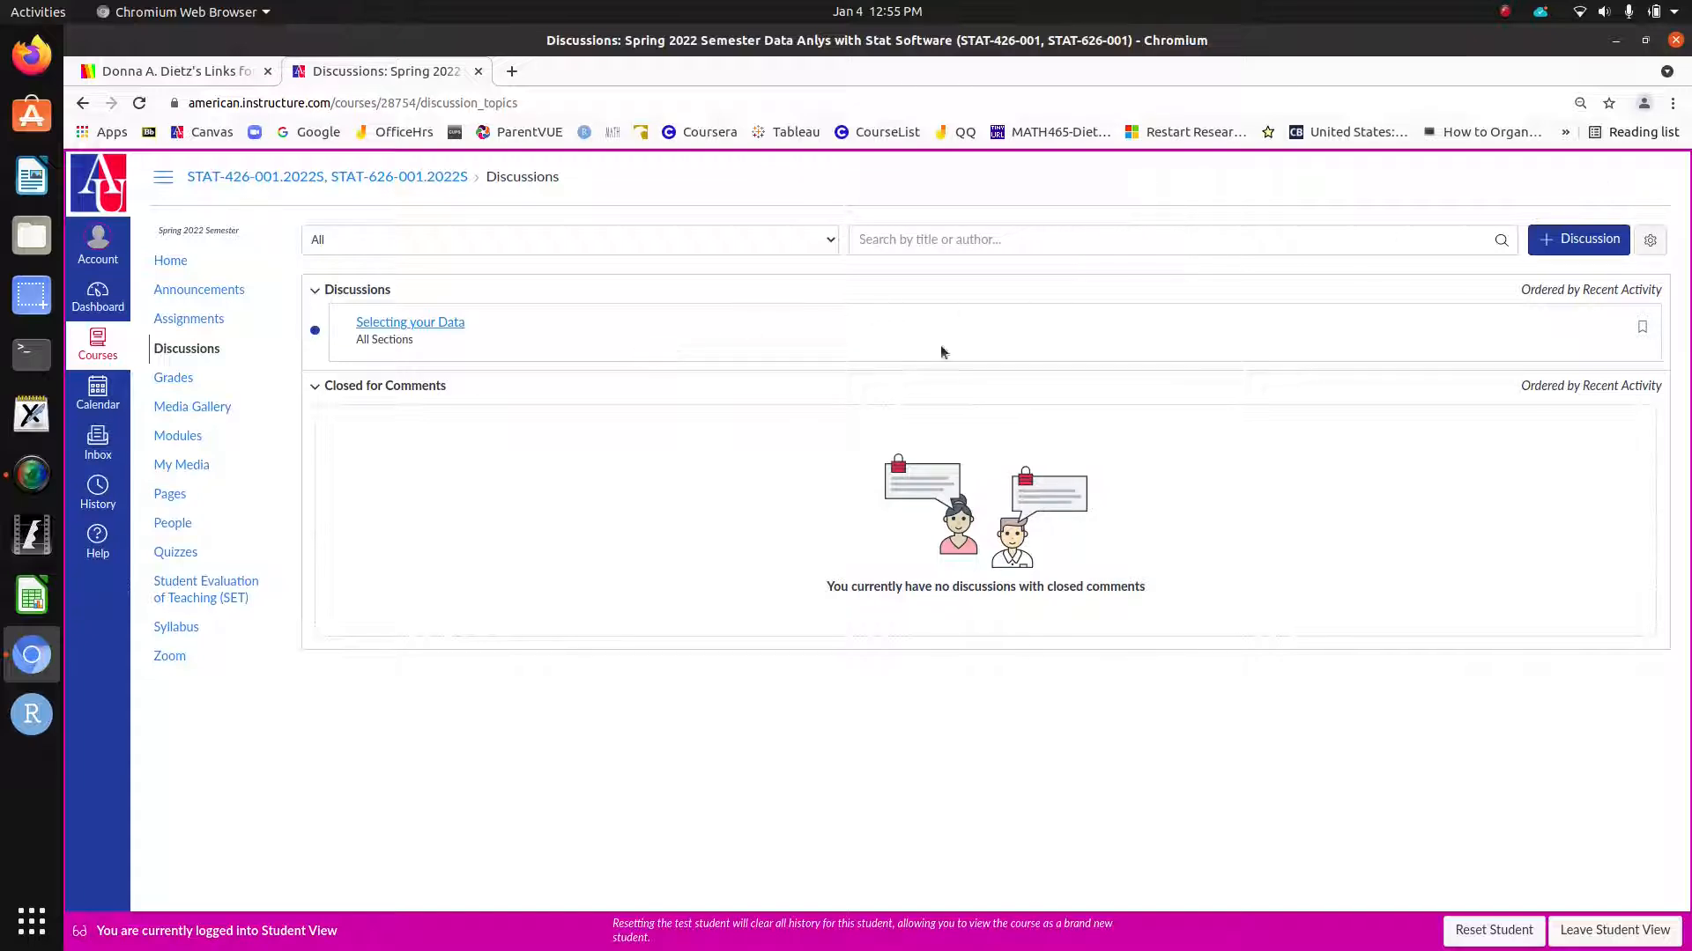
click(1610, 932)
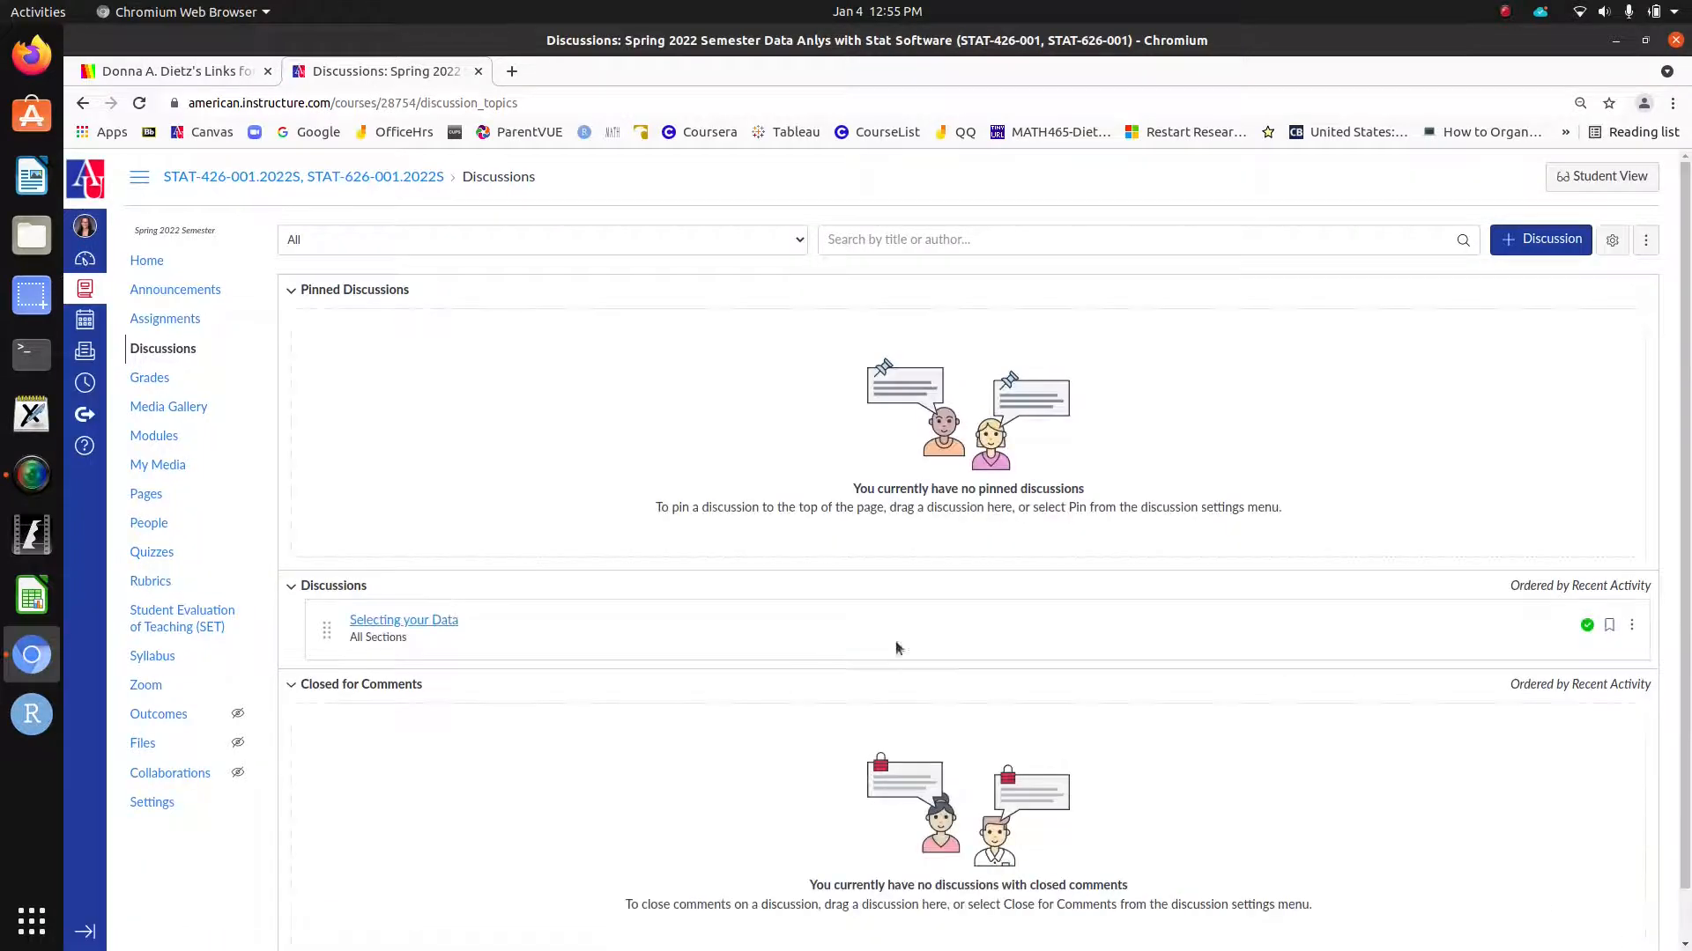
Step: Post "AER CASchools will be used for demo purposes, so I'm claiming it for myself! :)" as a reply in the Selecting your Data discussion
click(433, 622)
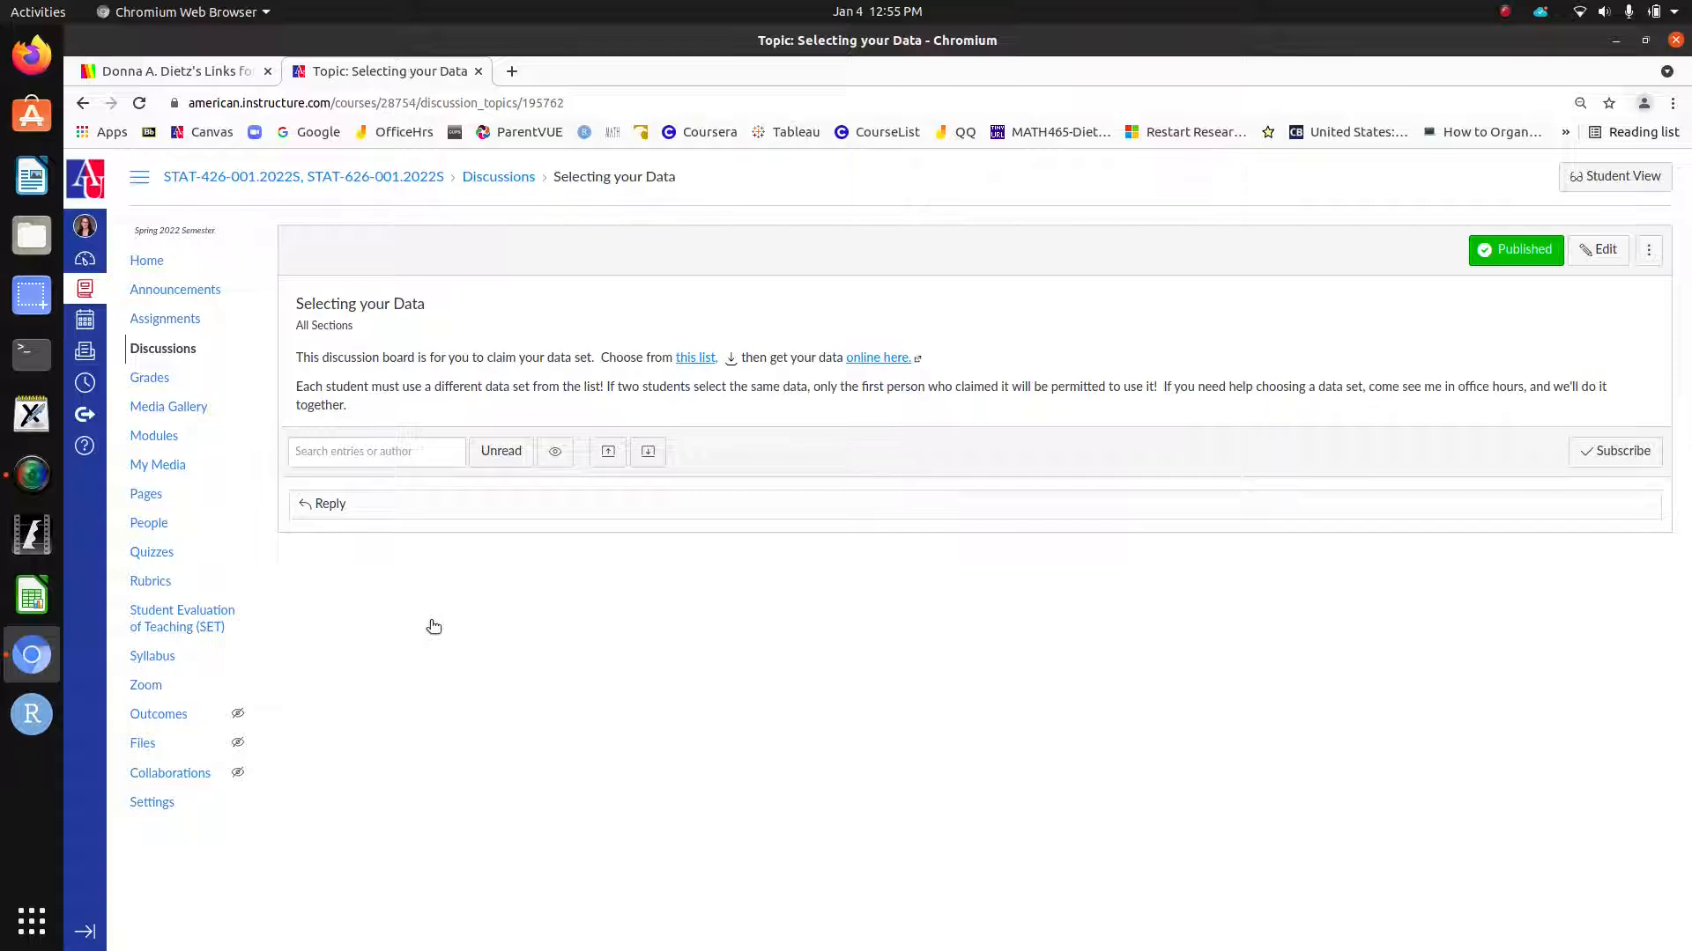
click(341, 505)
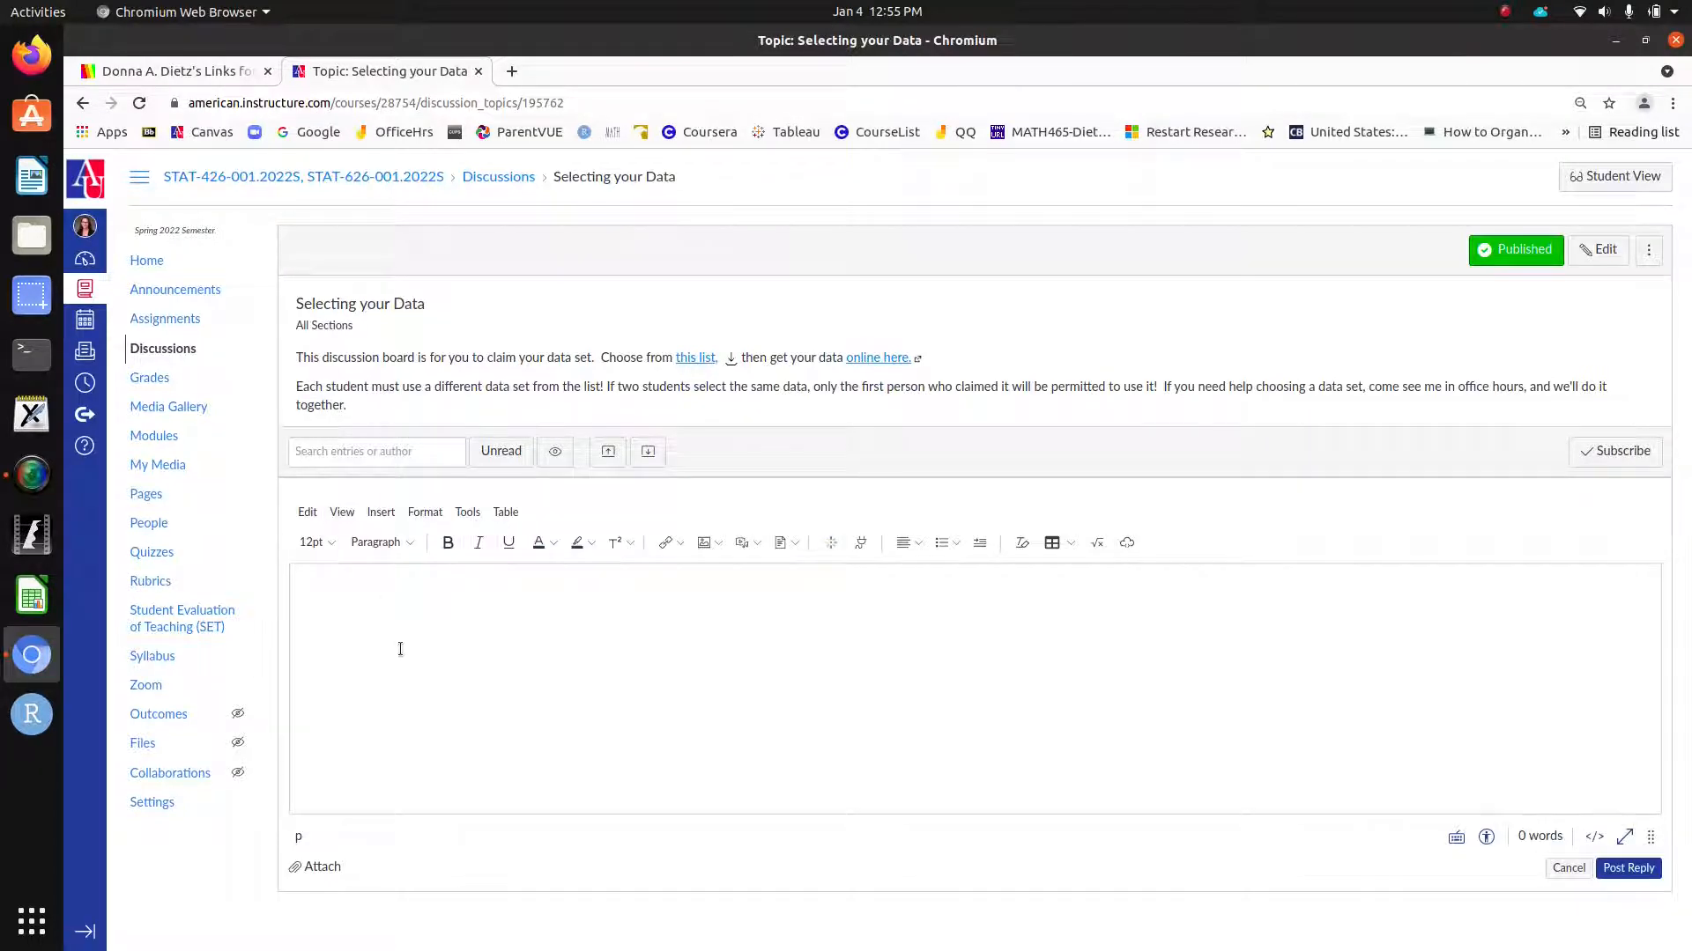
text(A)
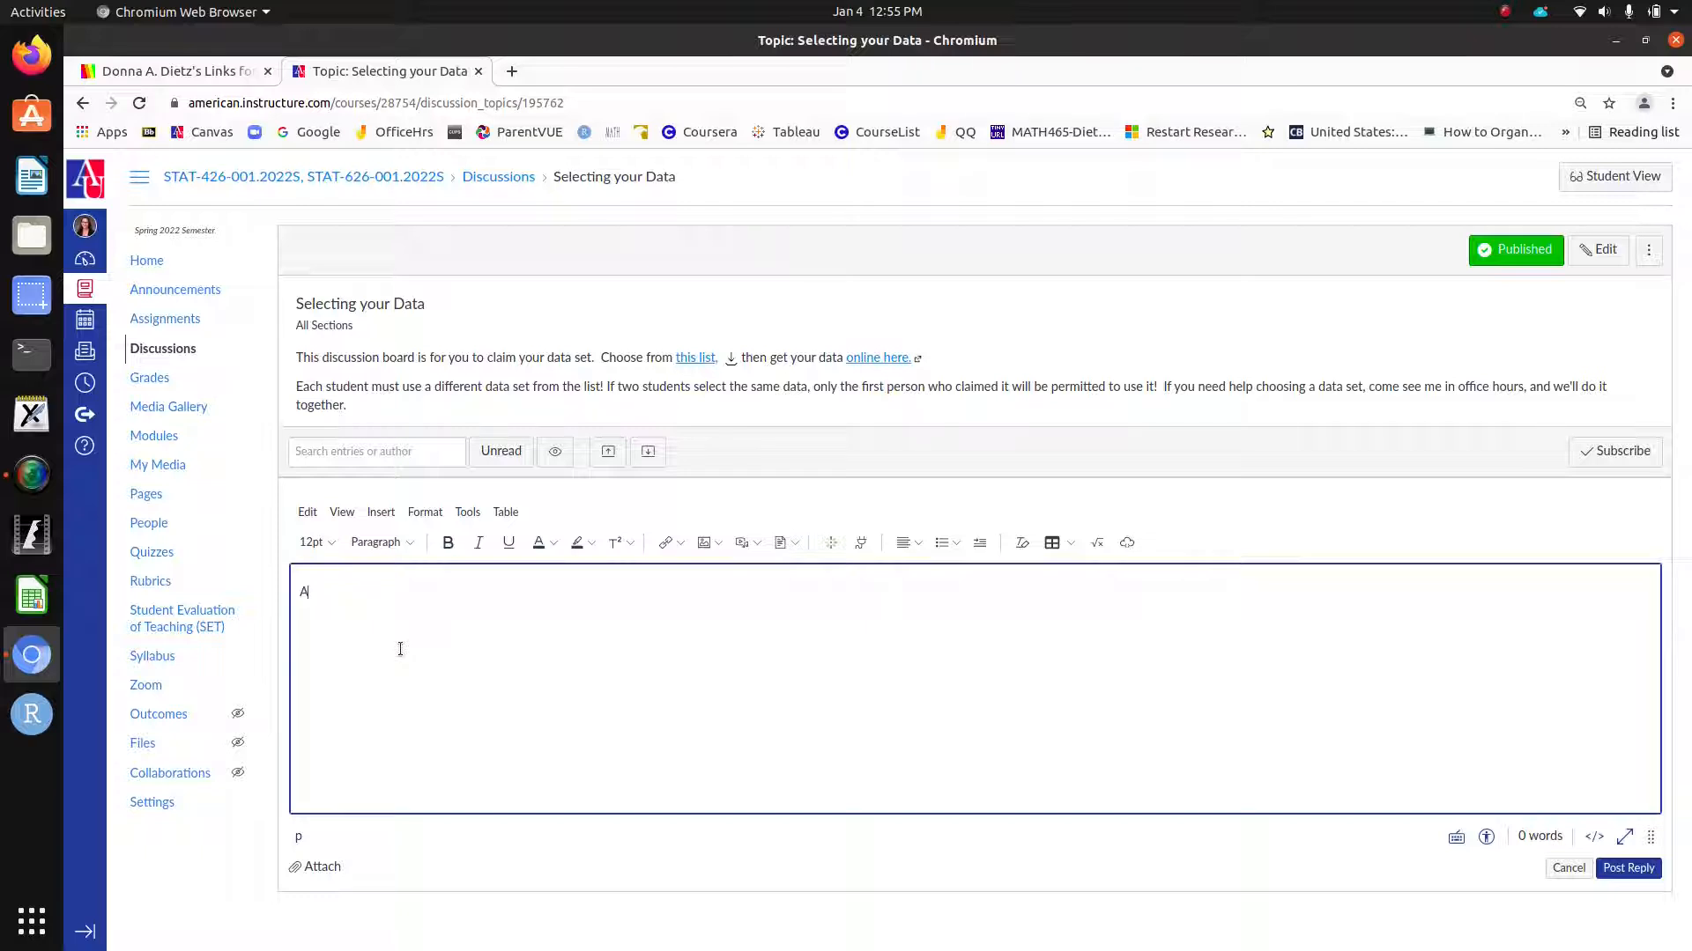
text(ER CASchools will be )
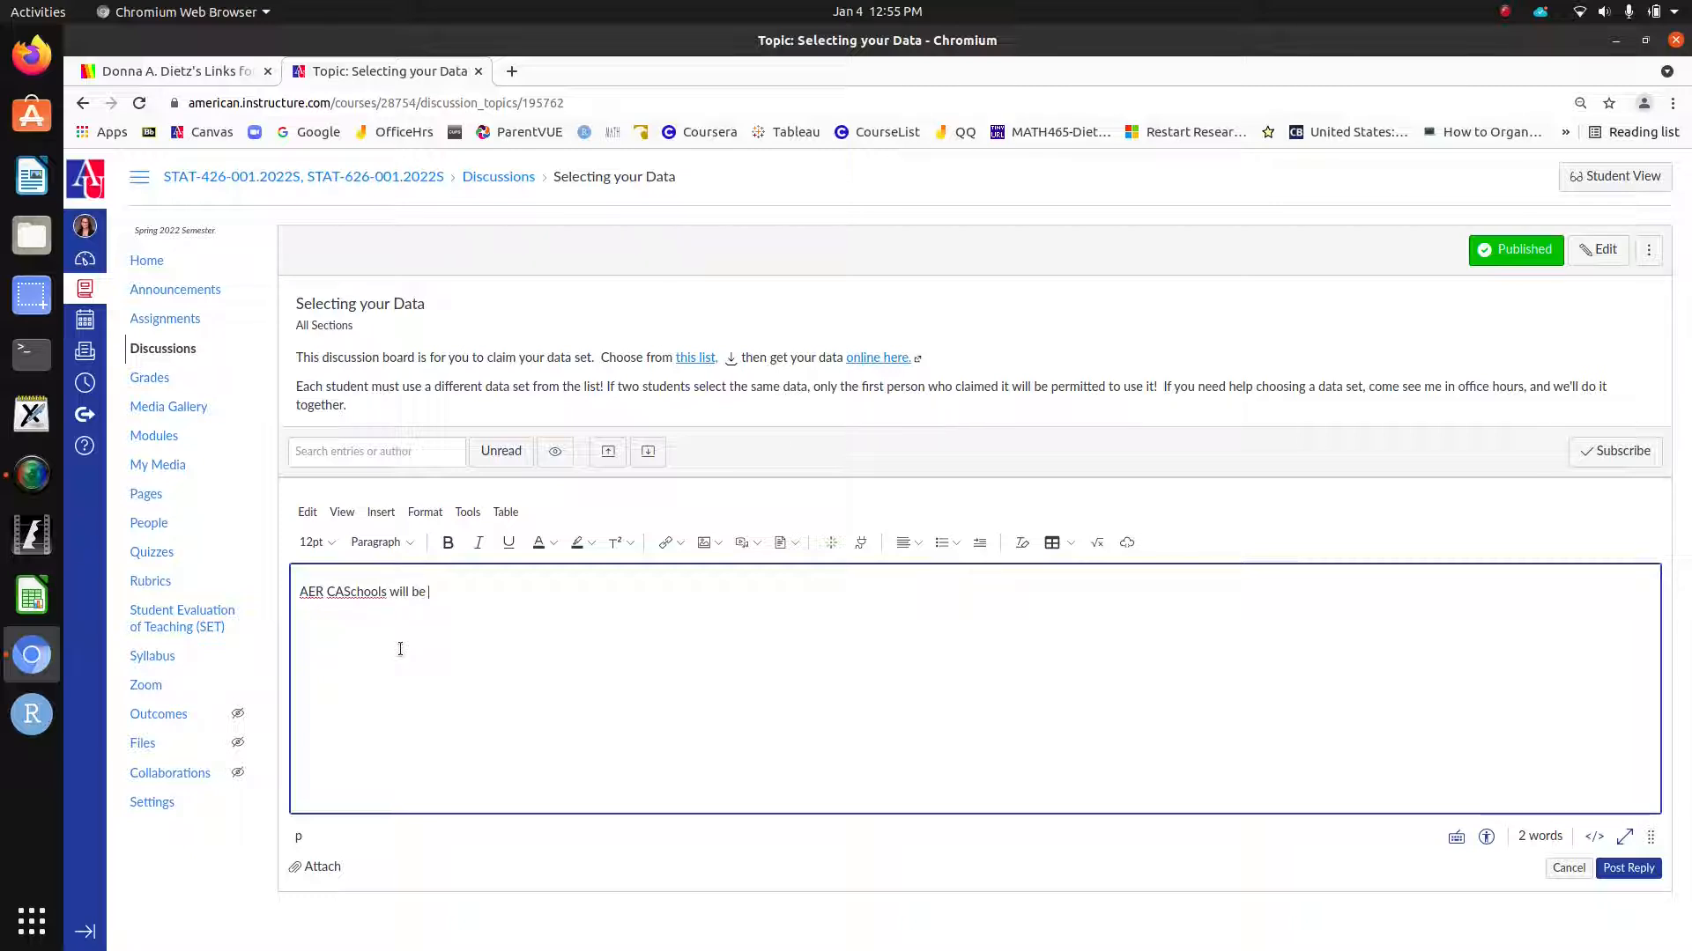
text(used for demo purposes, so I'm)
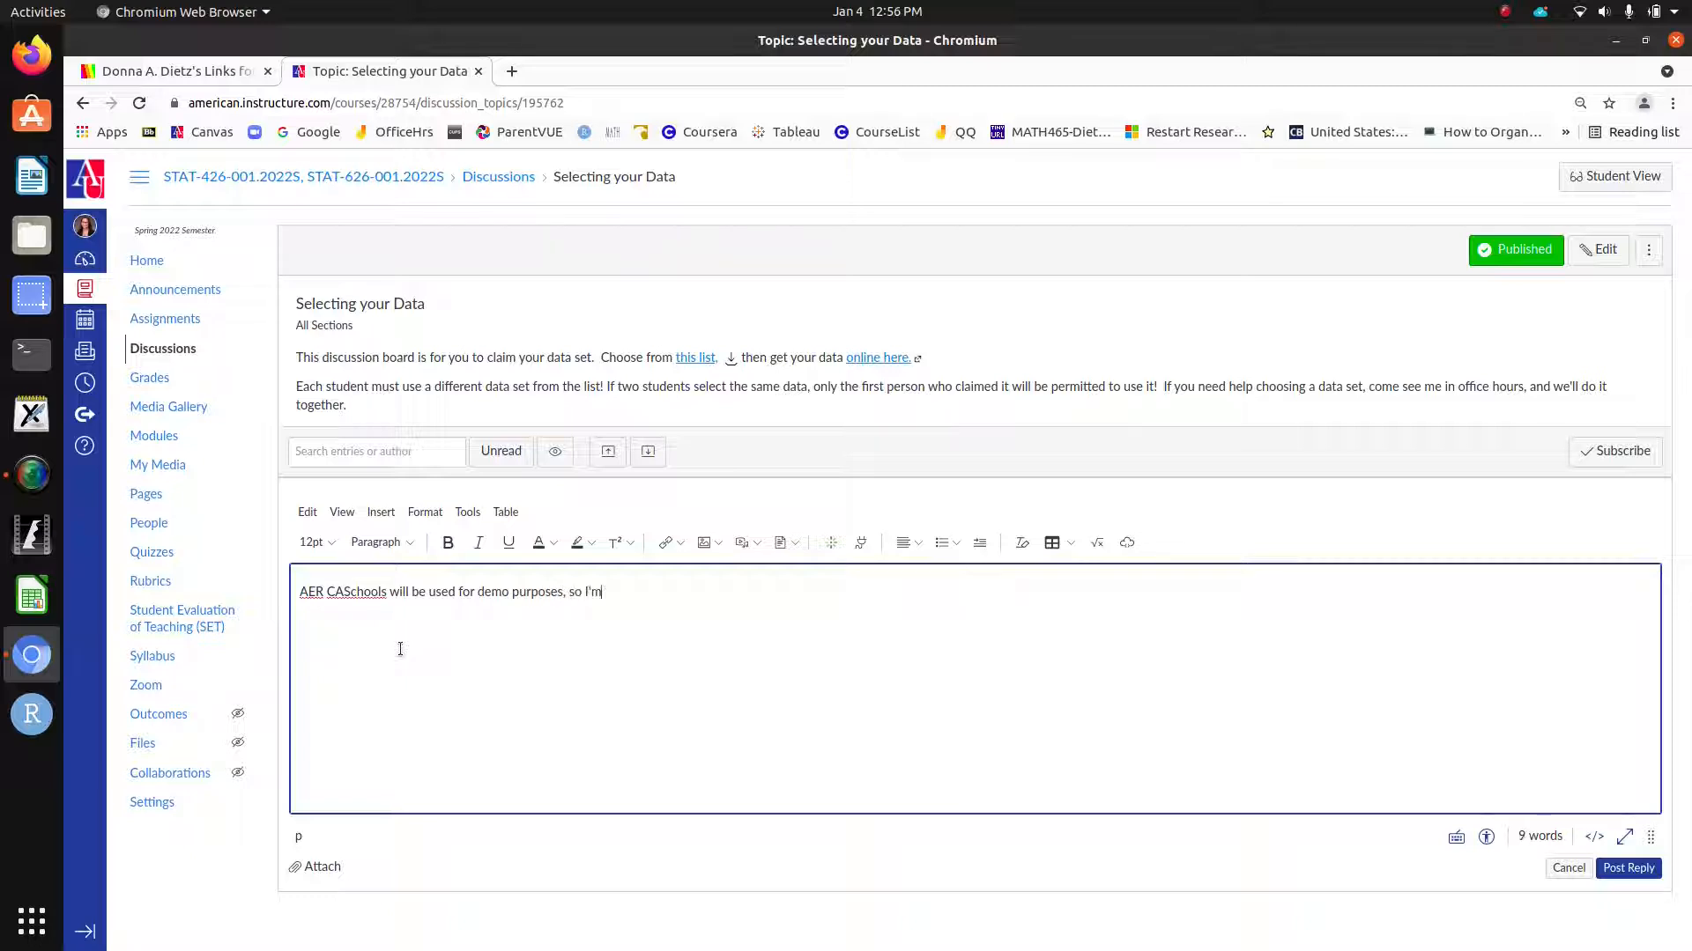
text( claiming it for myself)
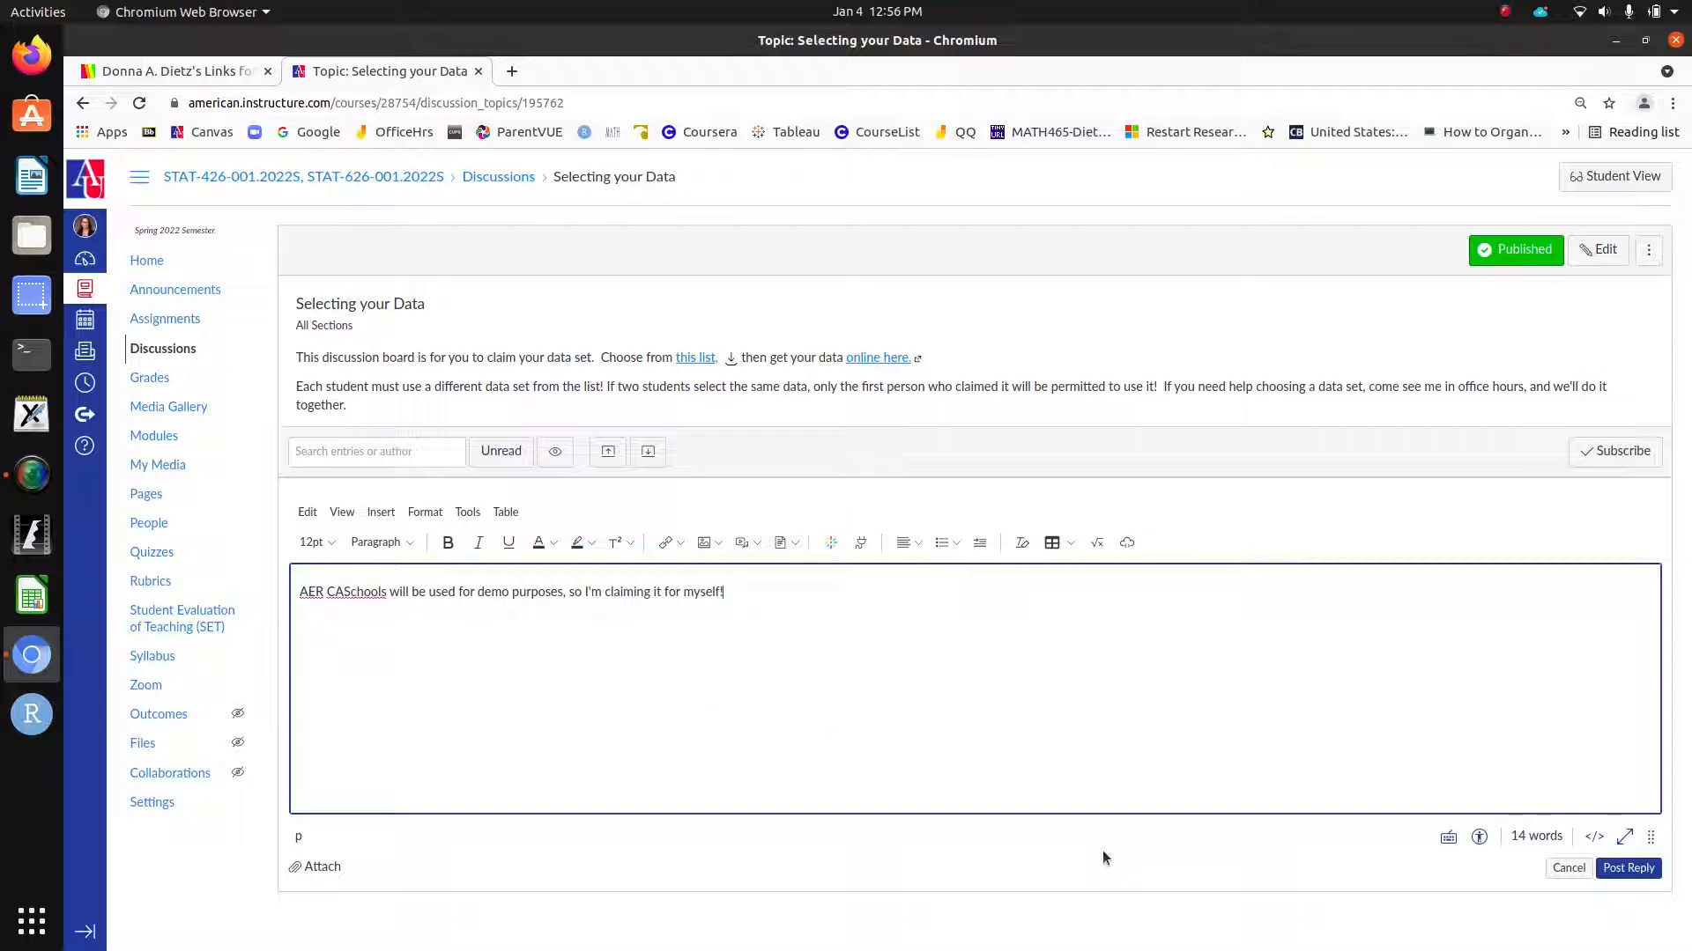
text(! :))
click(1609, 870)
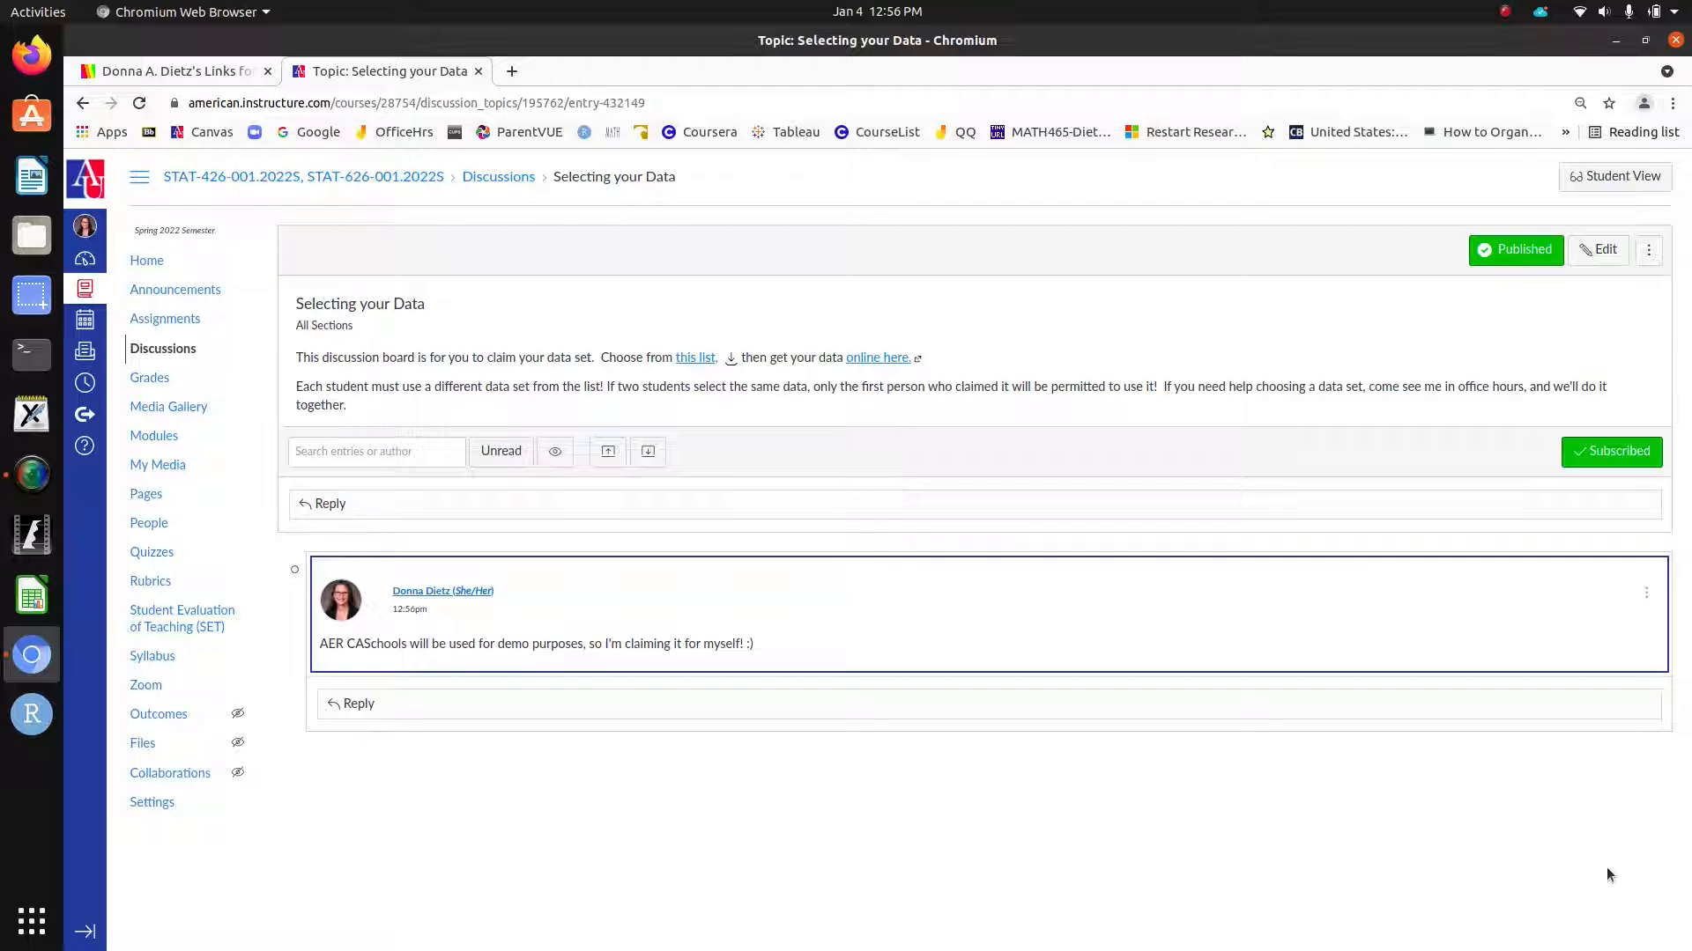
Step: Look through both pages of the data set list dataSets-1.pdf linked in the discussion, and close the preview
click(698, 356)
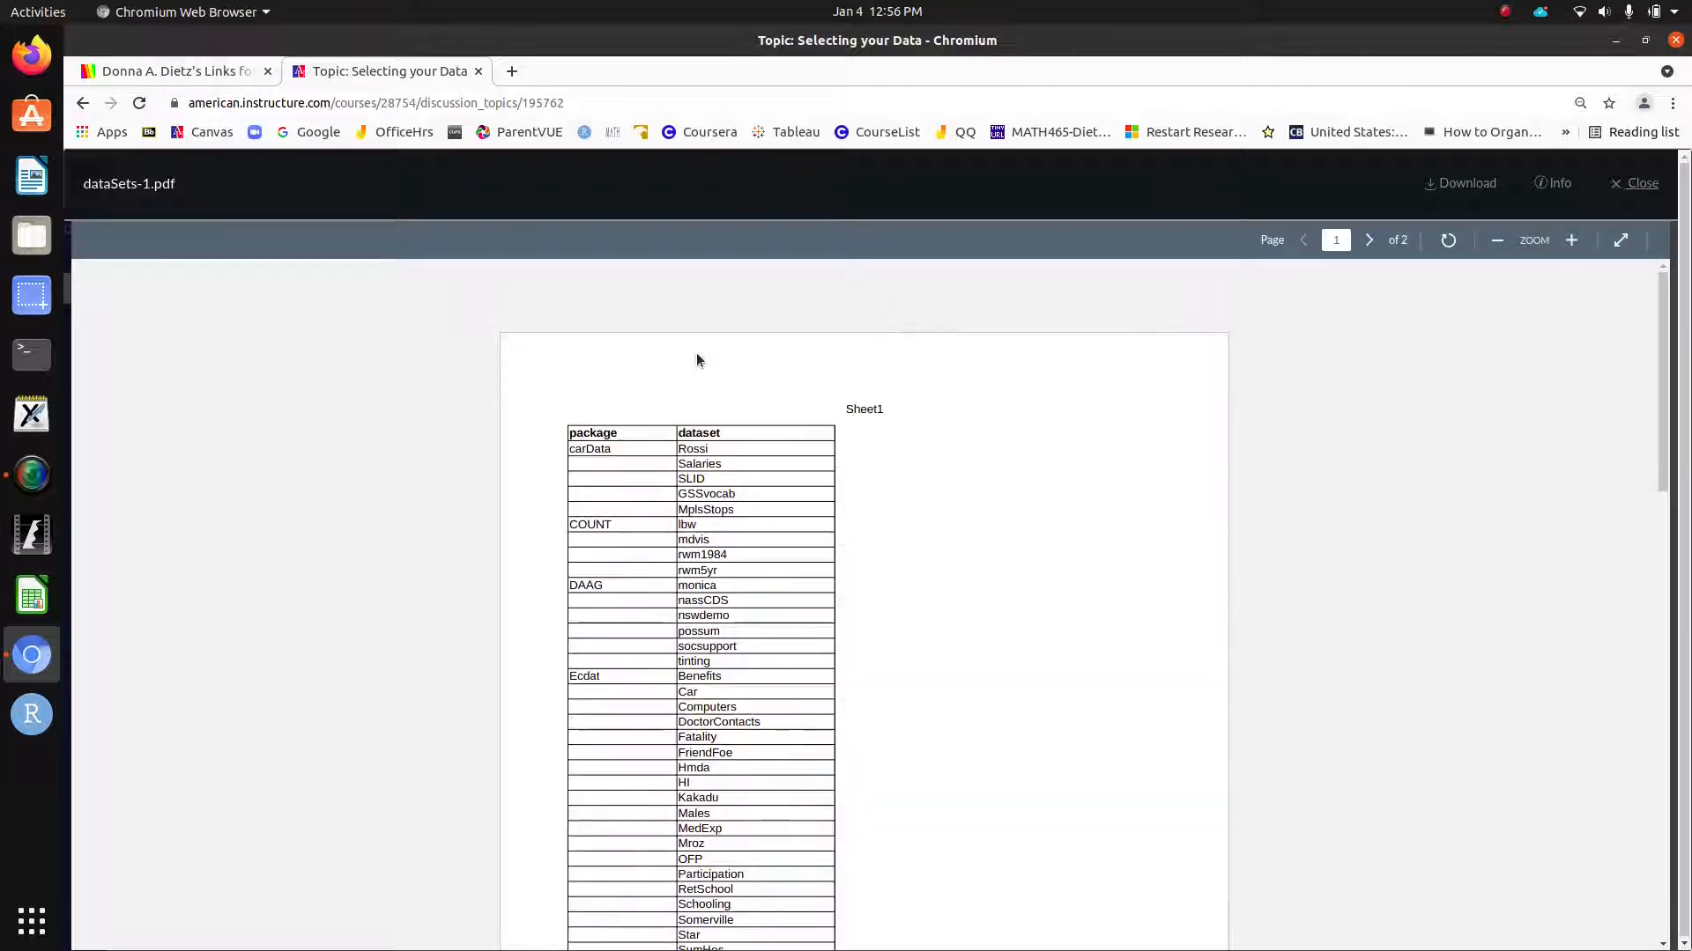
scroll(726, 529, down, 7)
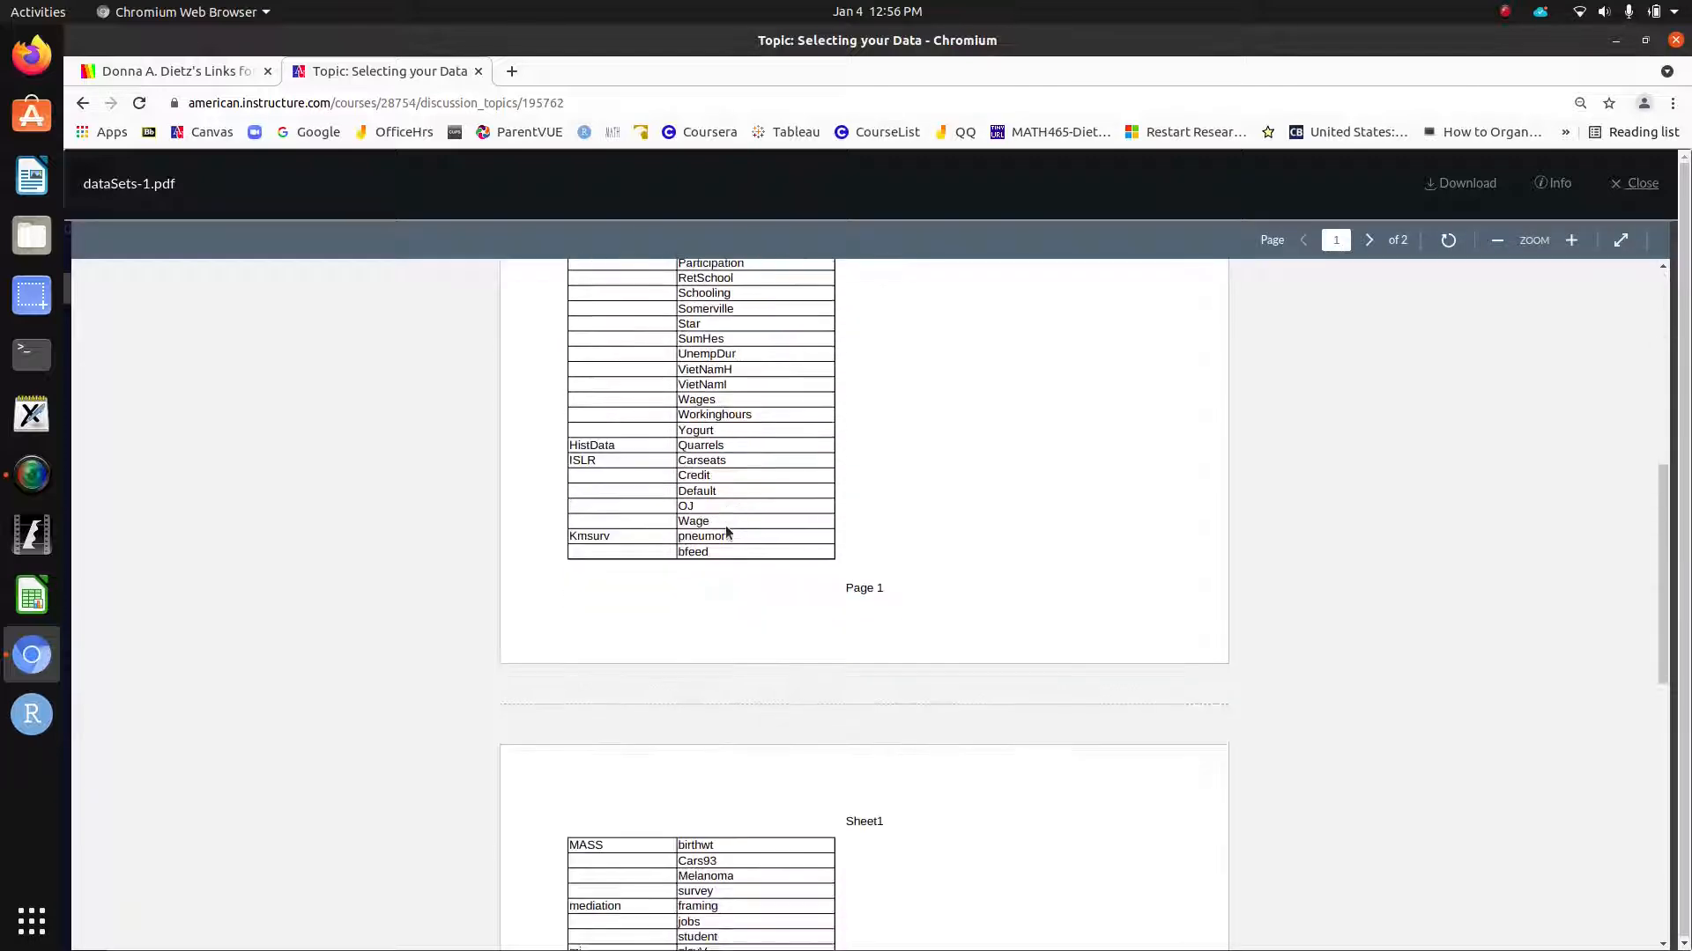
scroll(726, 528, down, 8)
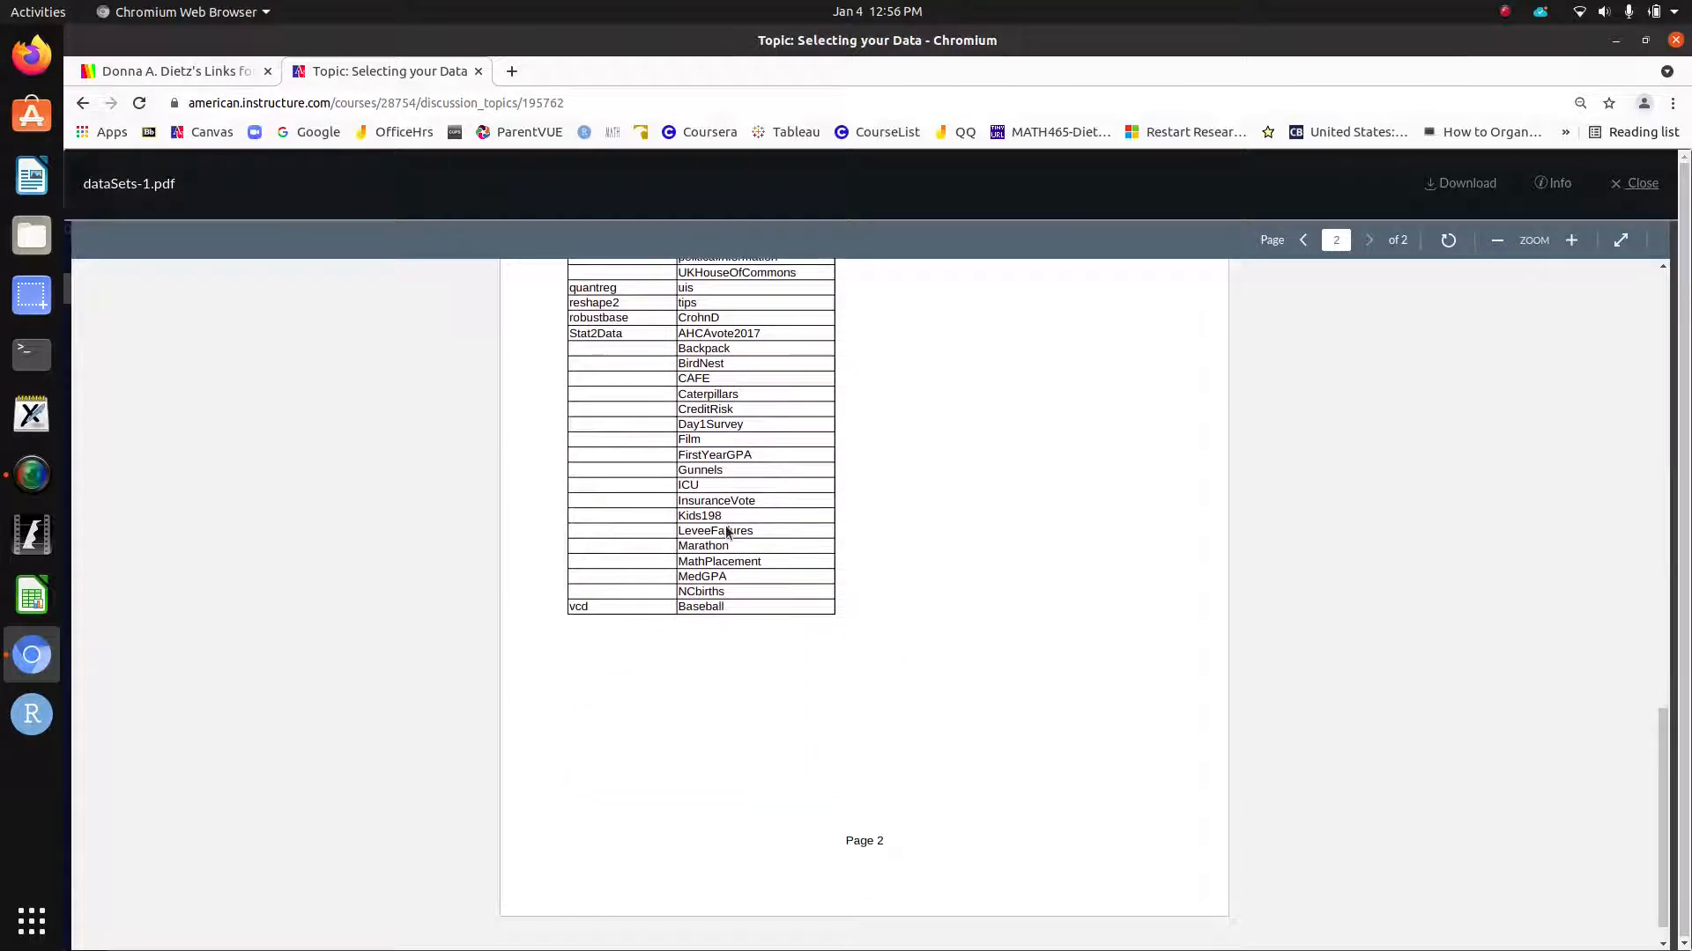
scroll(726, 525, up, 6)
scroll(725, 526, up, 7)
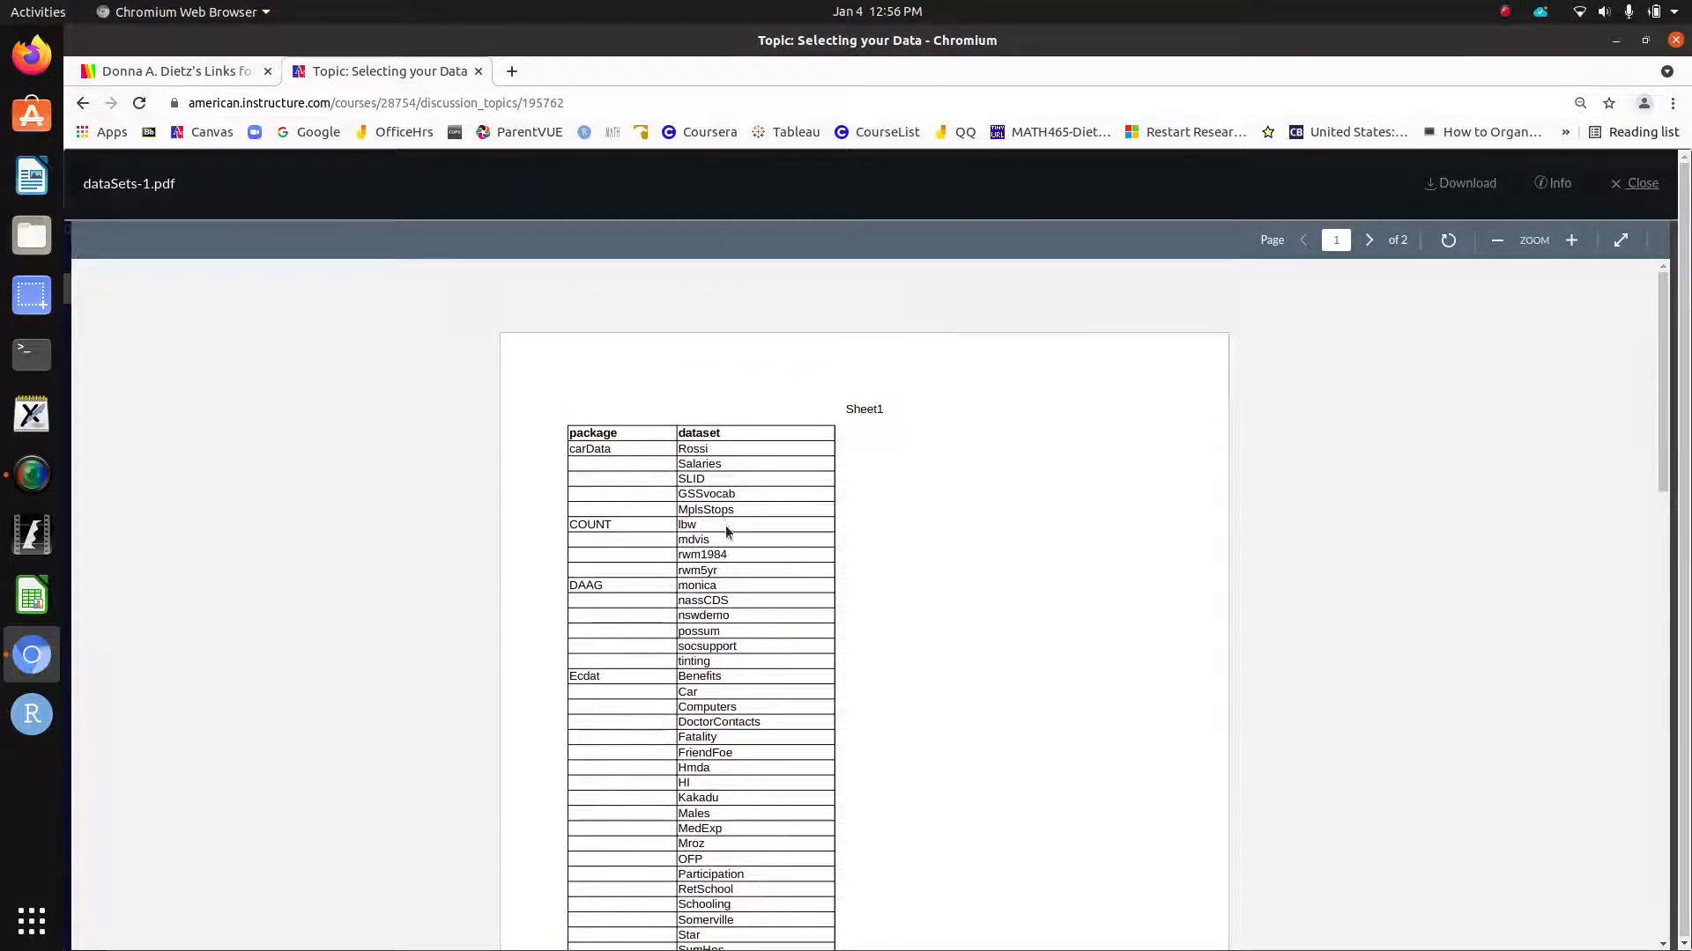
click(1636, 183)
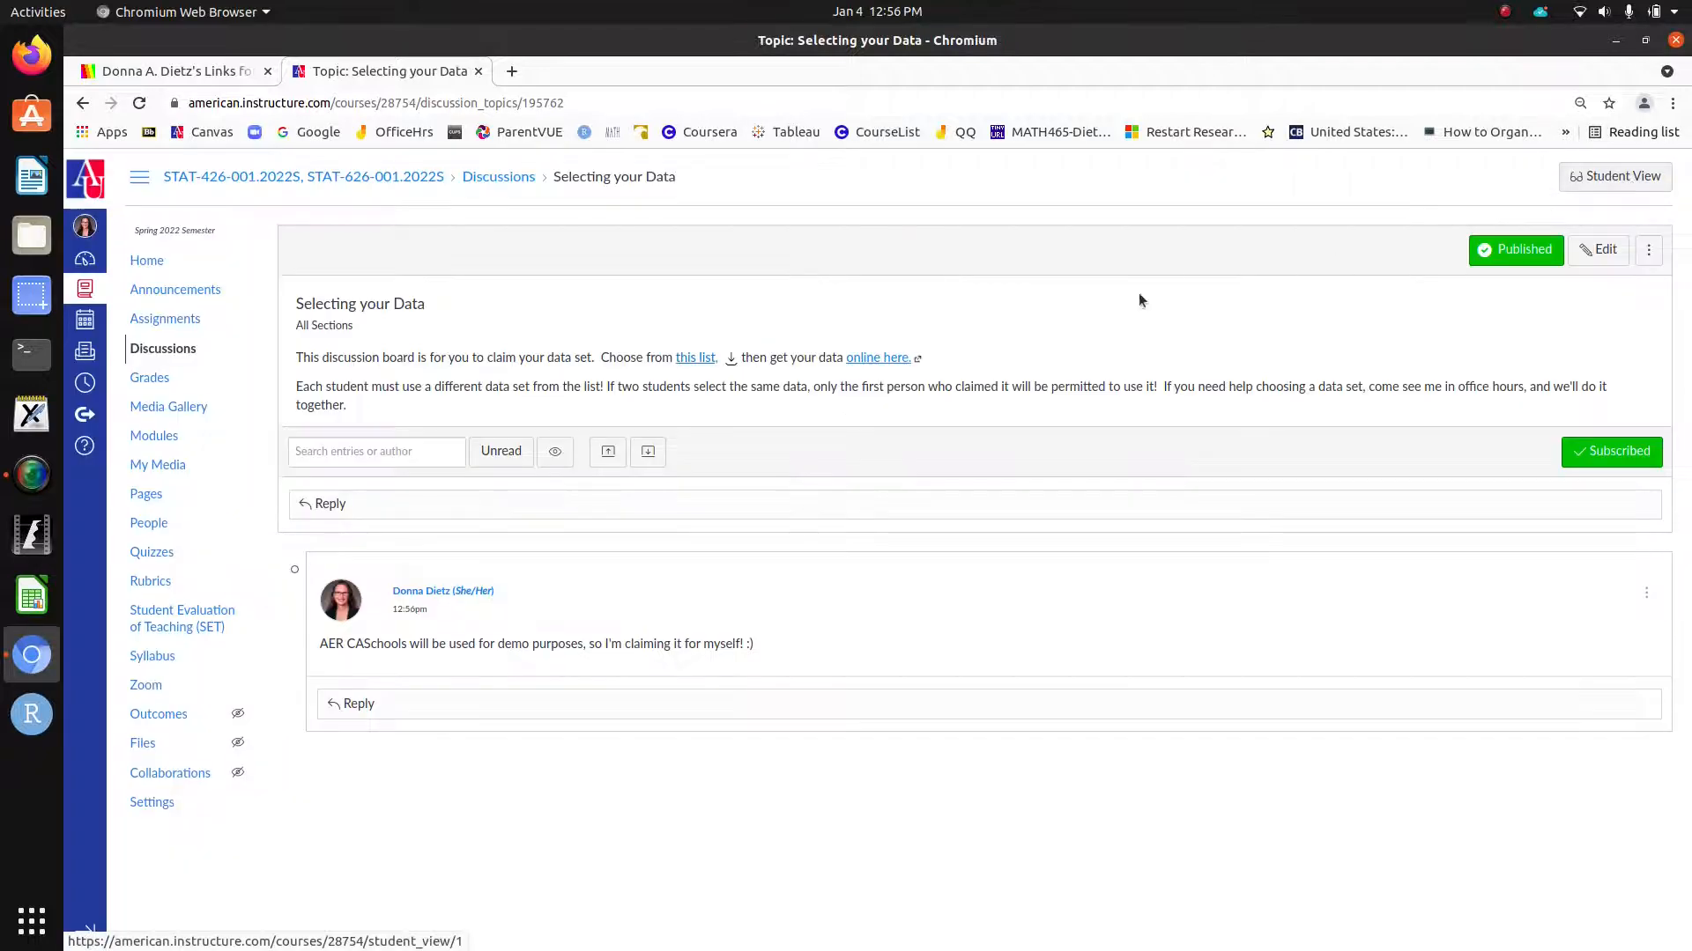
Step: Open the discussion's online data set source and read the documentation of the AER CASchools data set
click(890, 357)
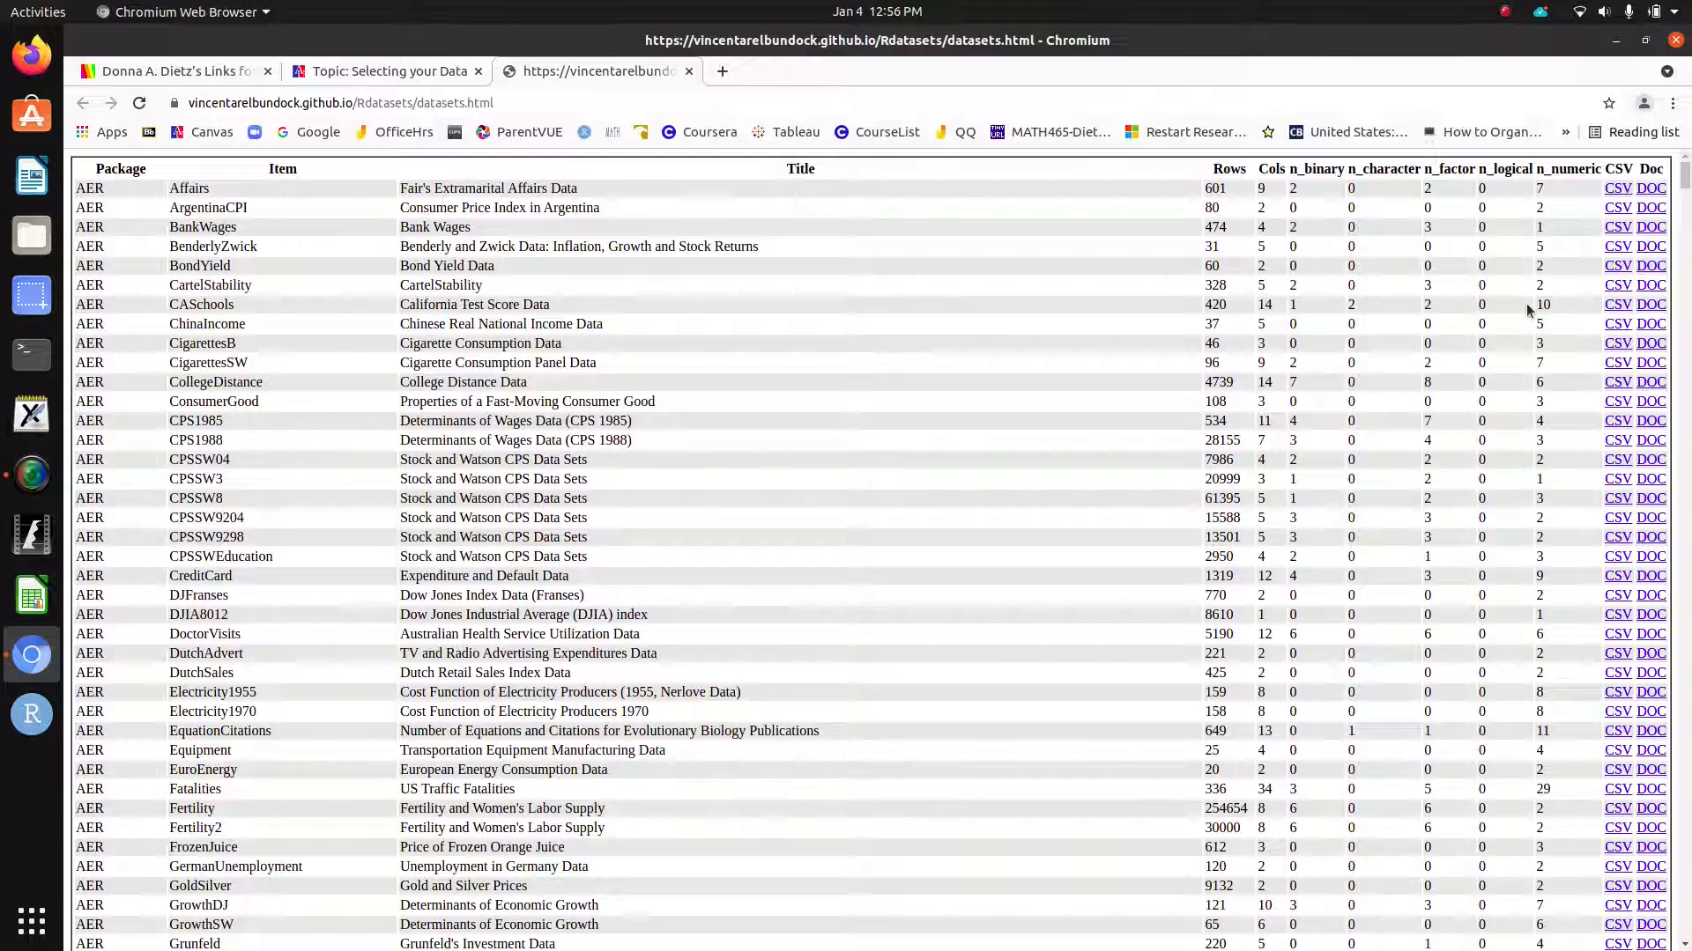
click(1651, 305)
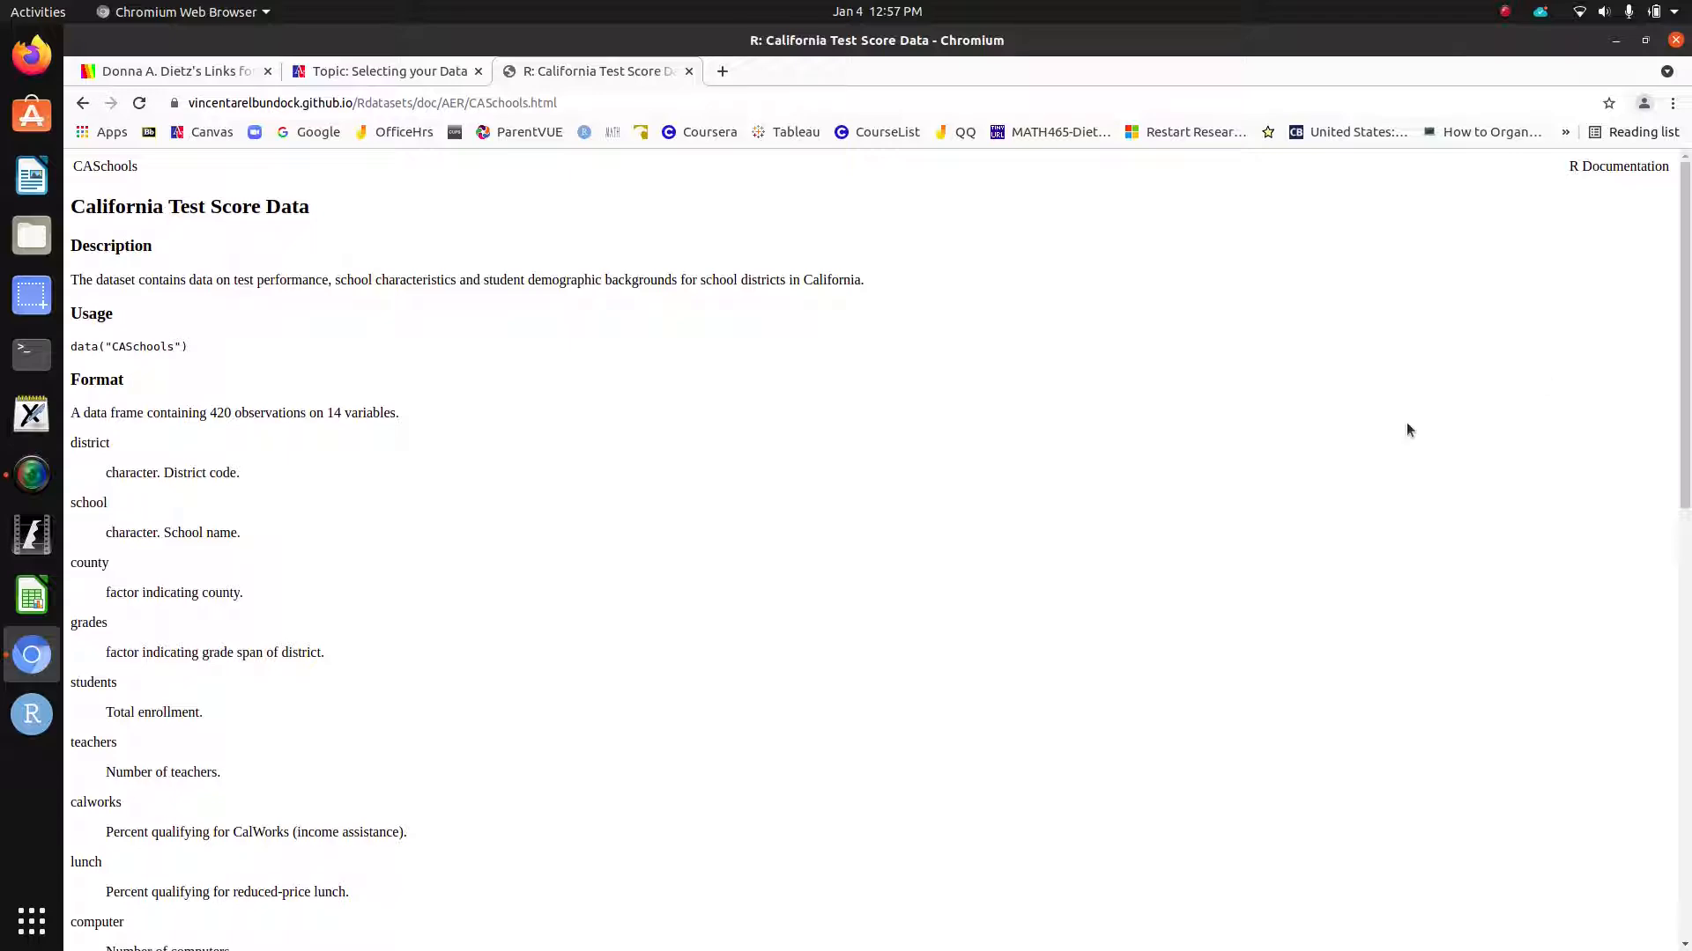
scroll(1407, 429, down, 10)
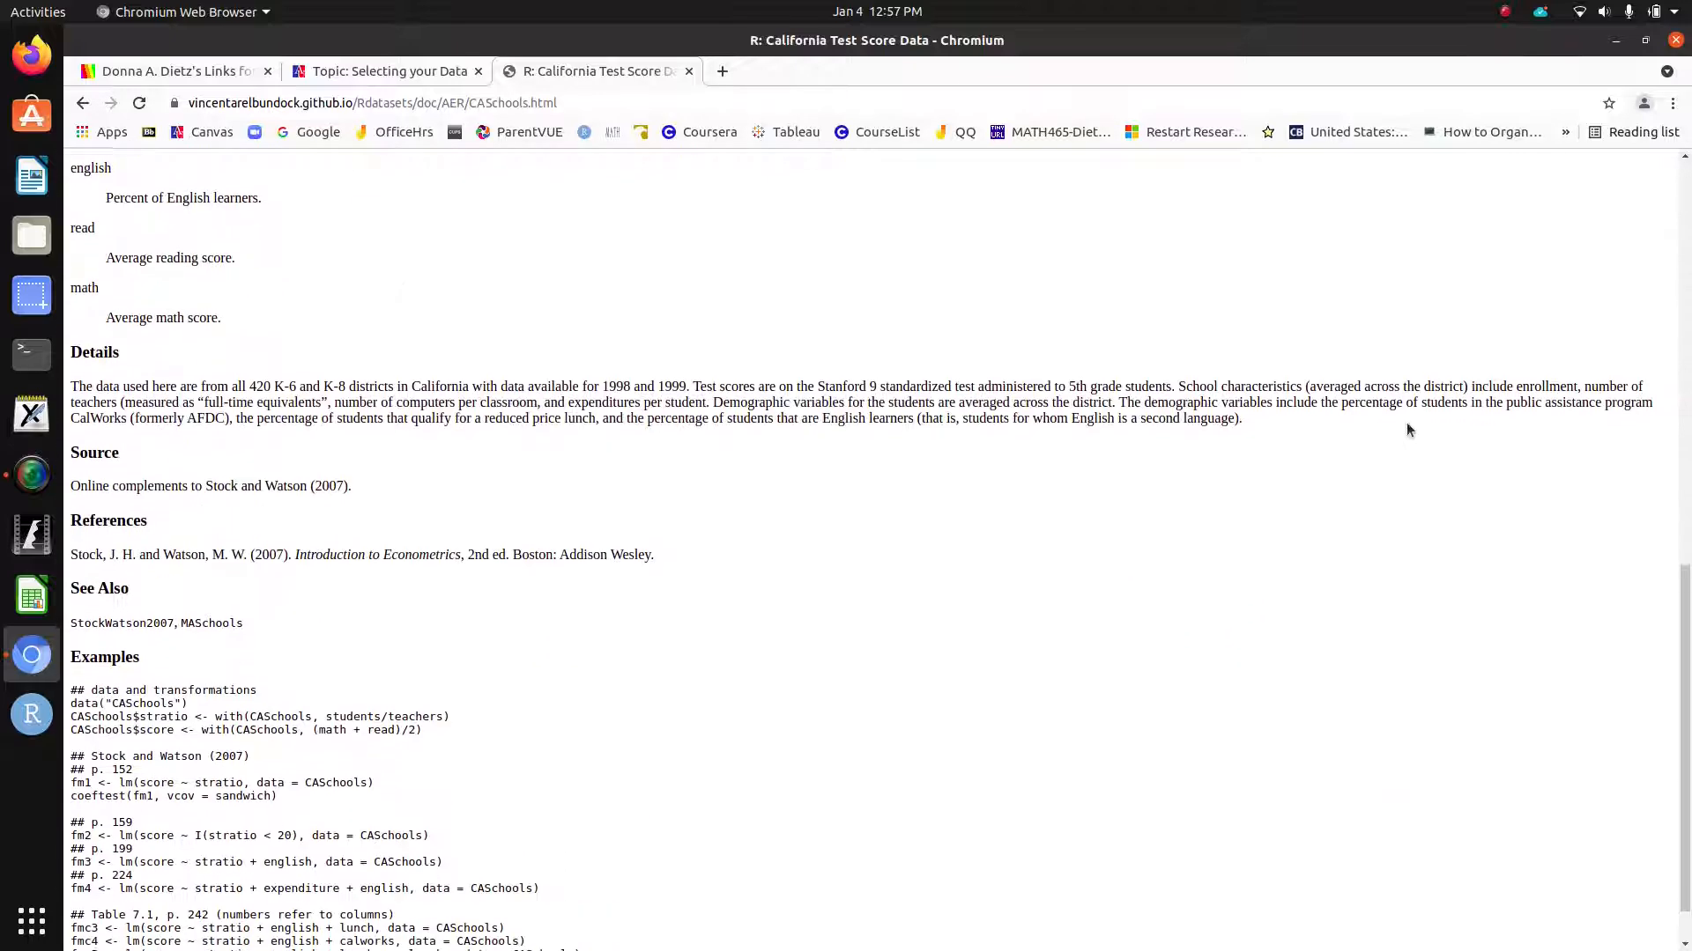
scroll(1407, 429, down, 1)
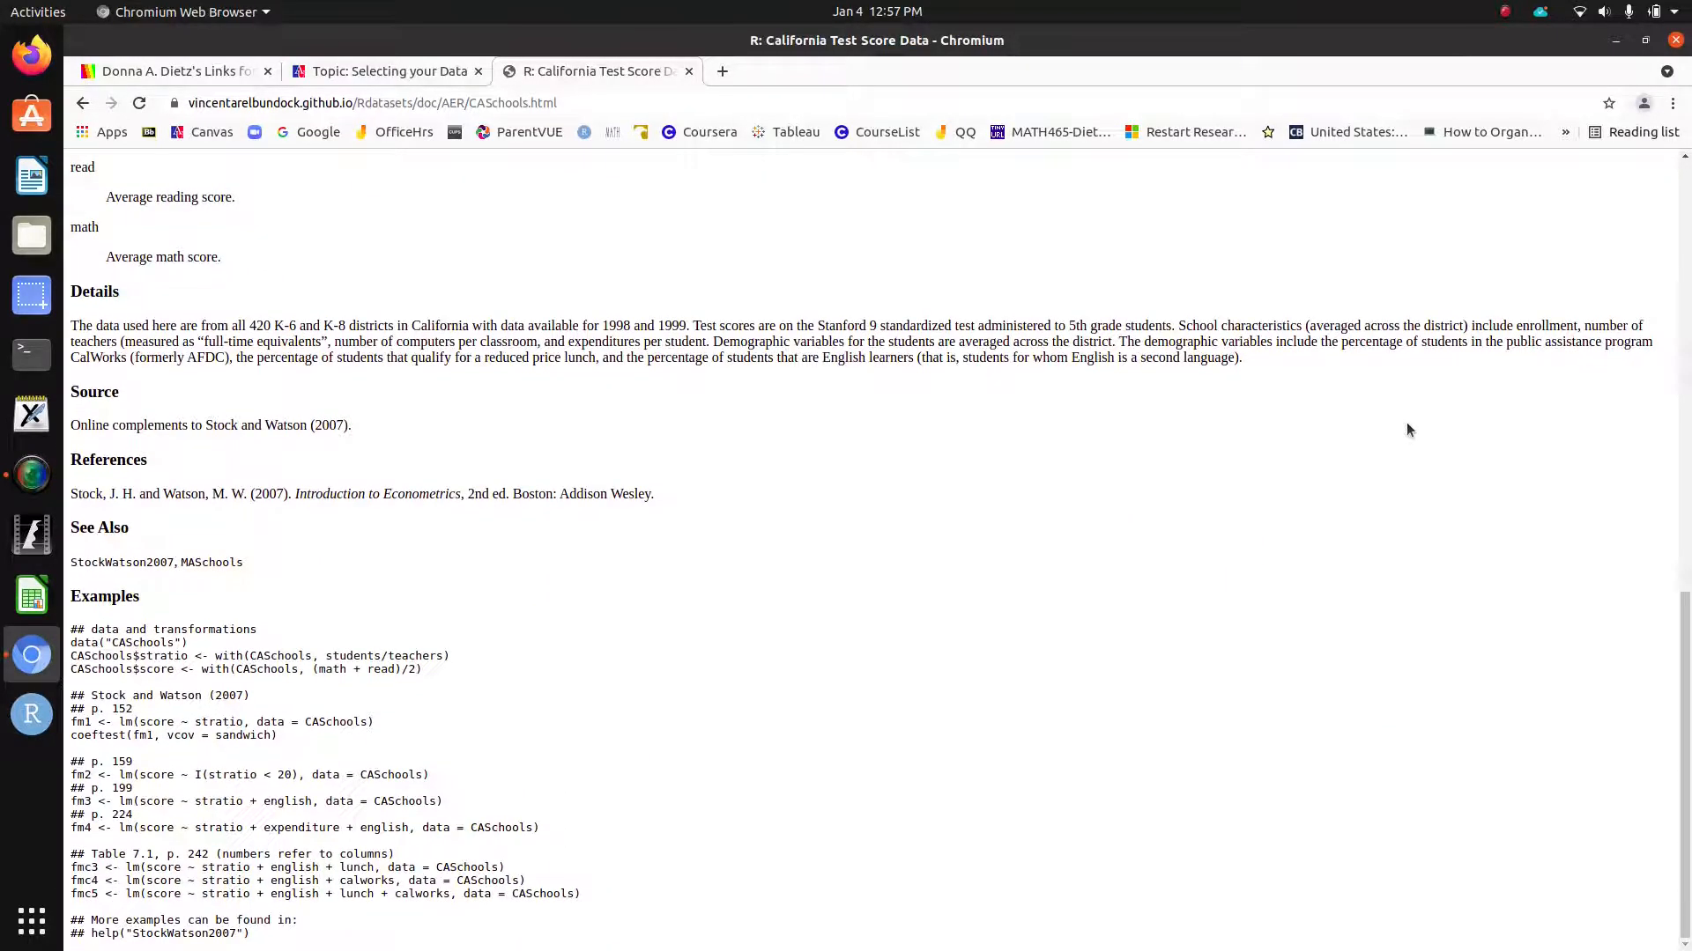
scroll(1407, 429, up, 15)
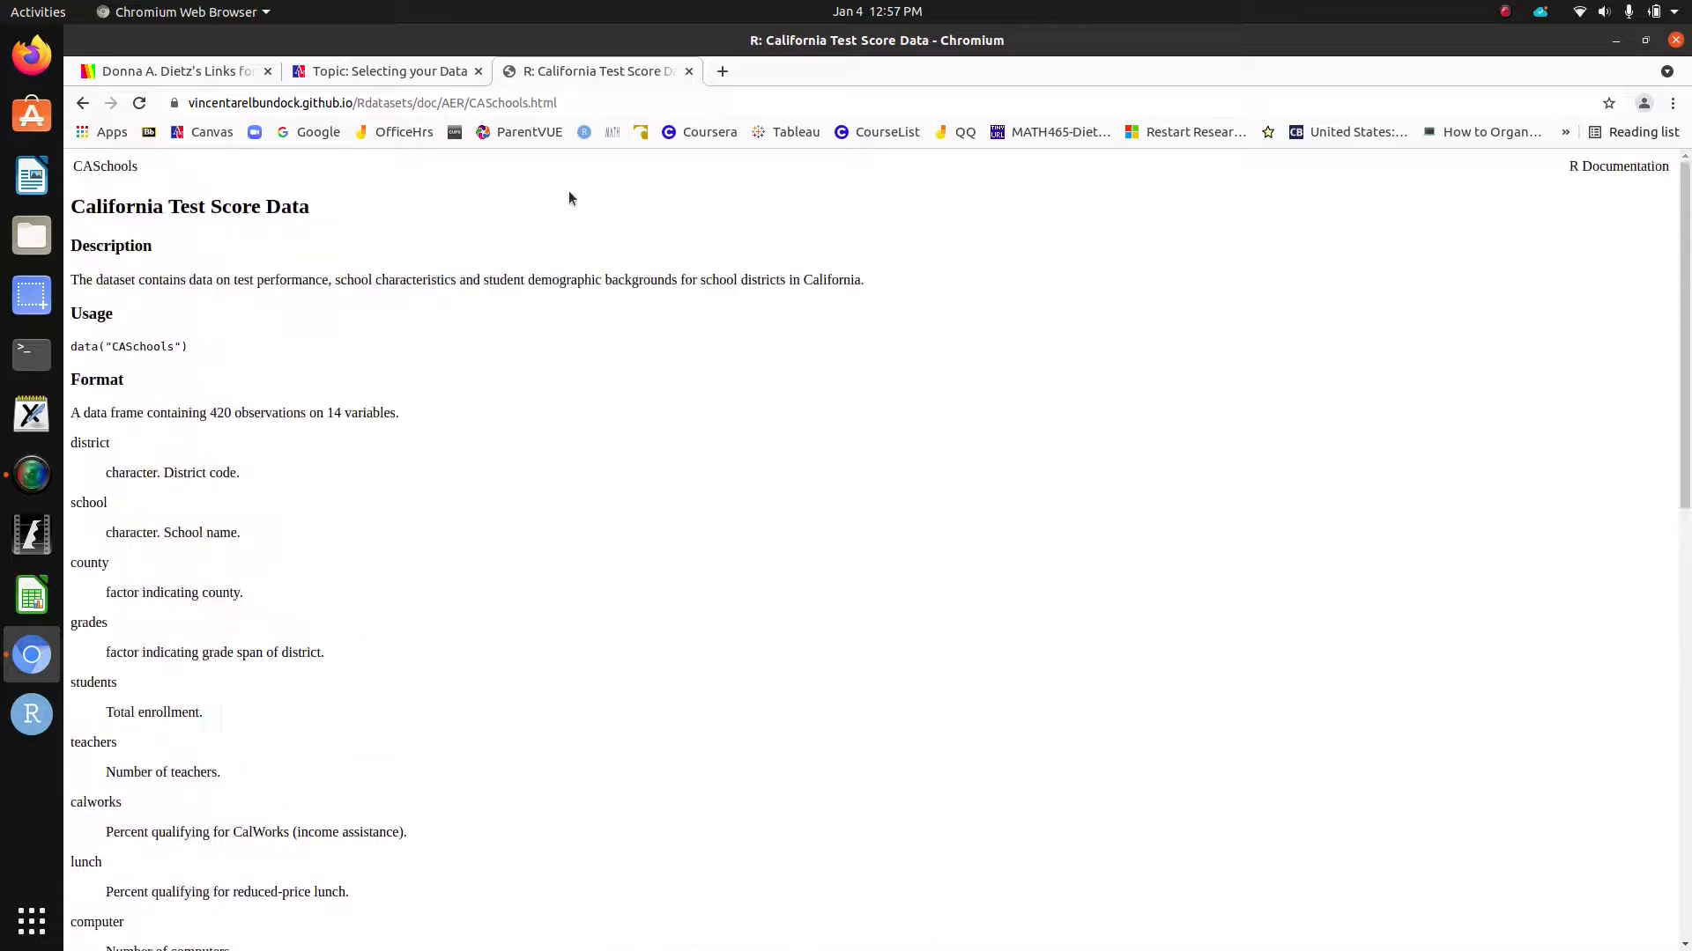
Step: Go back to the Rdatasets list and download the CSV file of the AER CASchools data set
click(81, 104)
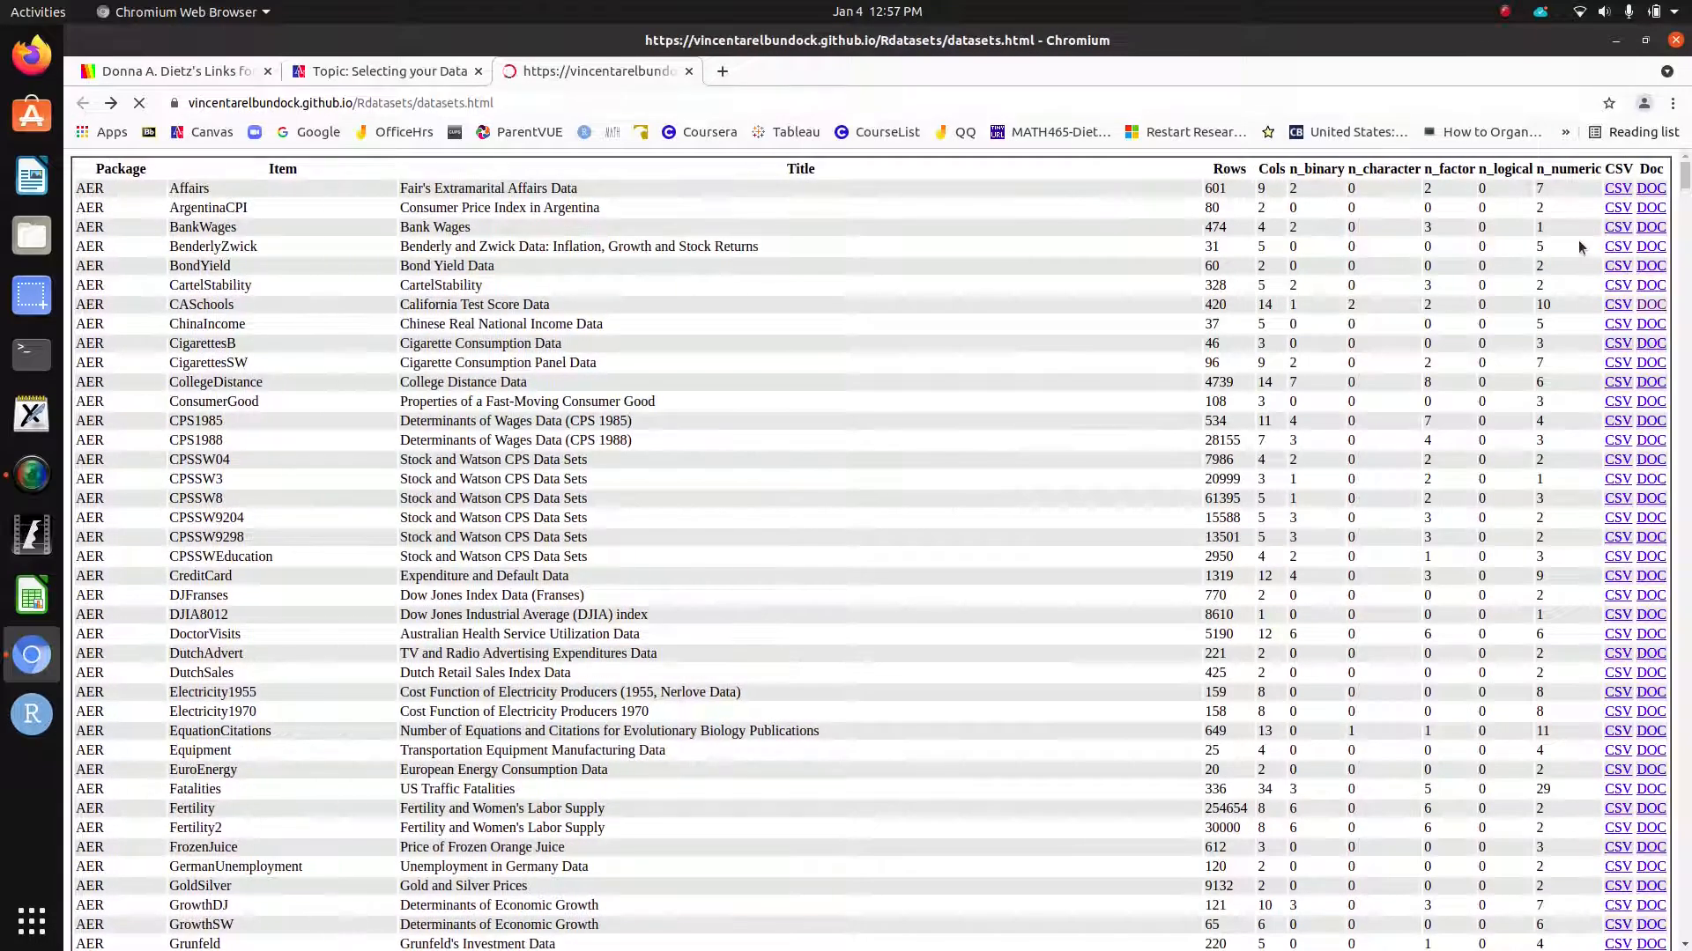
click(1627, 306)
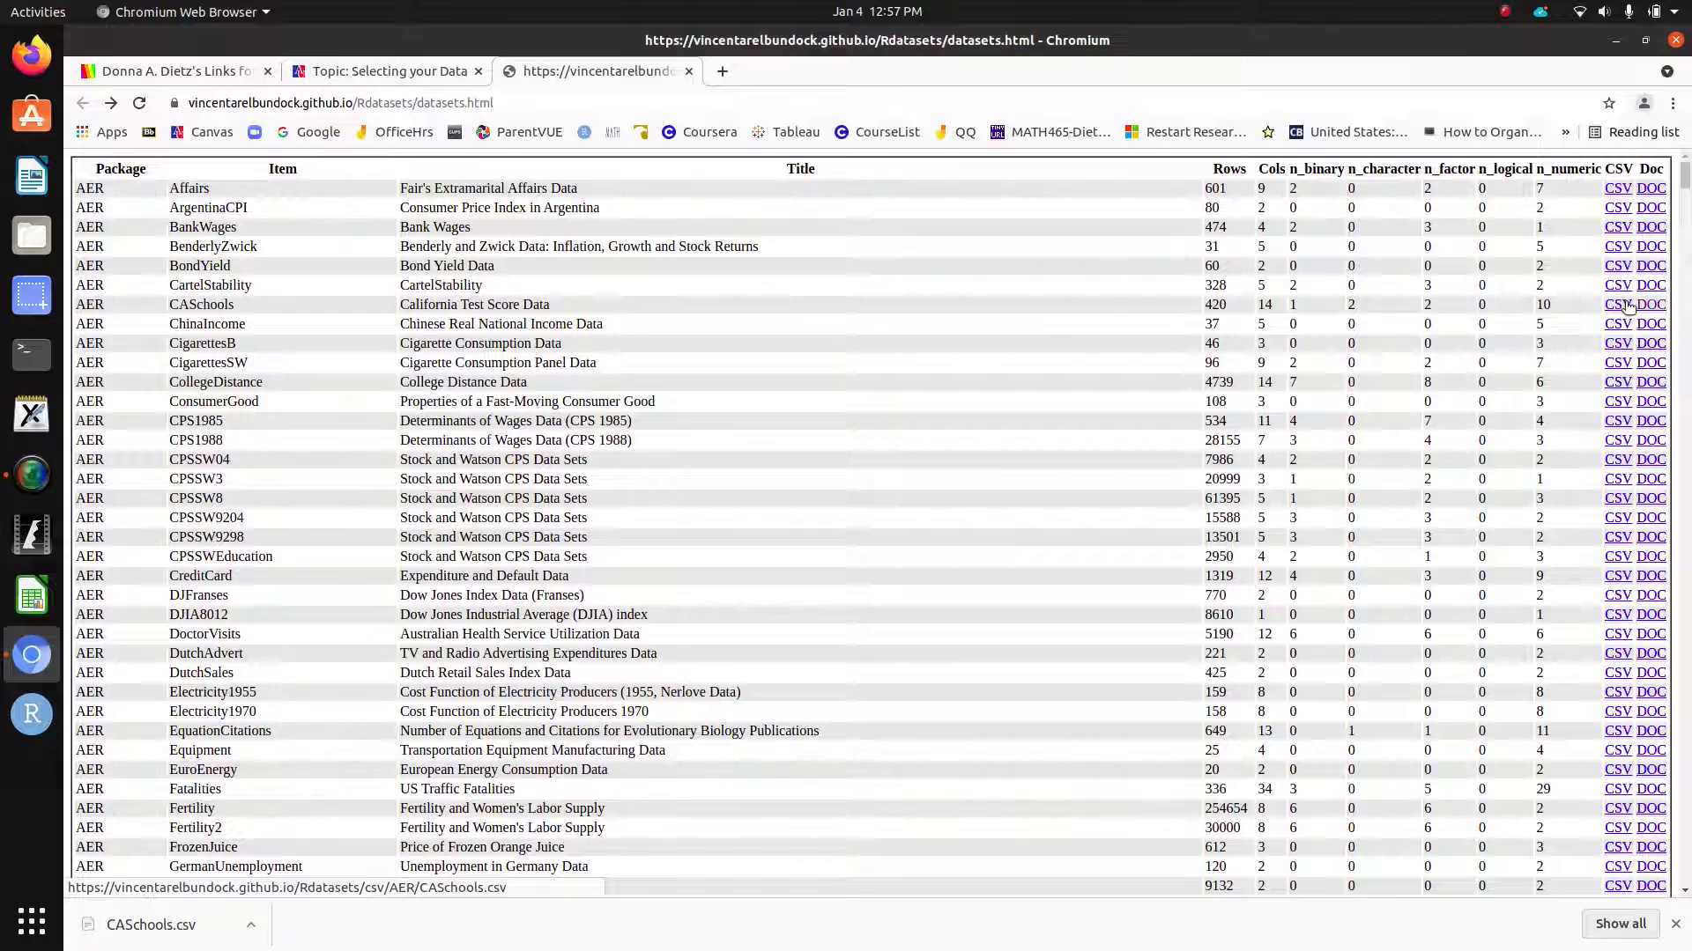
Step: Open the StatCrunch site (statcrunch.american.edu) in a new browser tab
click(721, 72)
text(stat)
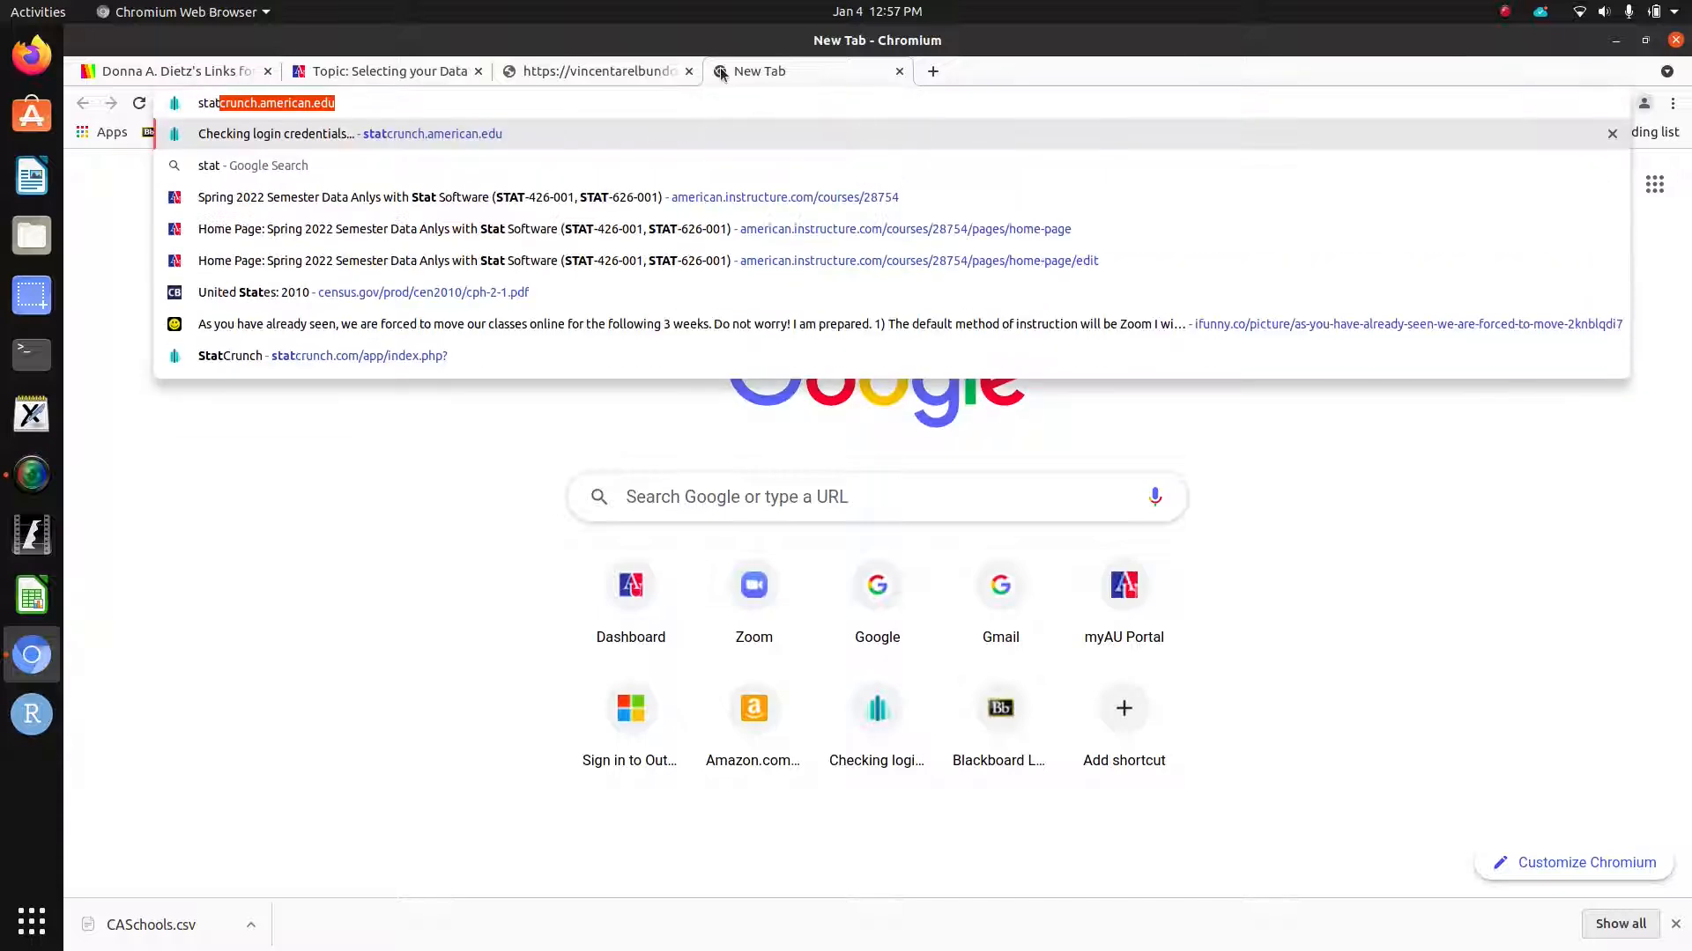
key(Return)
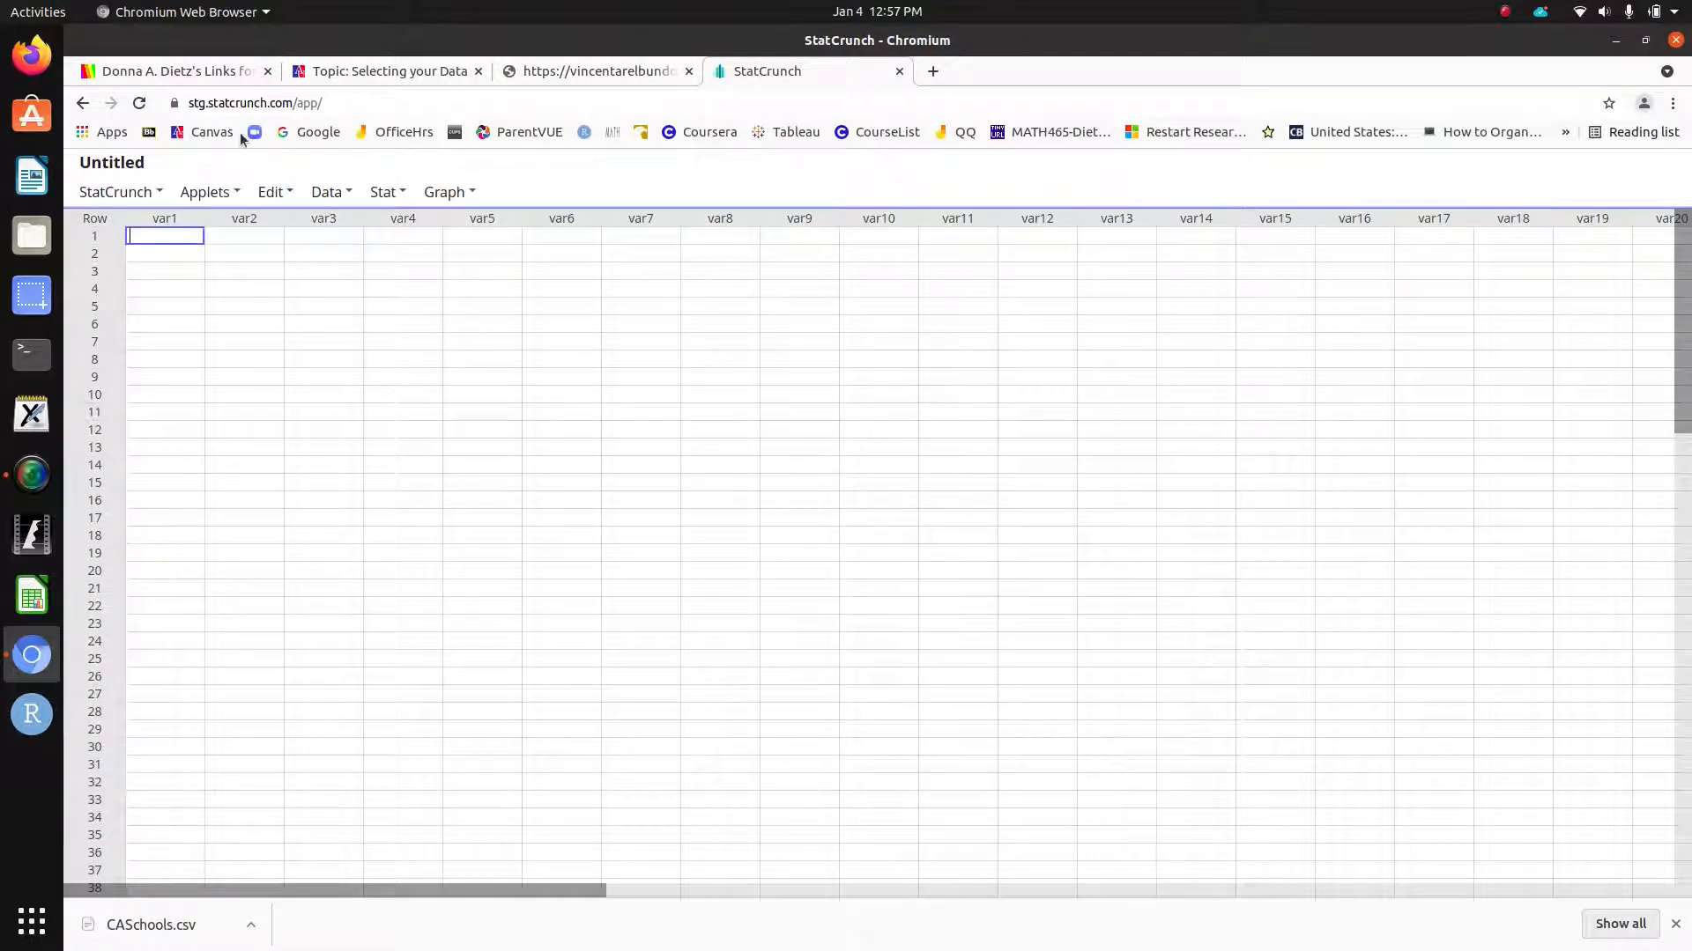
Step: Load CASchools.csv from the computer's Desktop folder into the data table, using comma as the delimiter
click(326, 192)
mouse_move(335, 221)
mouse_move(510, 228)
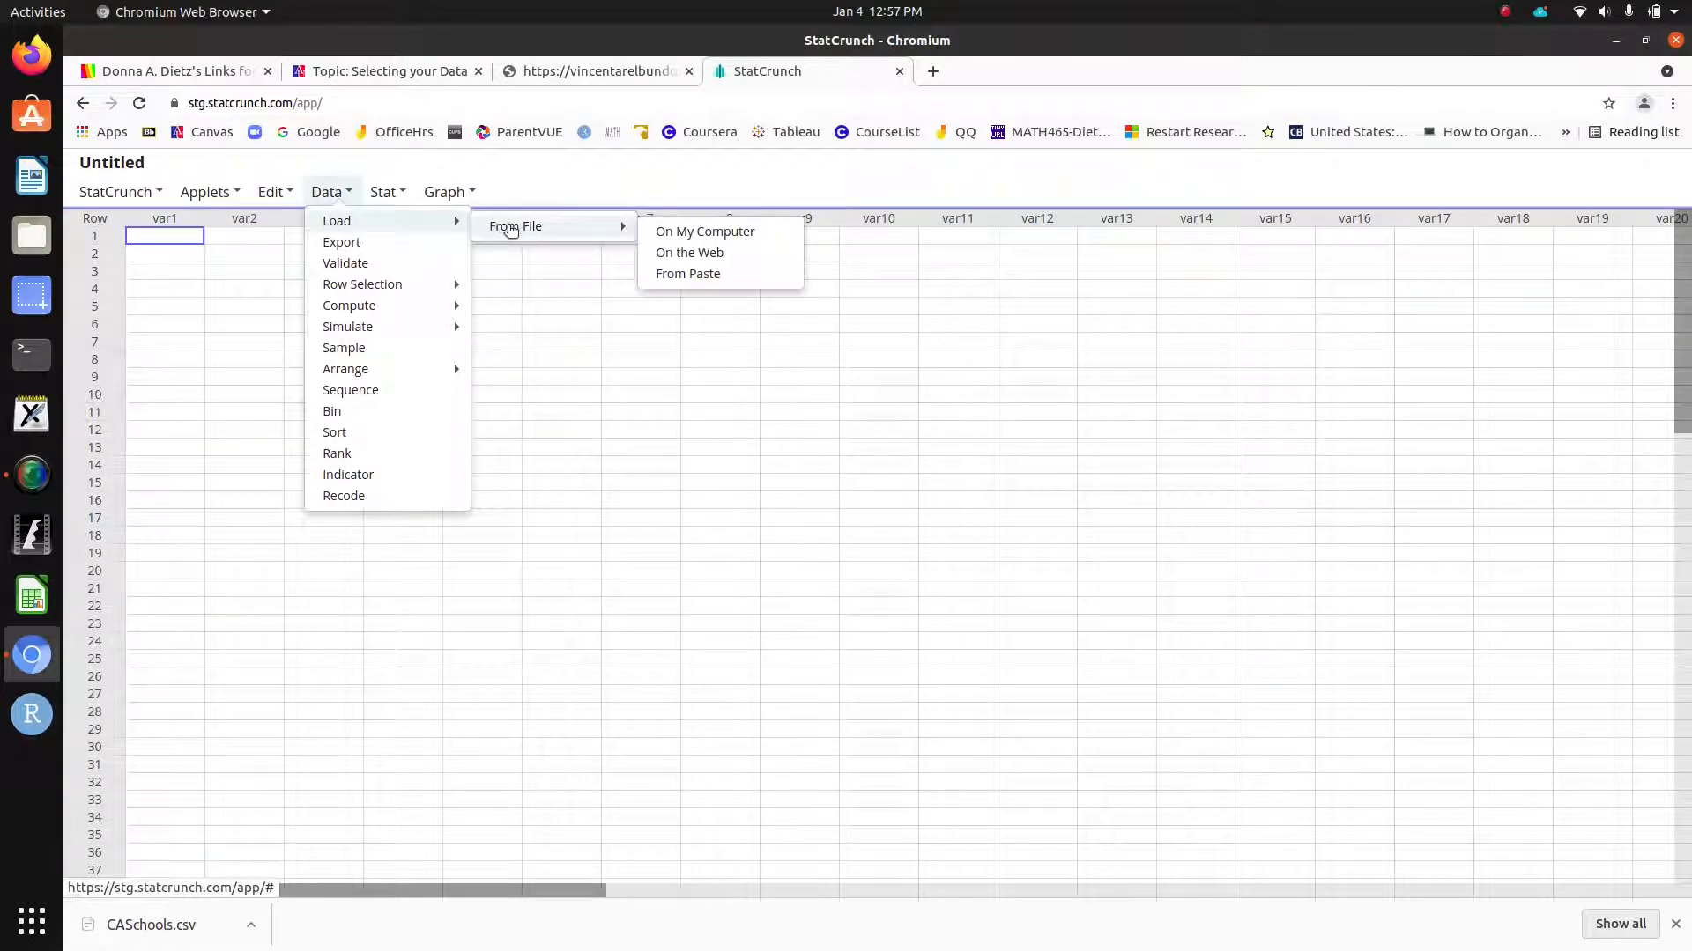
click(695, 241)
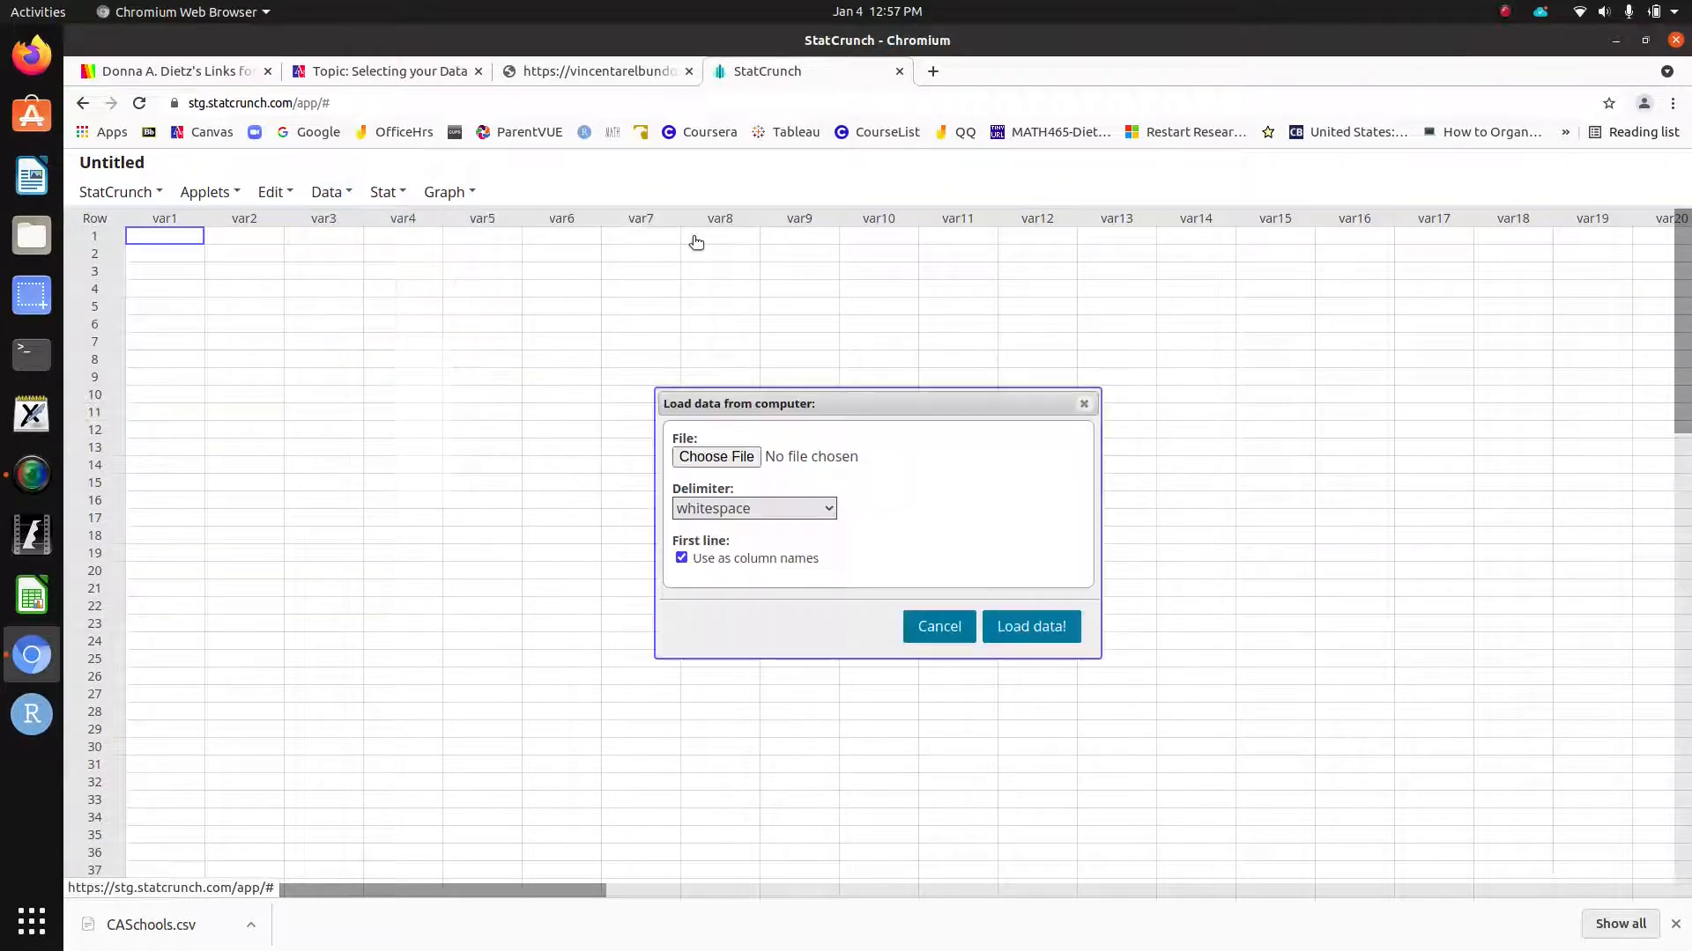
click(736, 457)
click(430, 185)
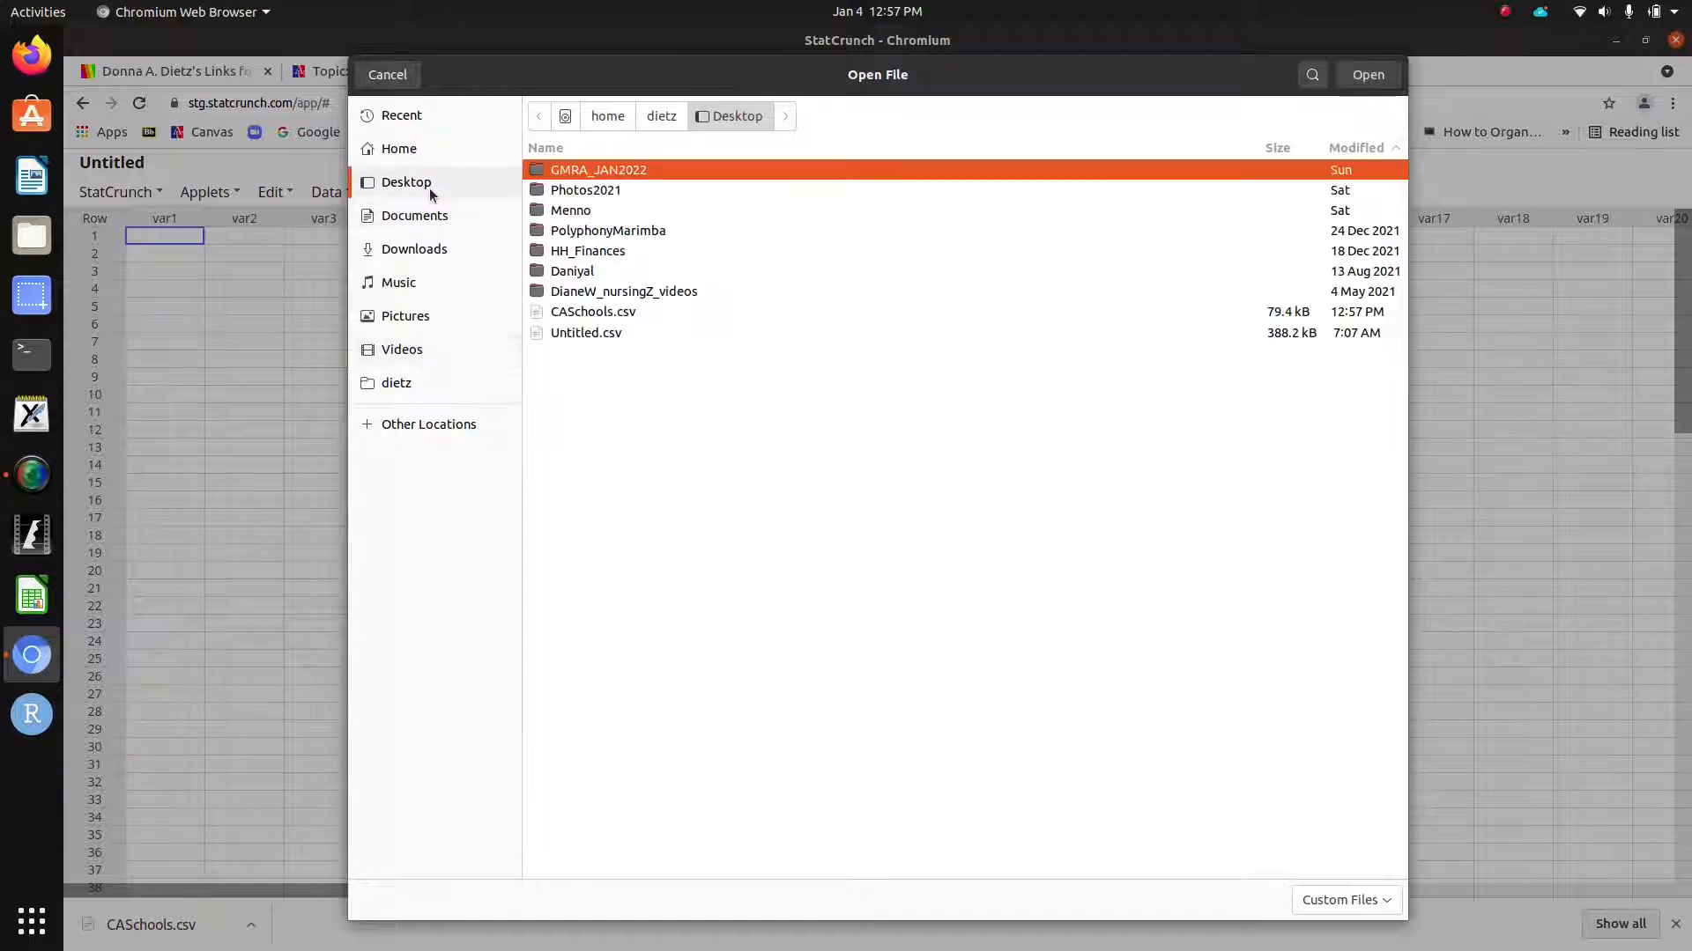
click(569, 313)
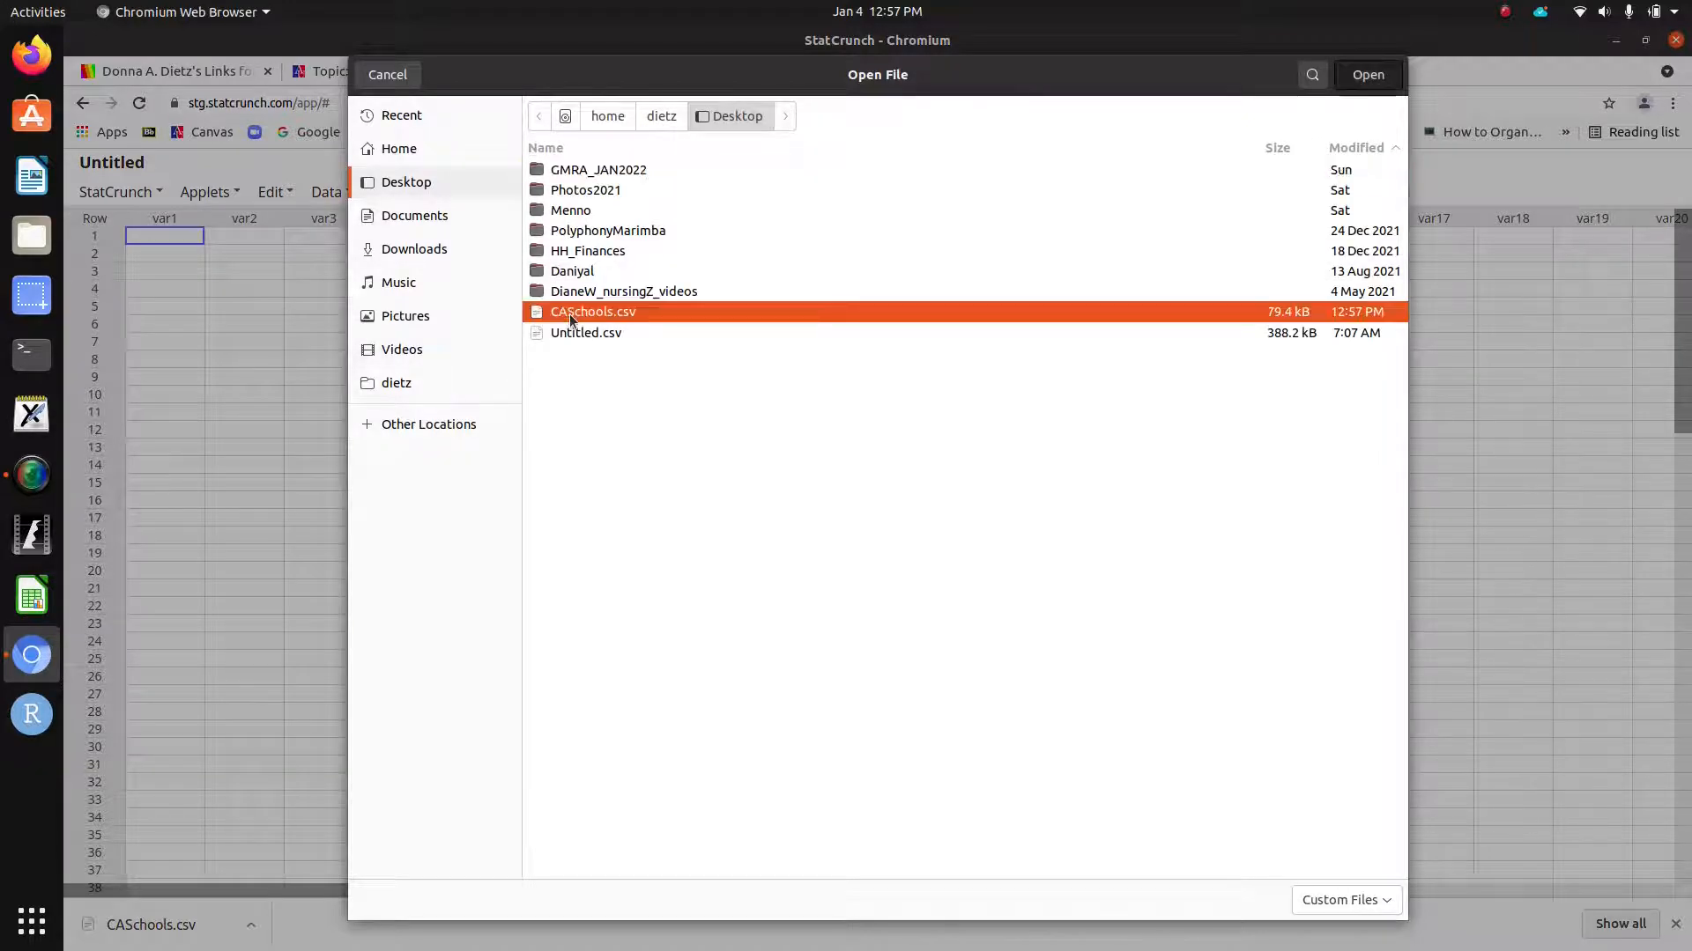
double_click(569, 314)
click(731, 511)
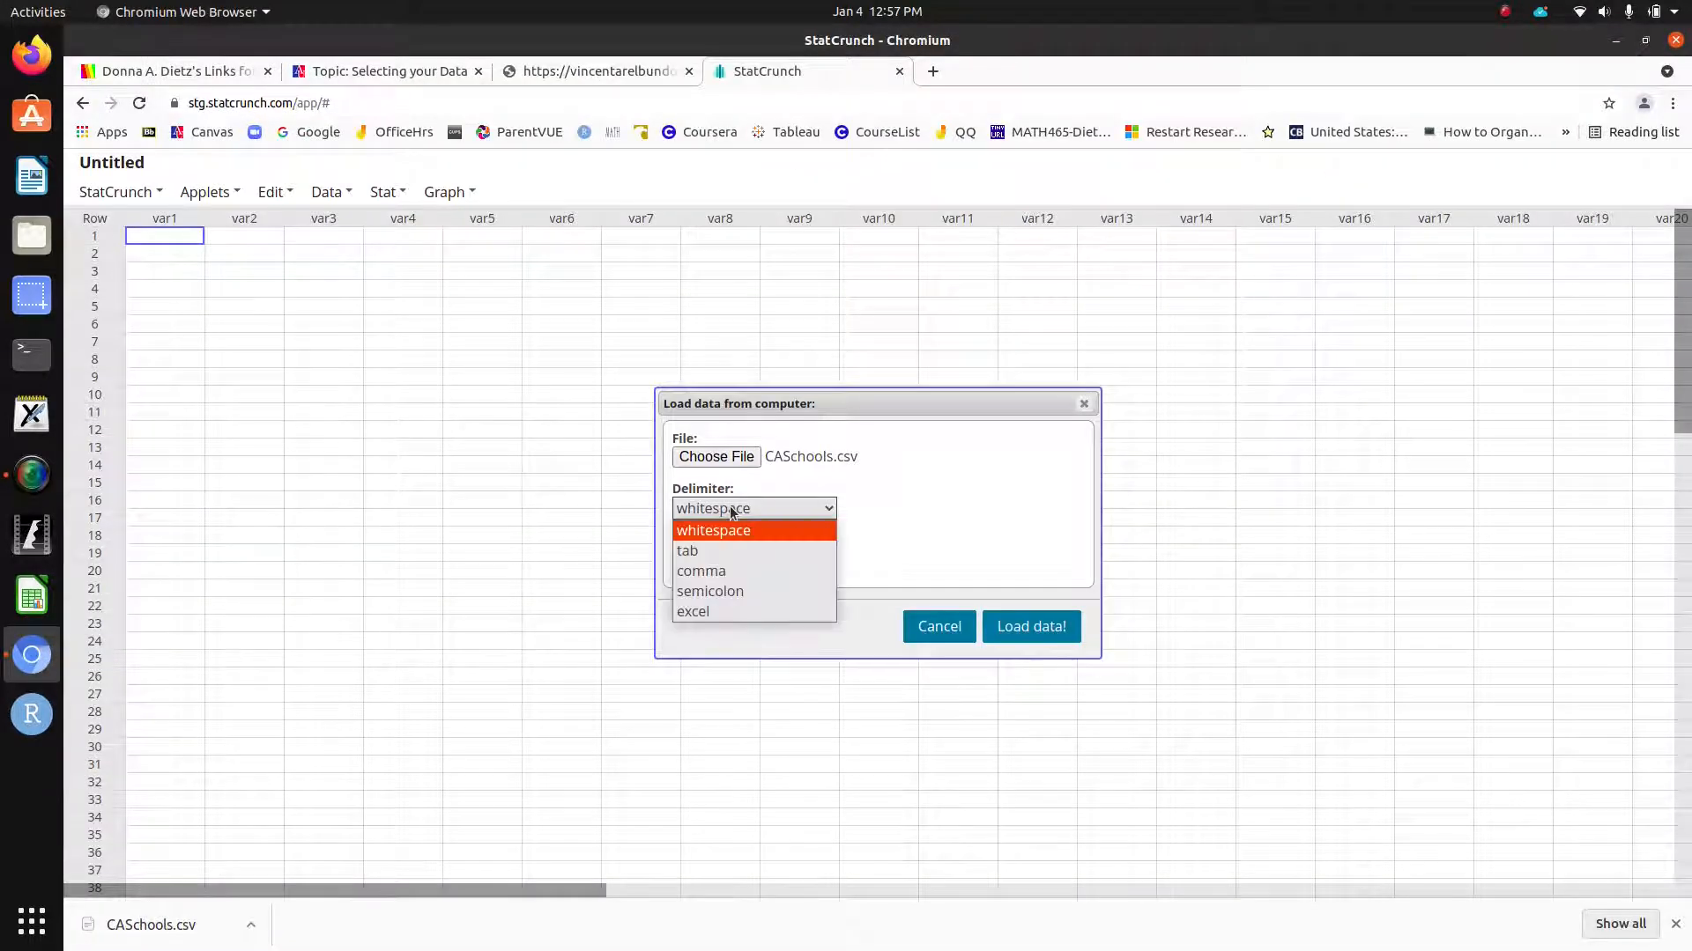
click(705, 571)
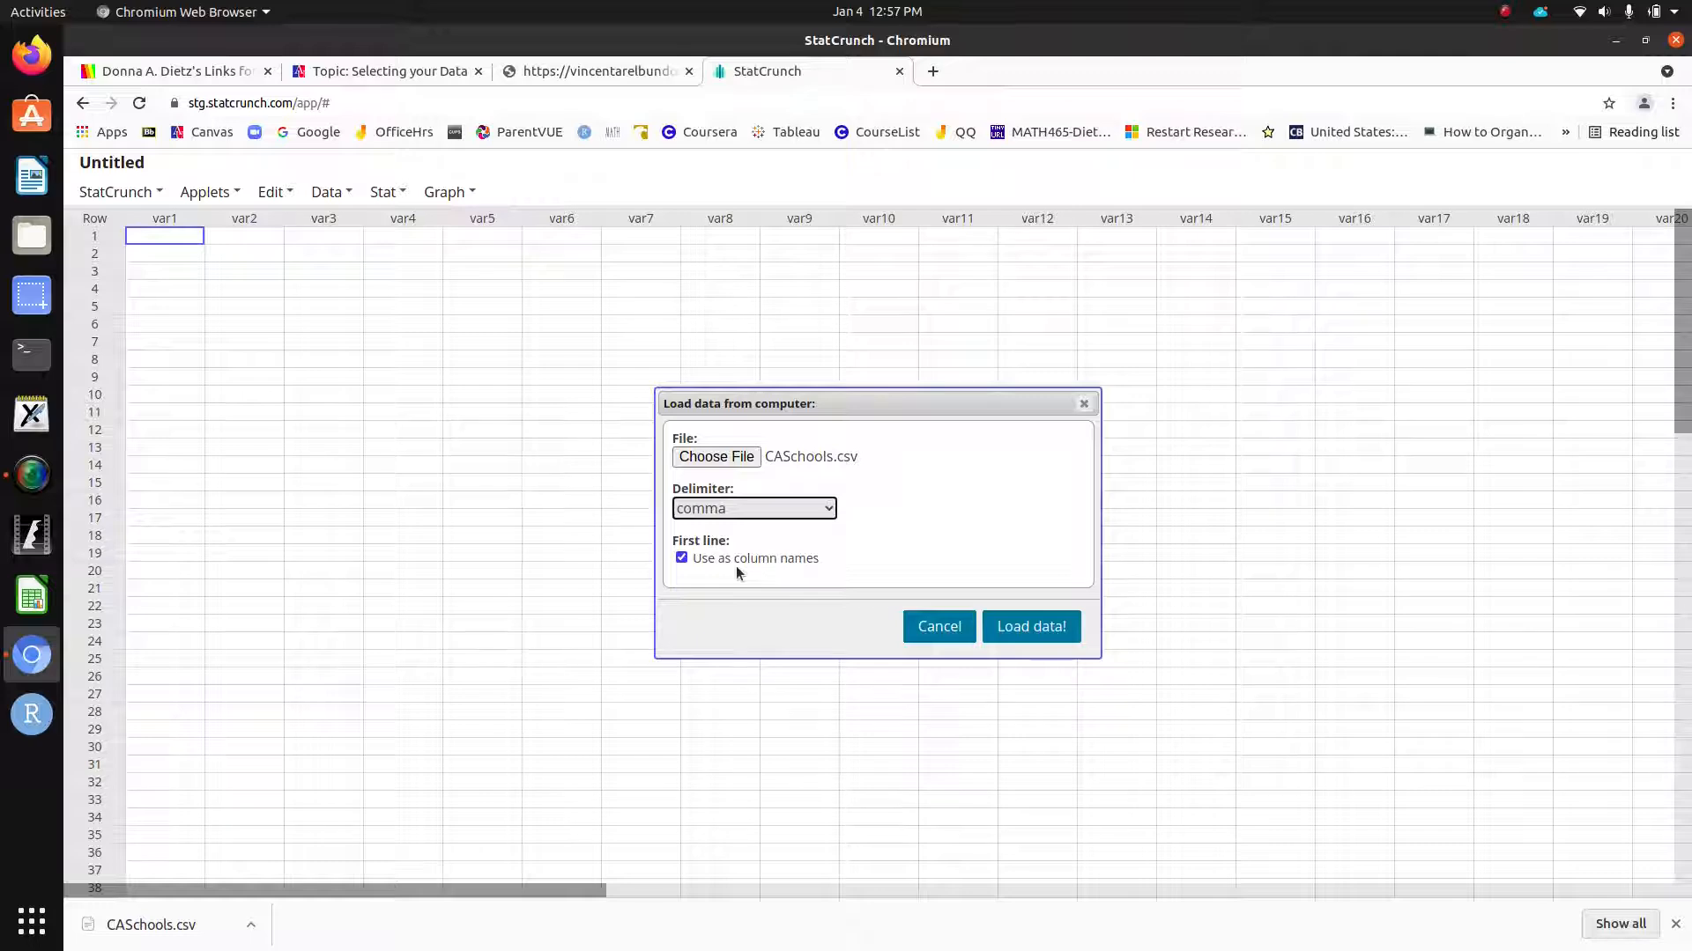
click(1032, 627)
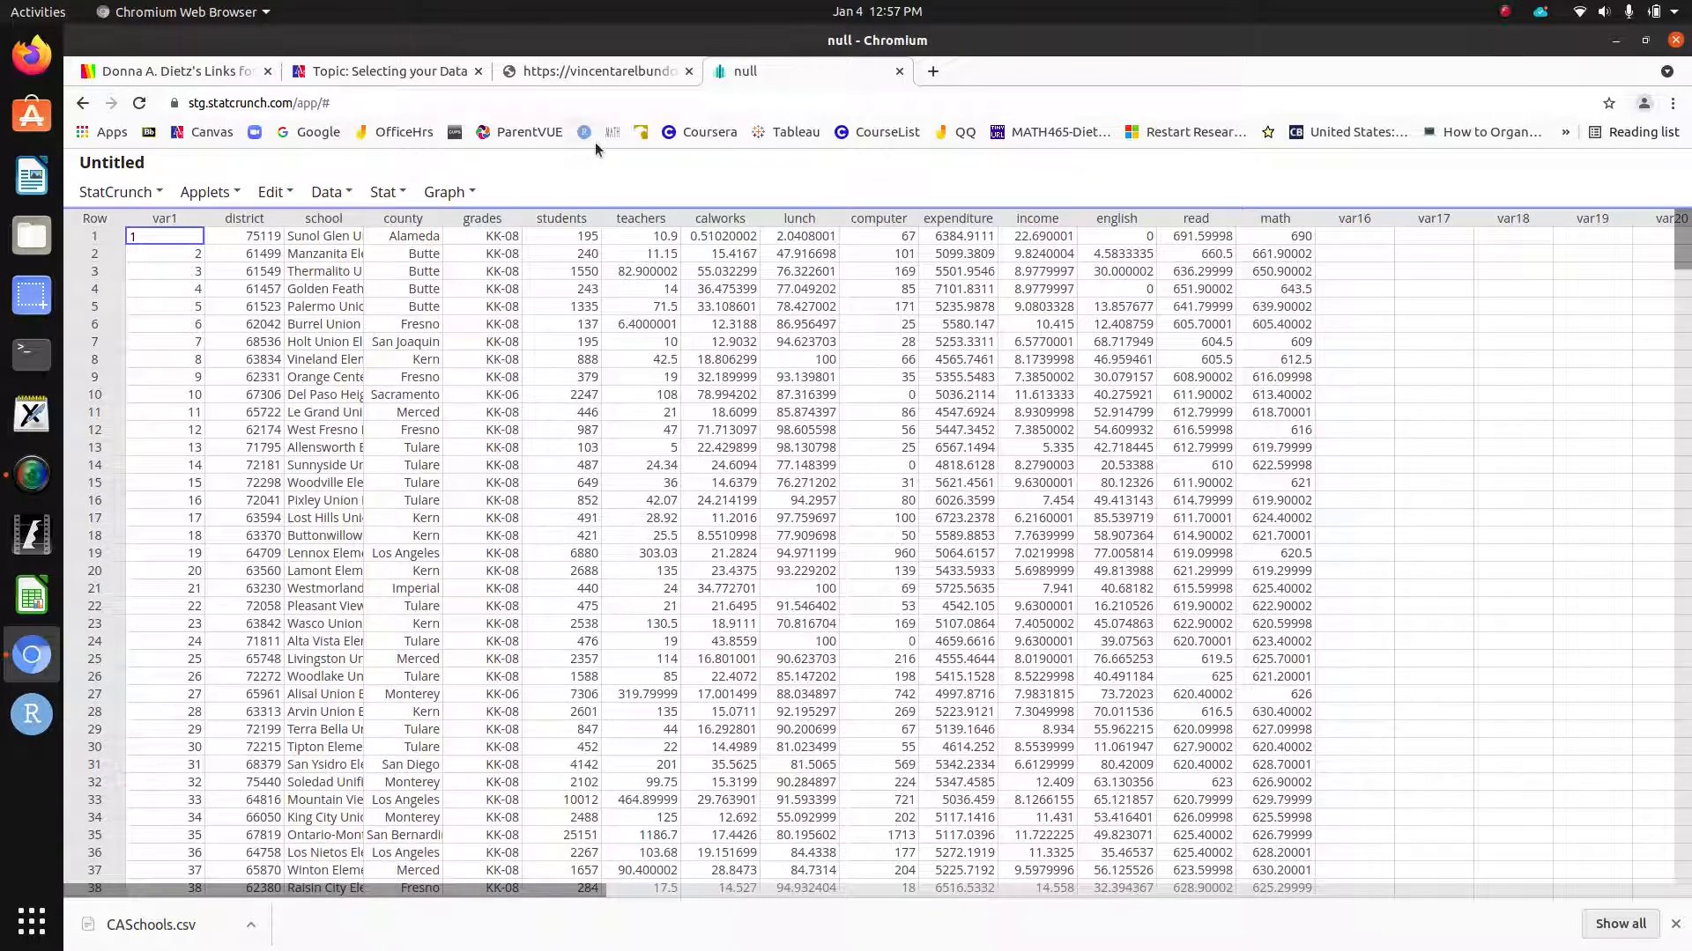
Step: Delete the var1 column and rename the read and math columns as x_read and y_math
click(195, 221)
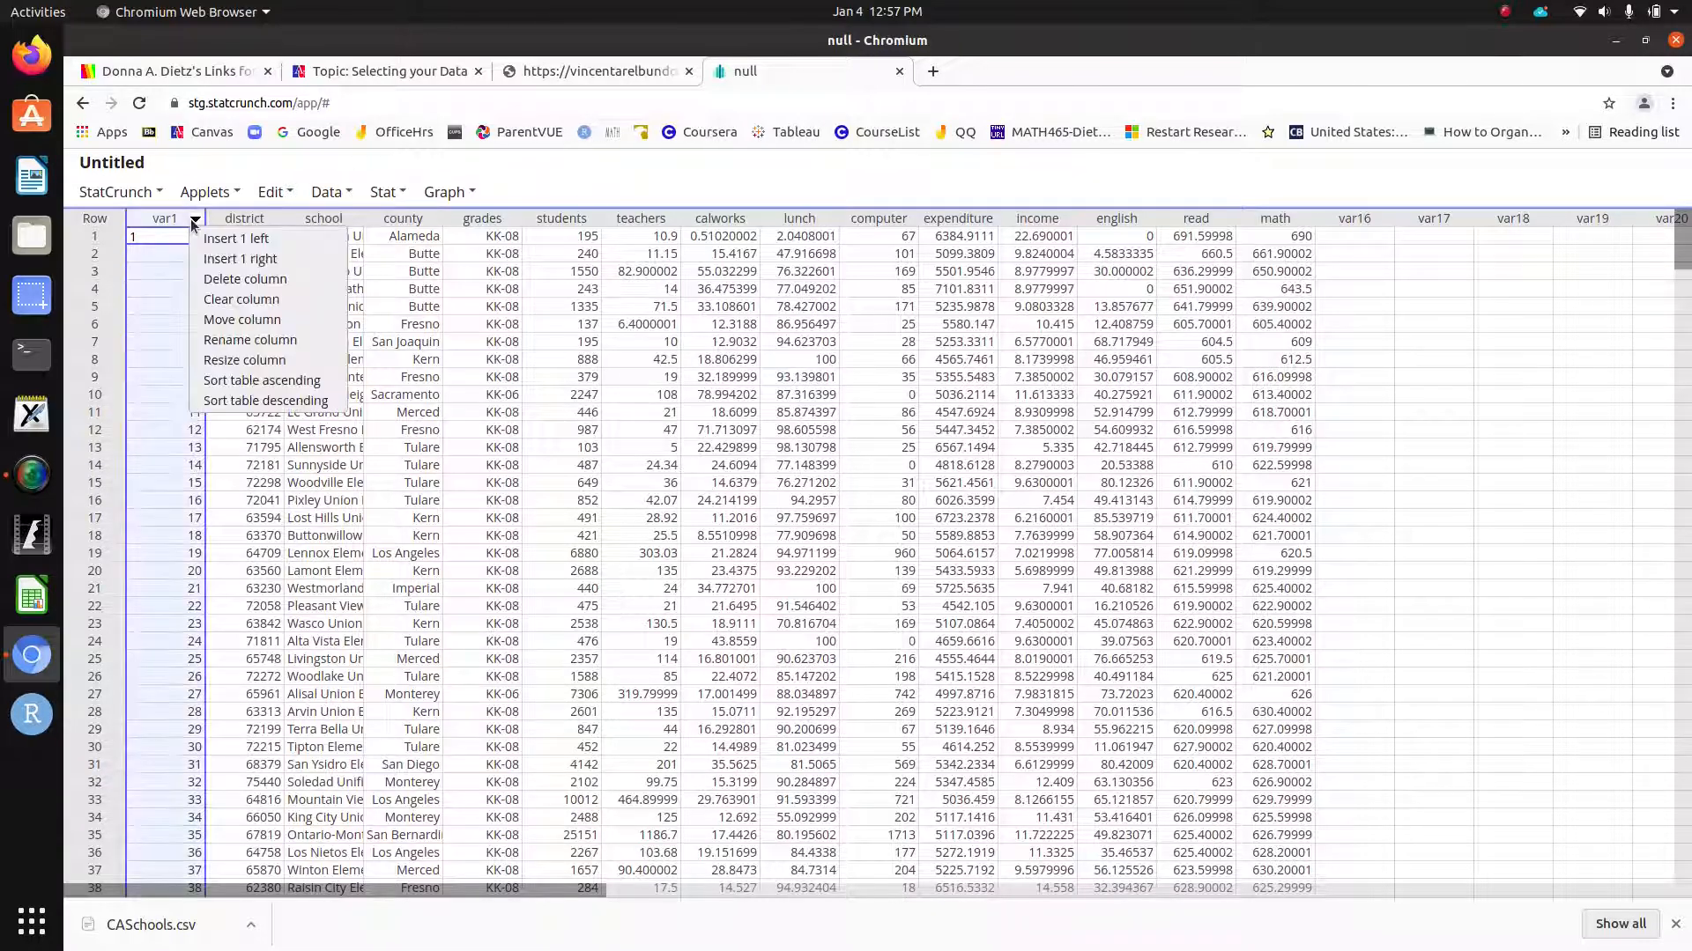
click(212, 280)
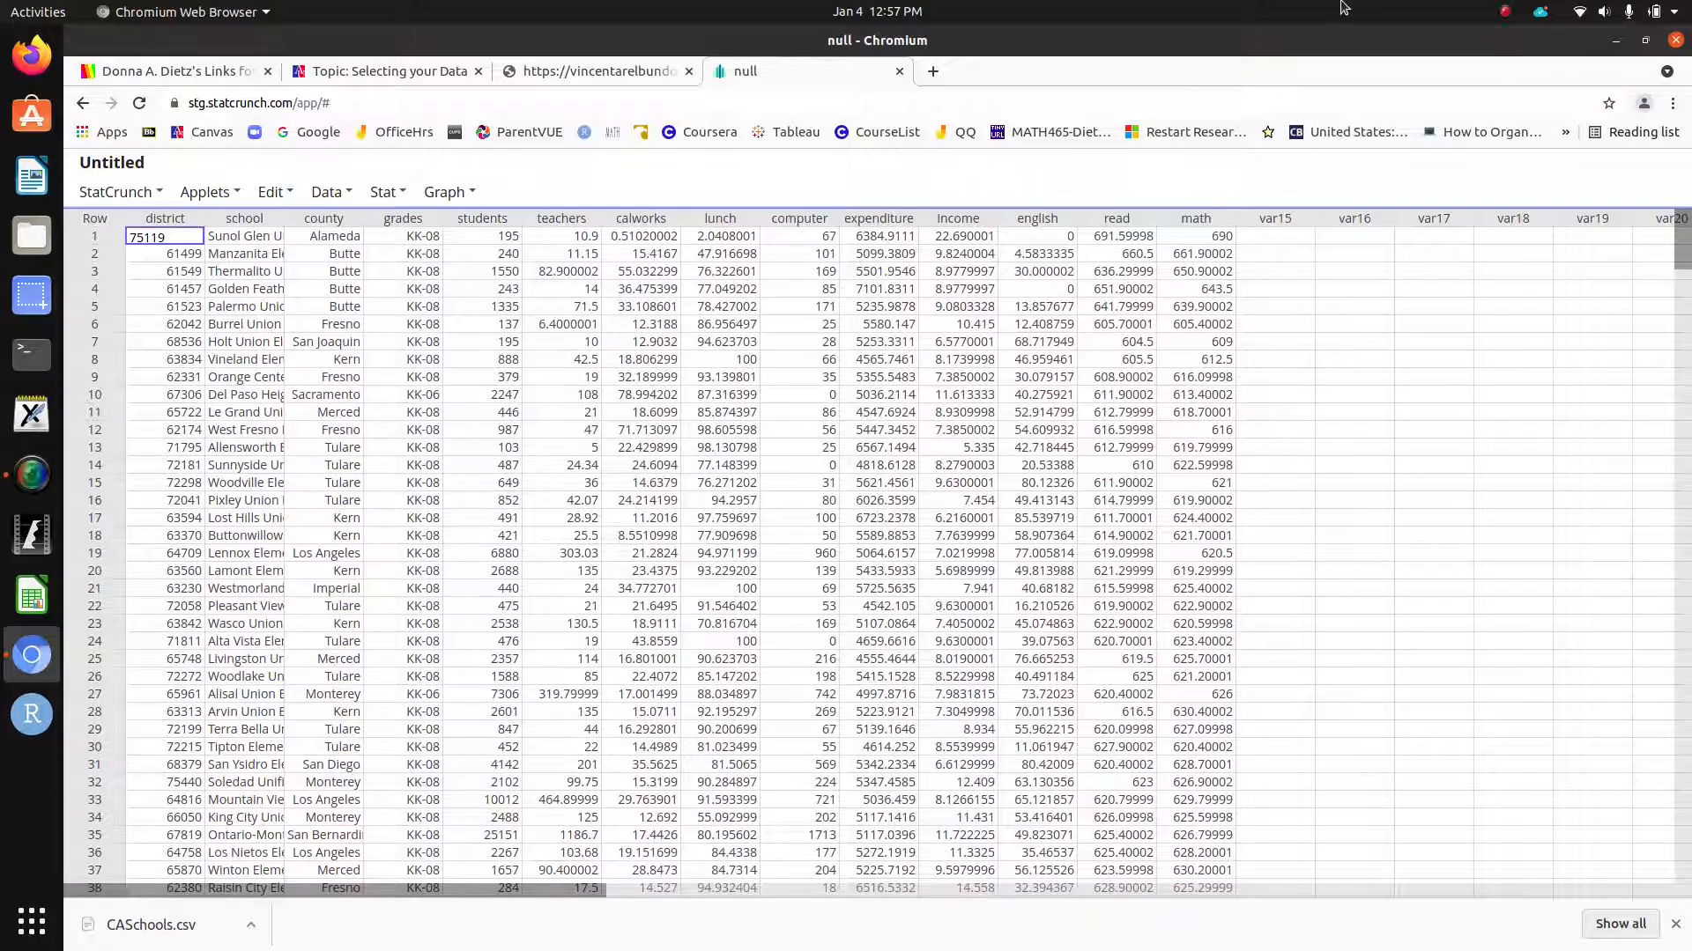
click(1121, 219)
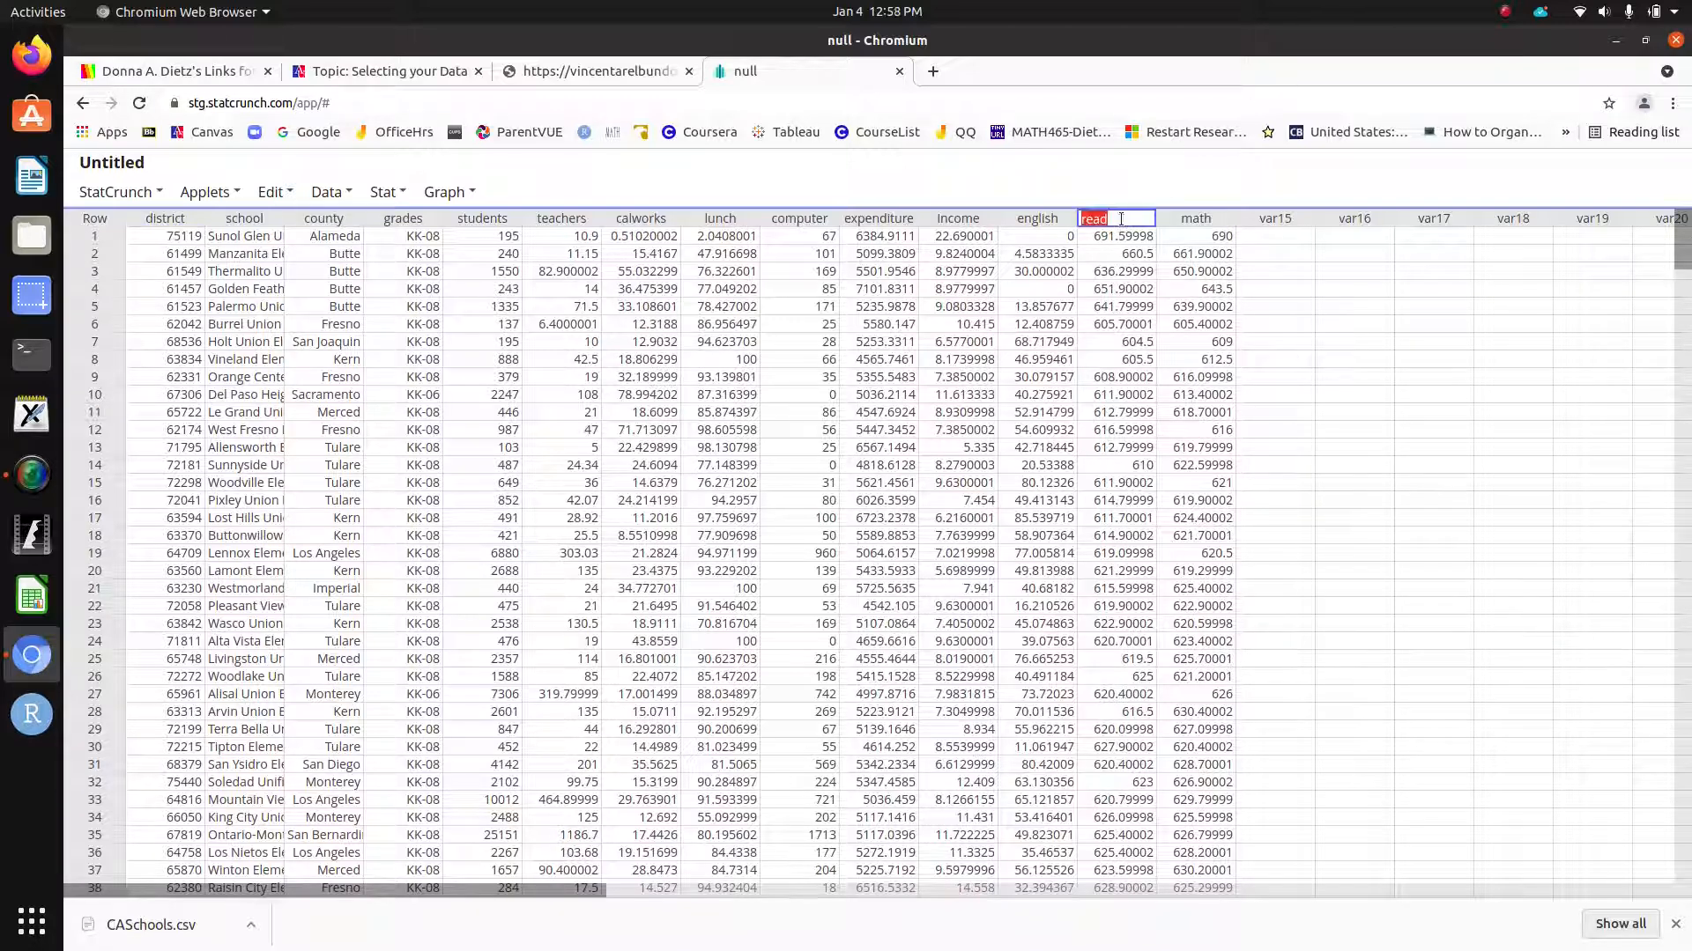
key(Home)
text(x_)
click(1198, 222)
text(y_me)
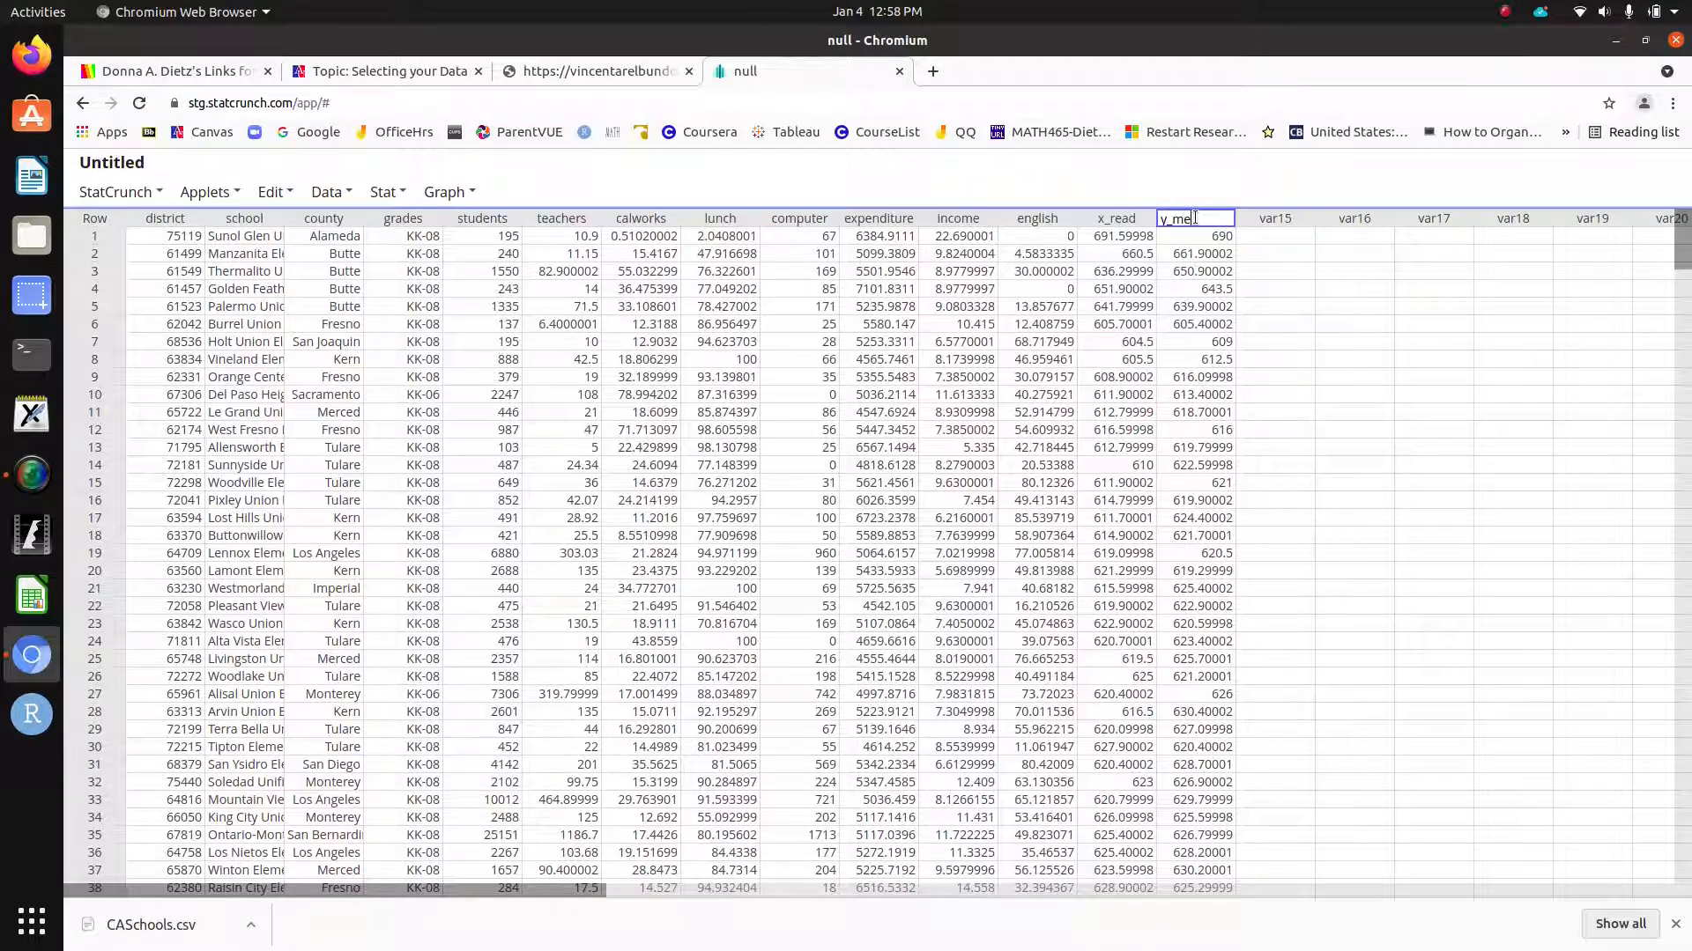
text(th)
click(1474, 414)
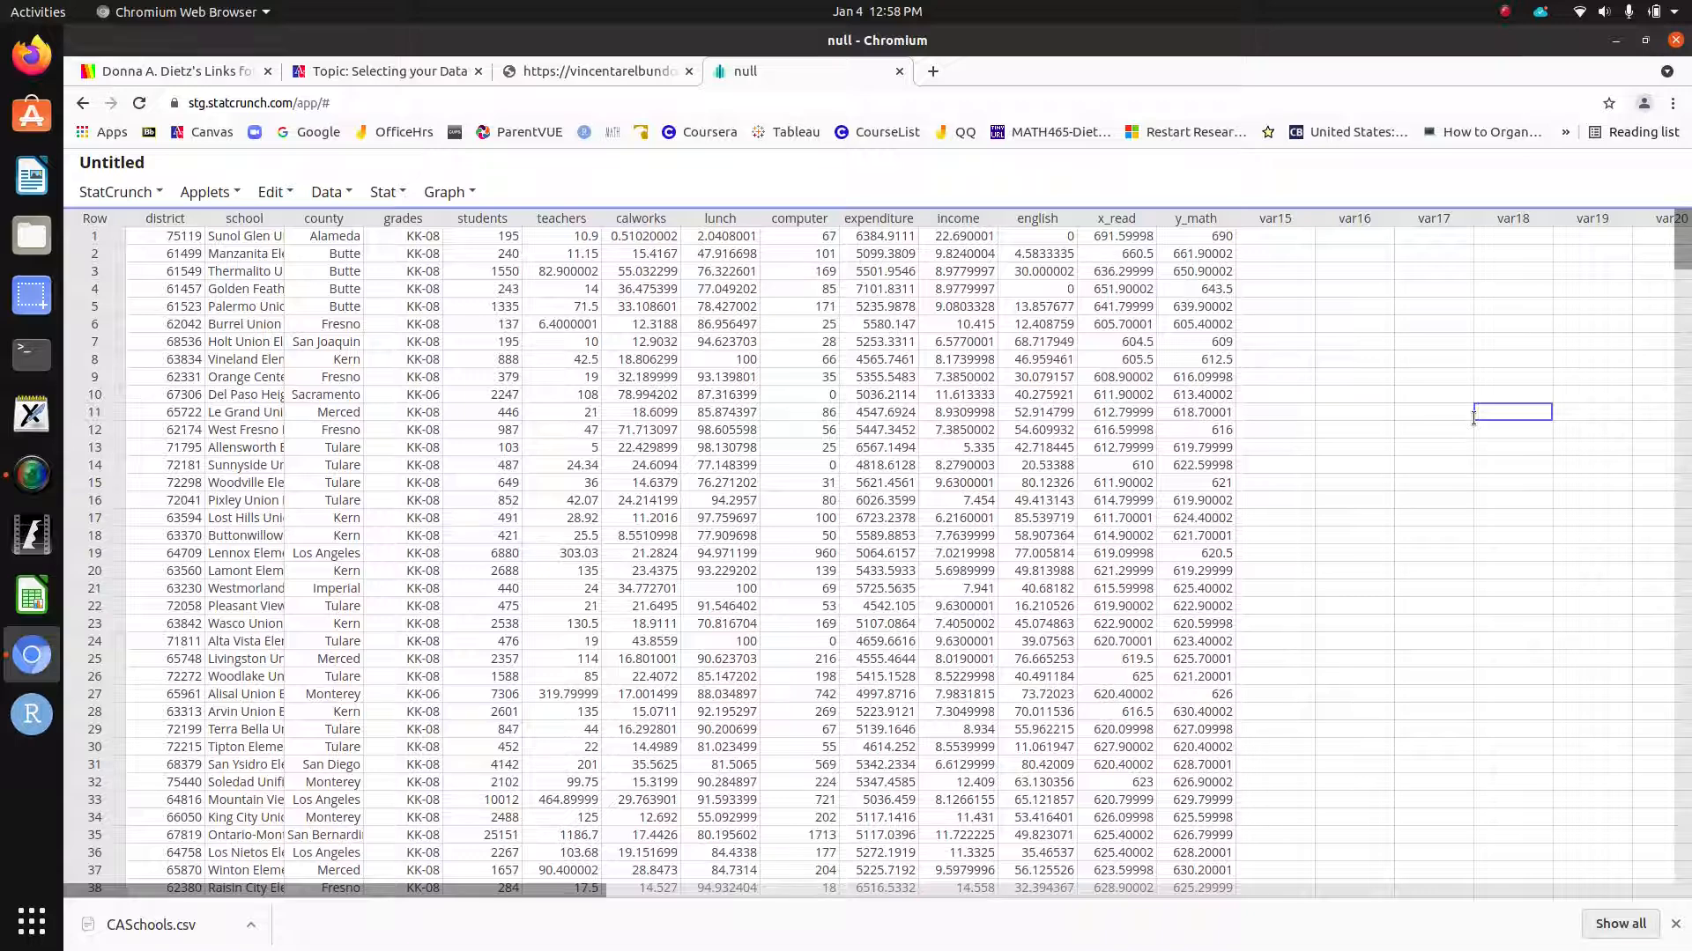
click(242, 201)
mouse_move(255, 474)
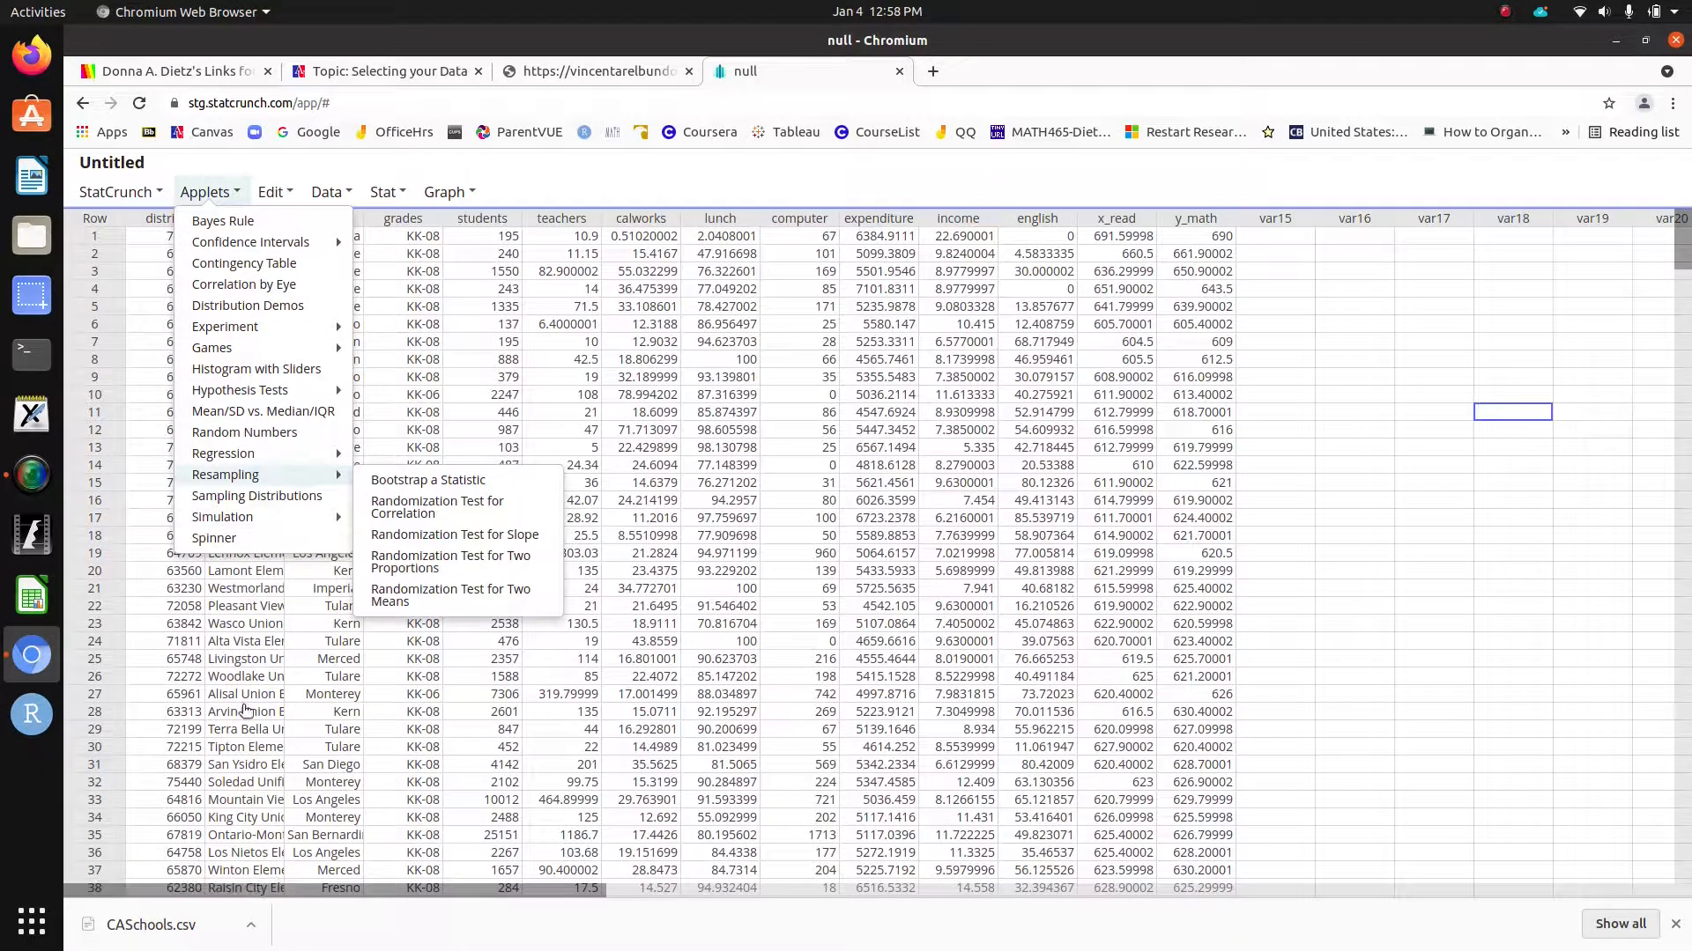
click(1685, 573)
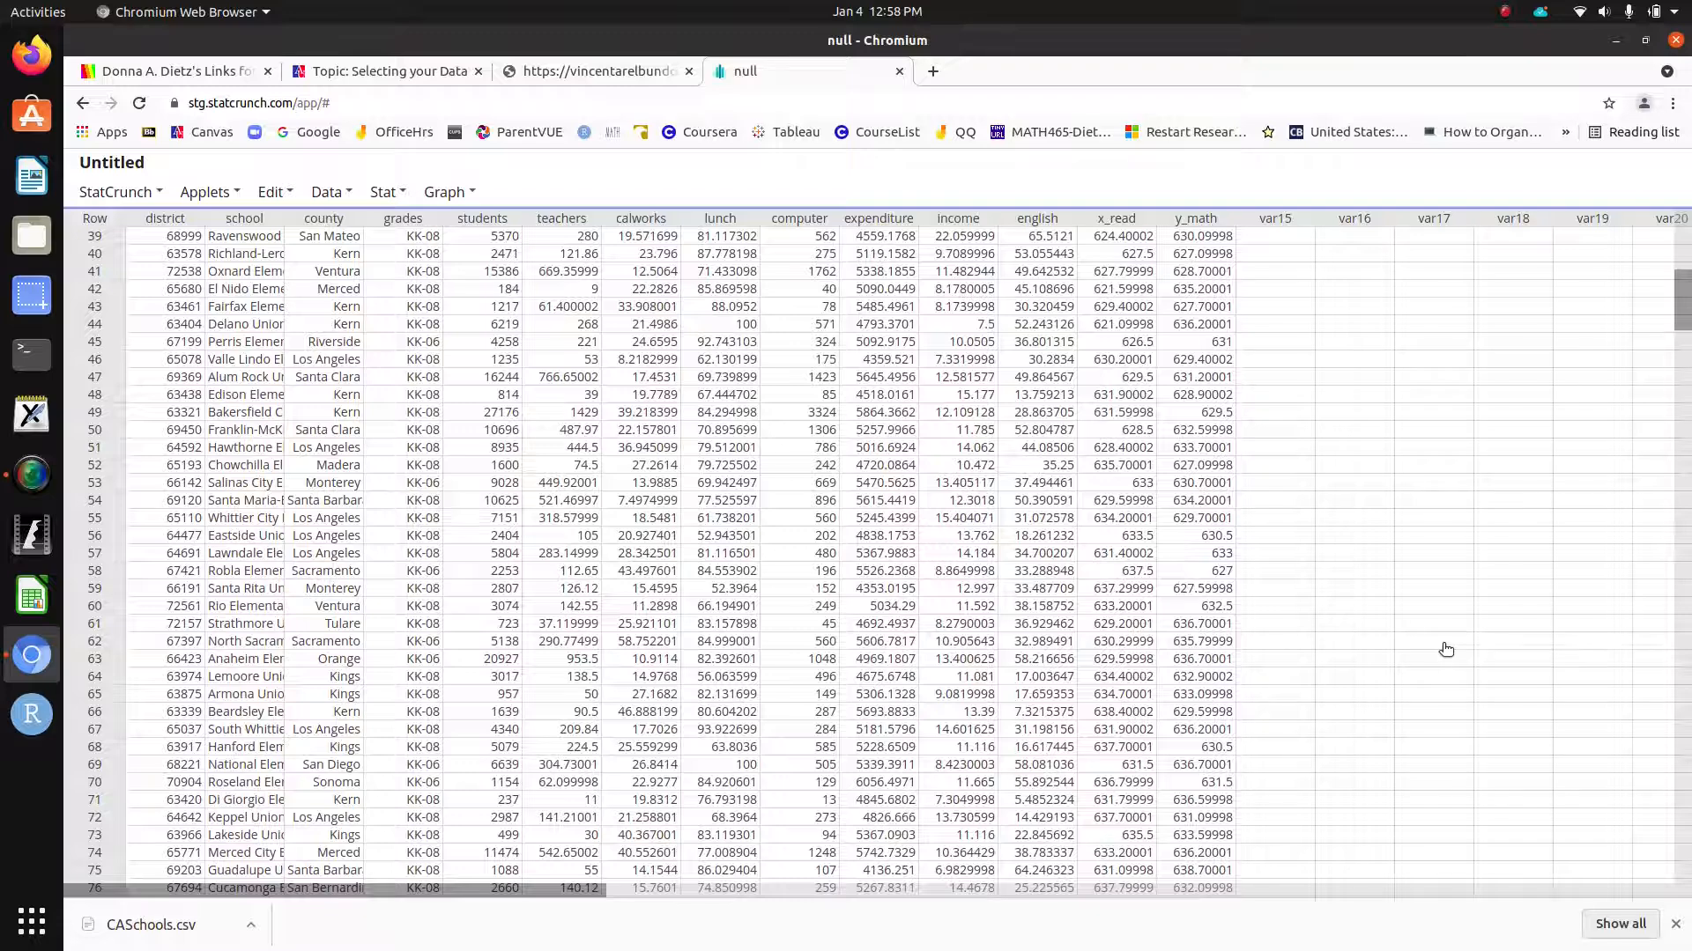
scroll(1446, 649, up, 10)
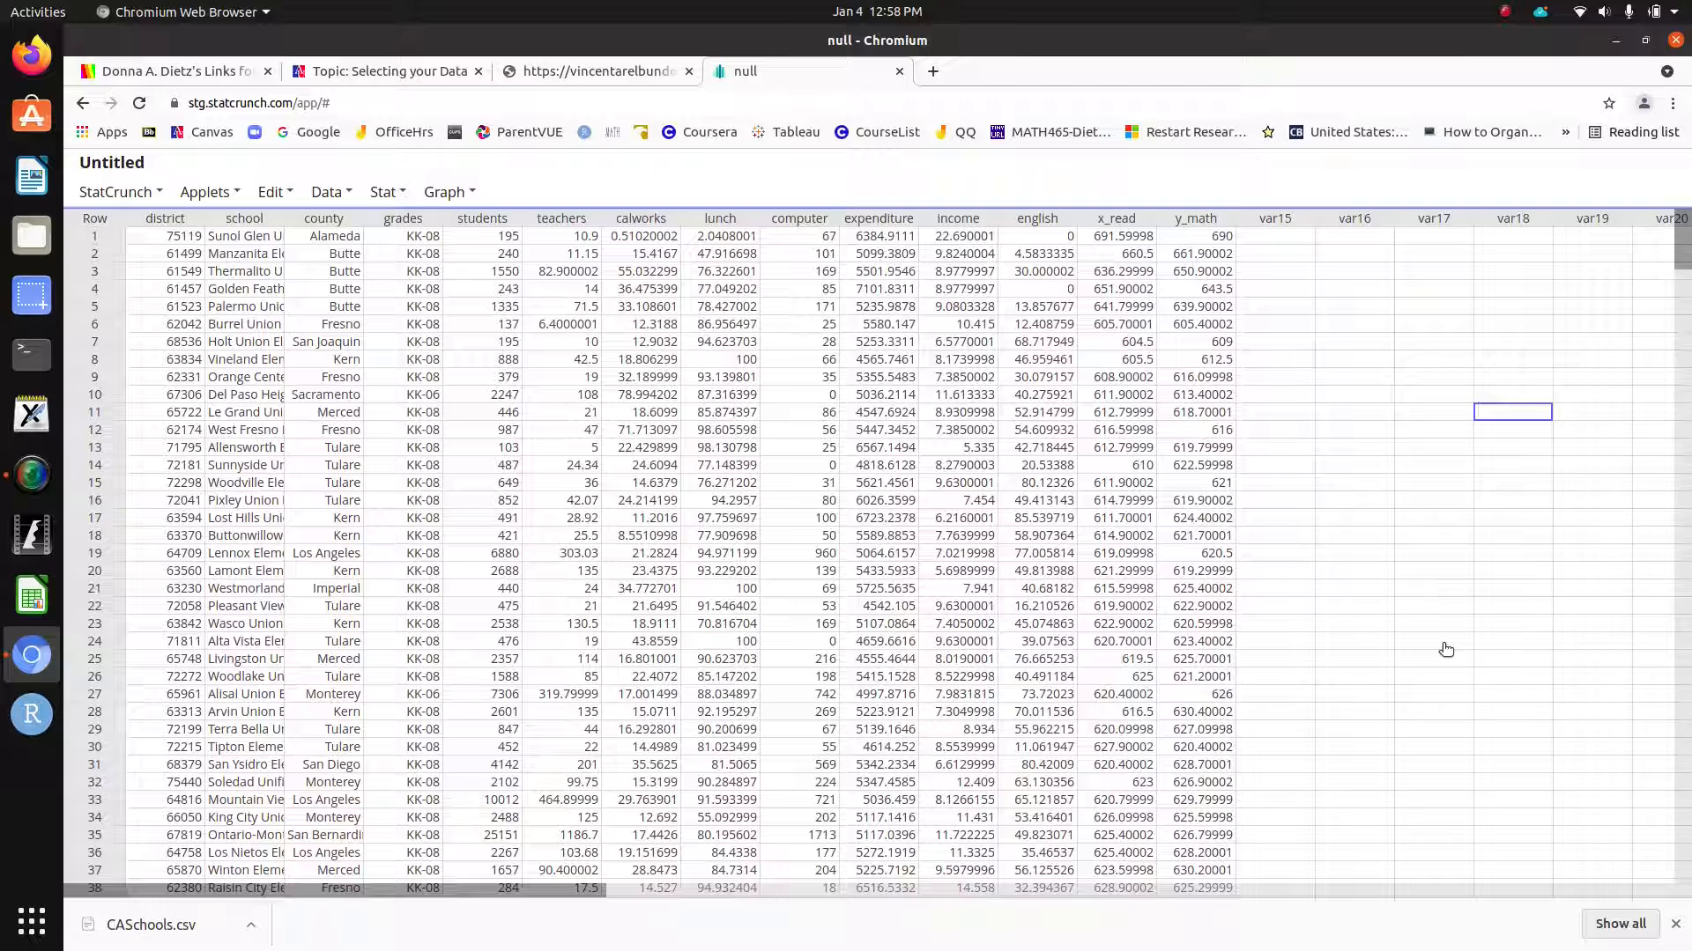
click(317, 194)
mouse_move(328, 221)
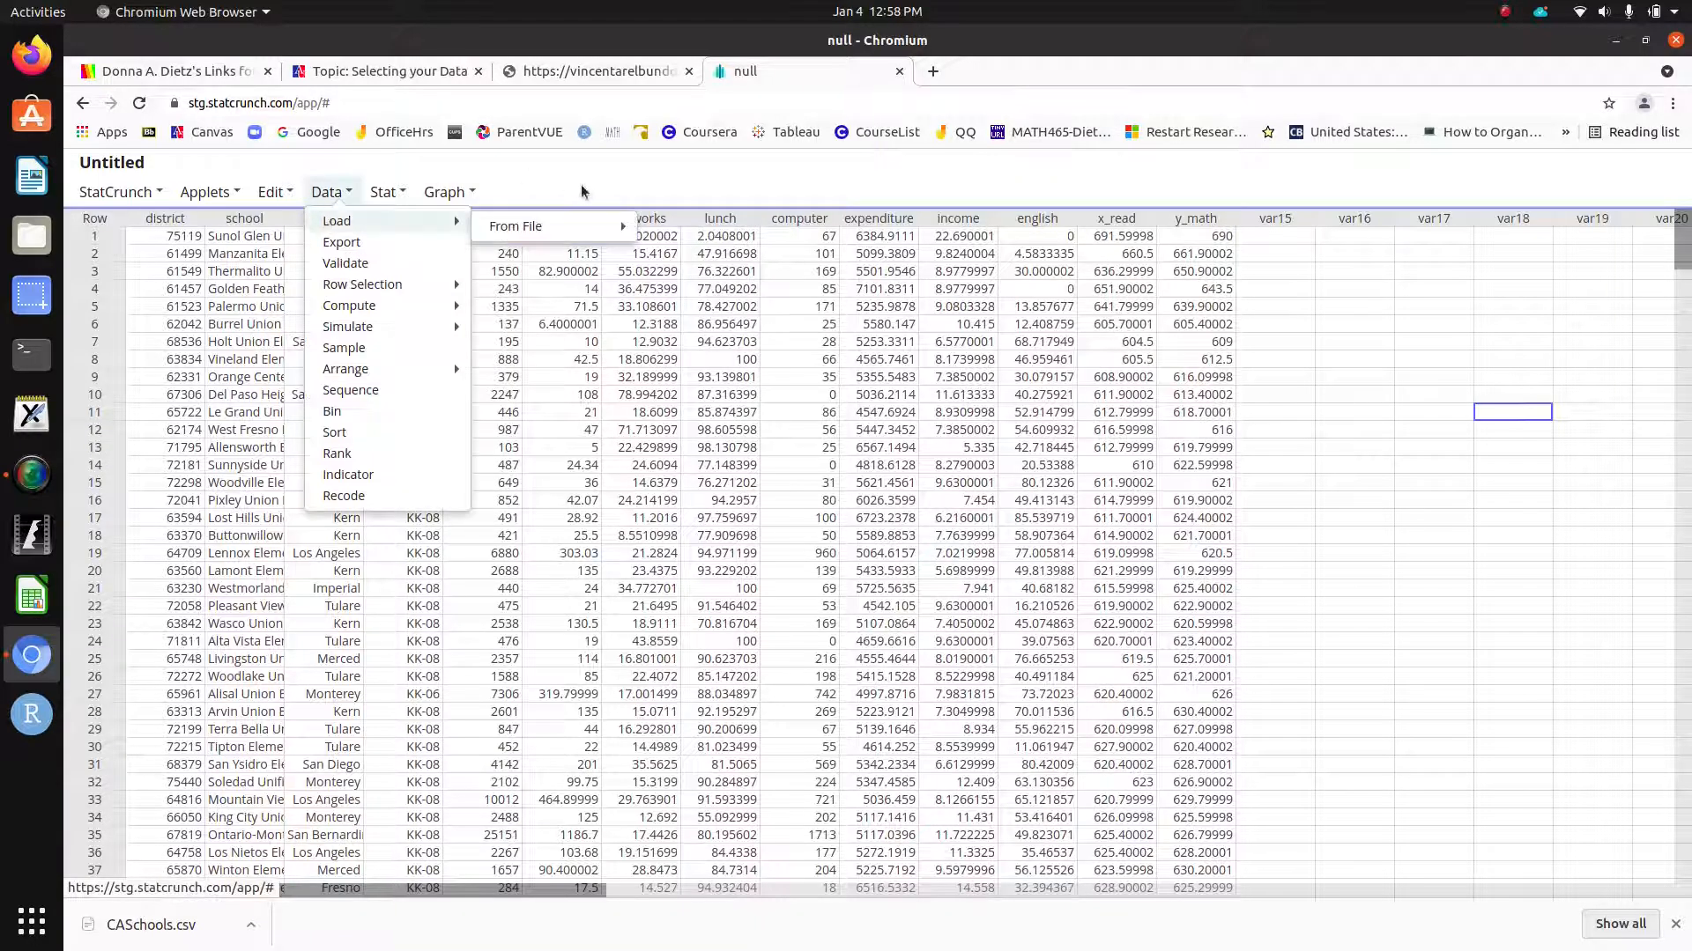
click(686, 187)
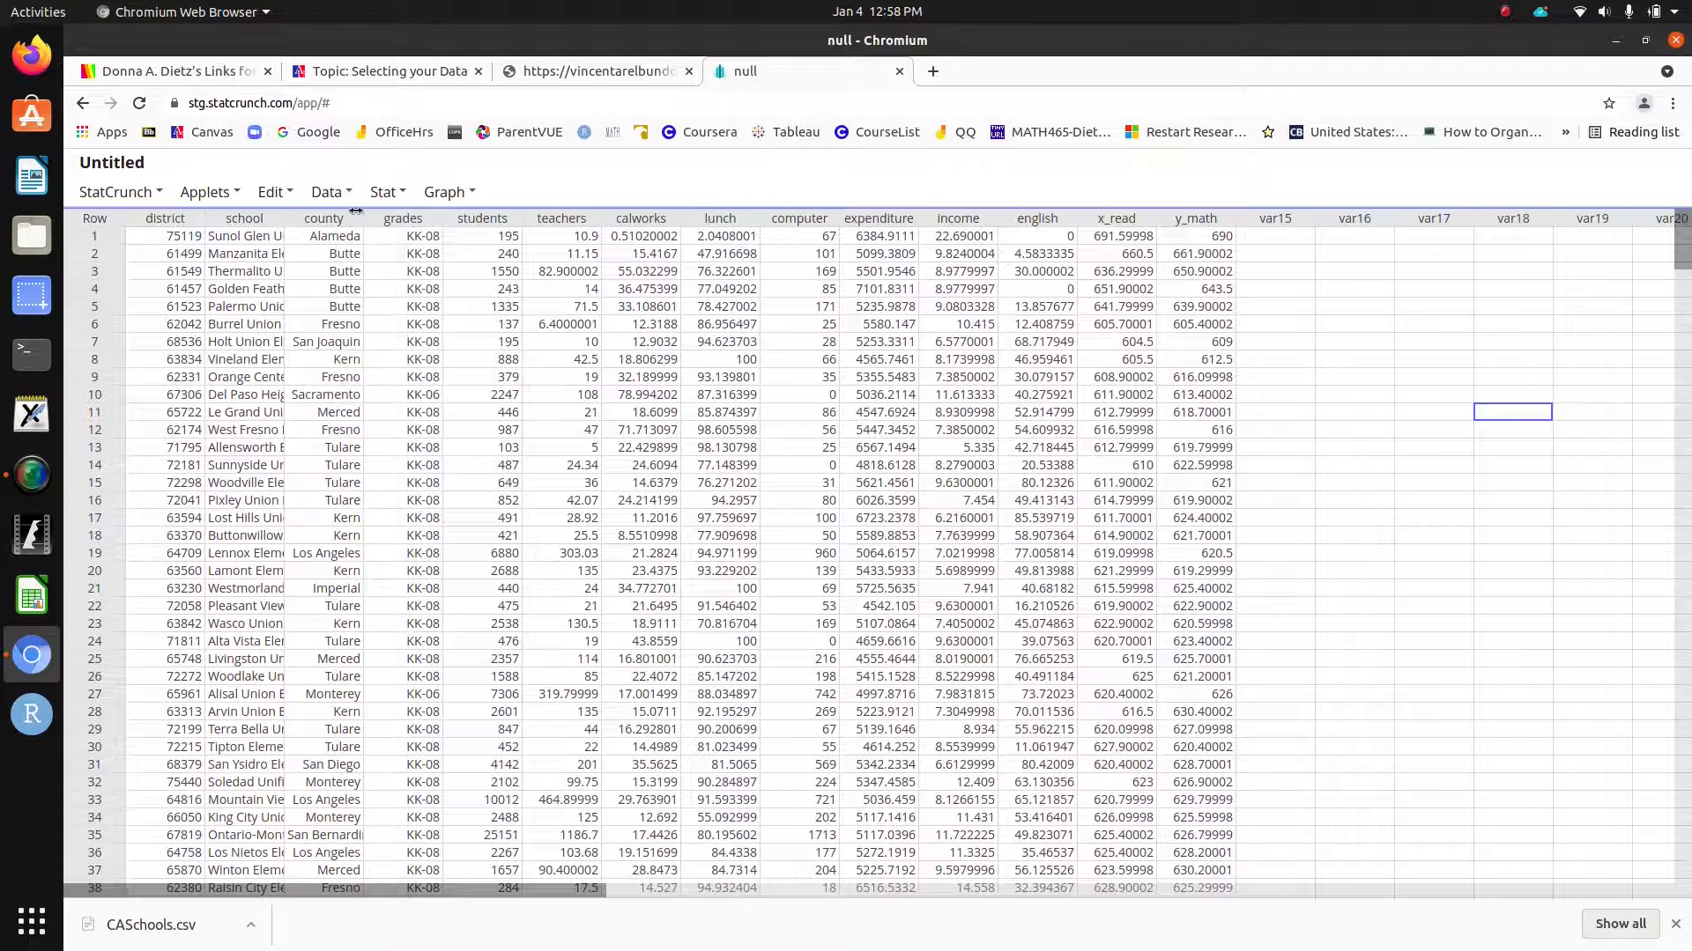
Step: Rename the county column as Group_county
click(328, 219)
key(shift+Tab)
key(shift+Tab)
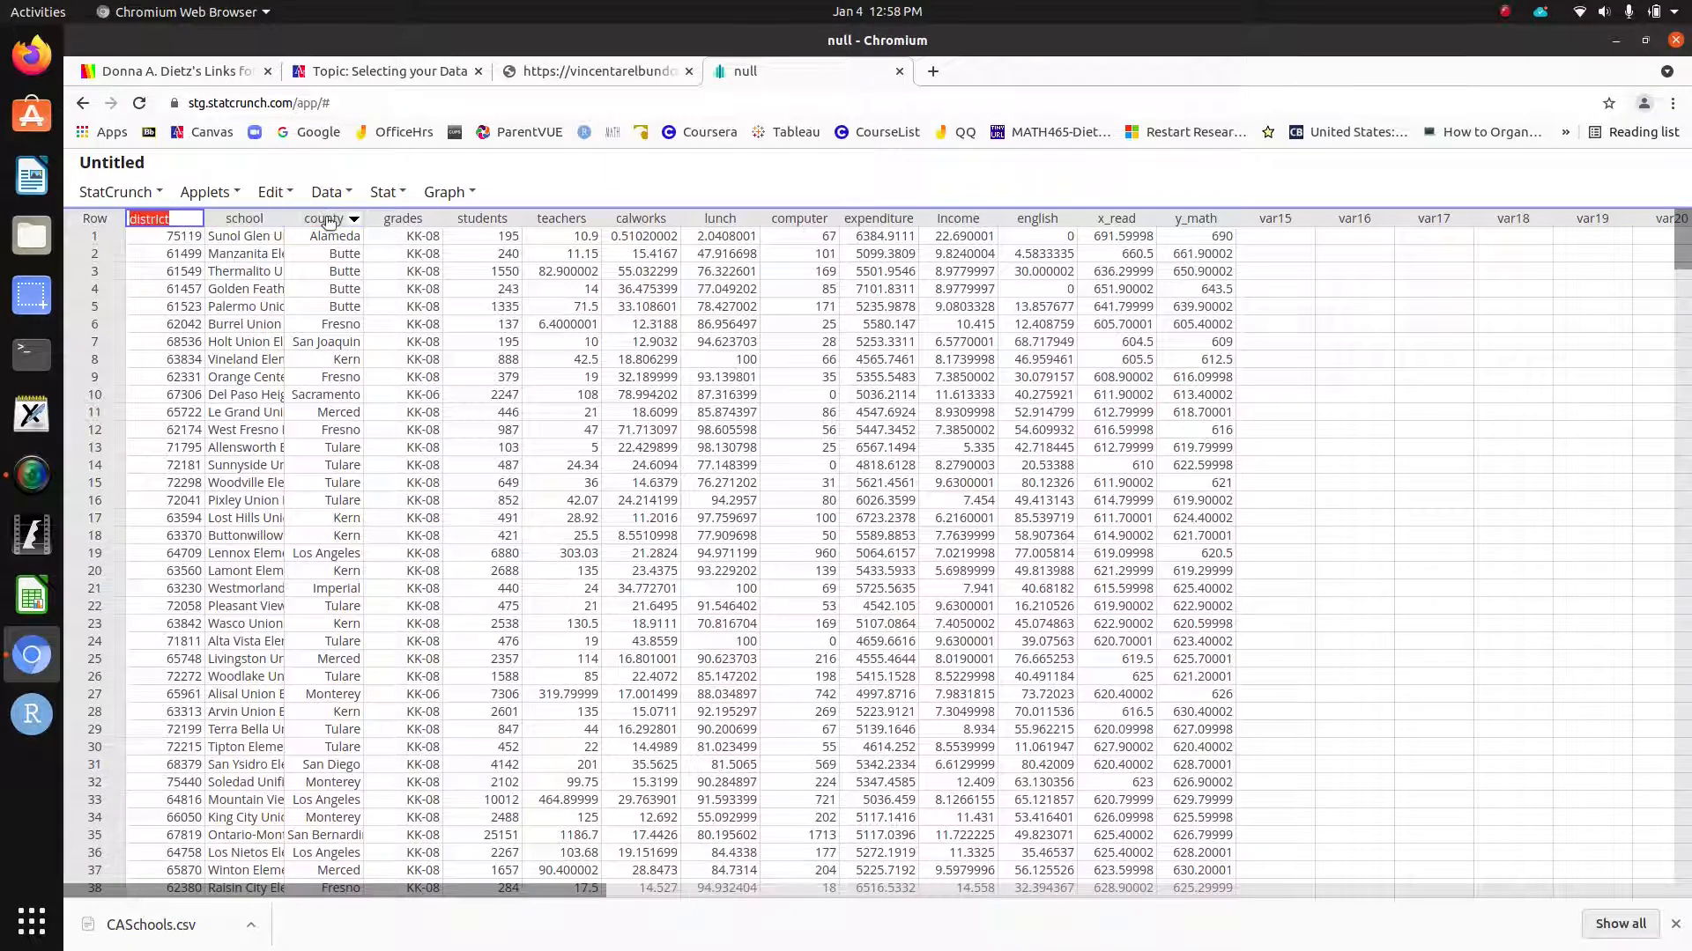
click(327, 219)
text(Group)
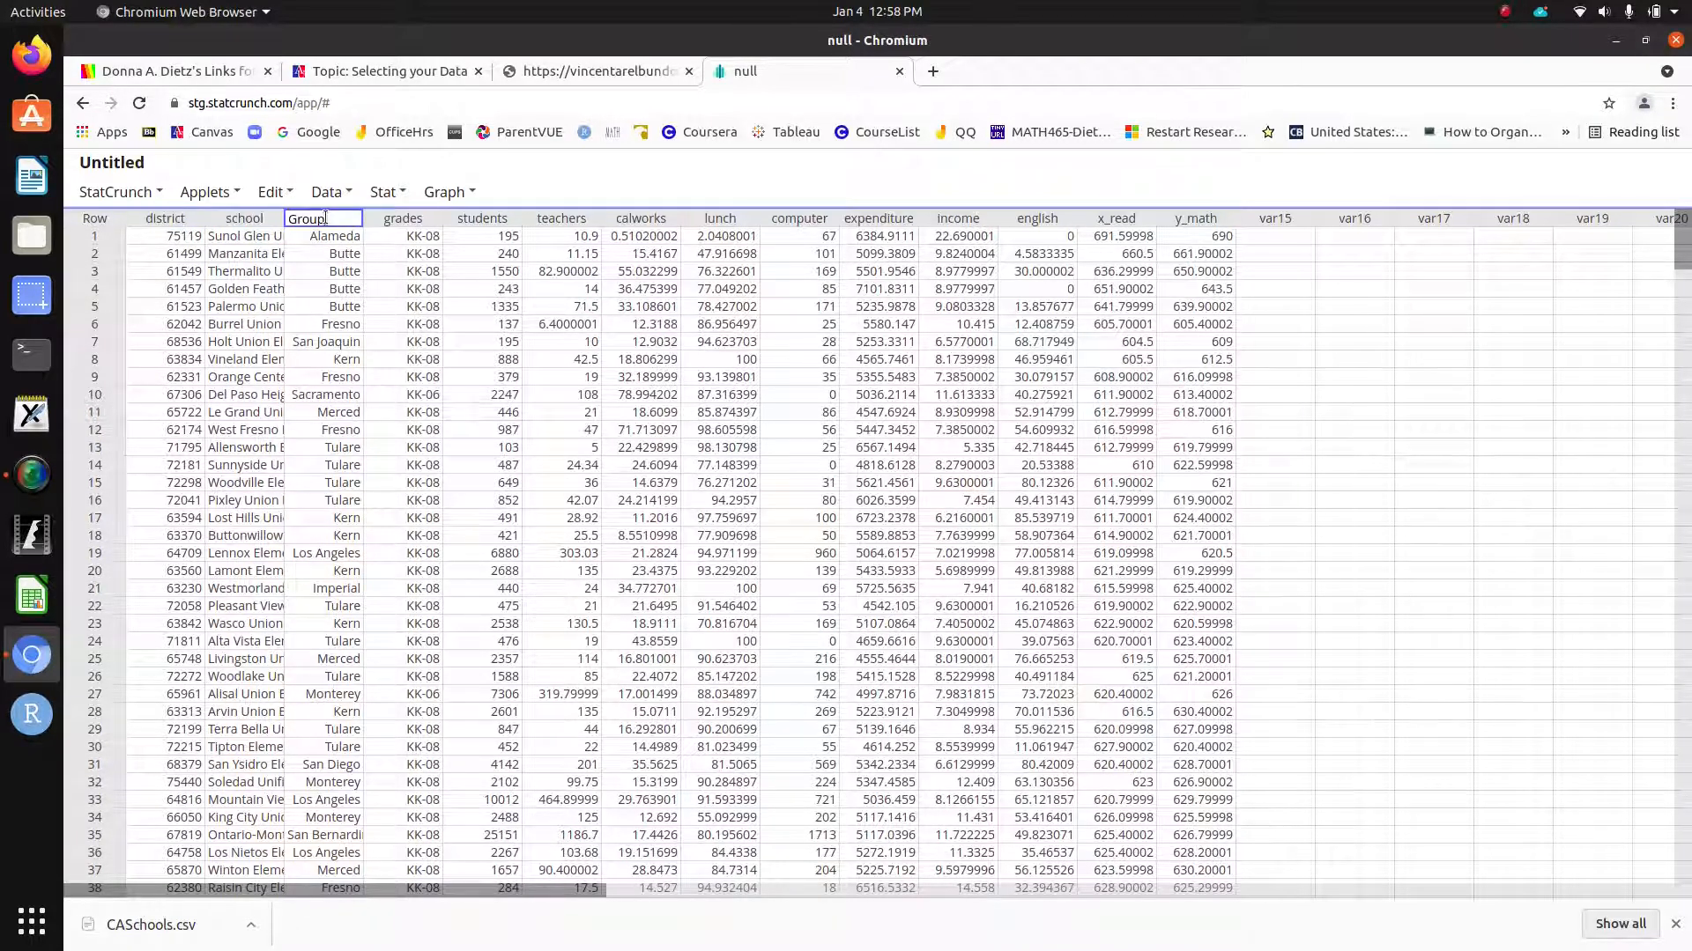
text(_county)
click(1377, 531)
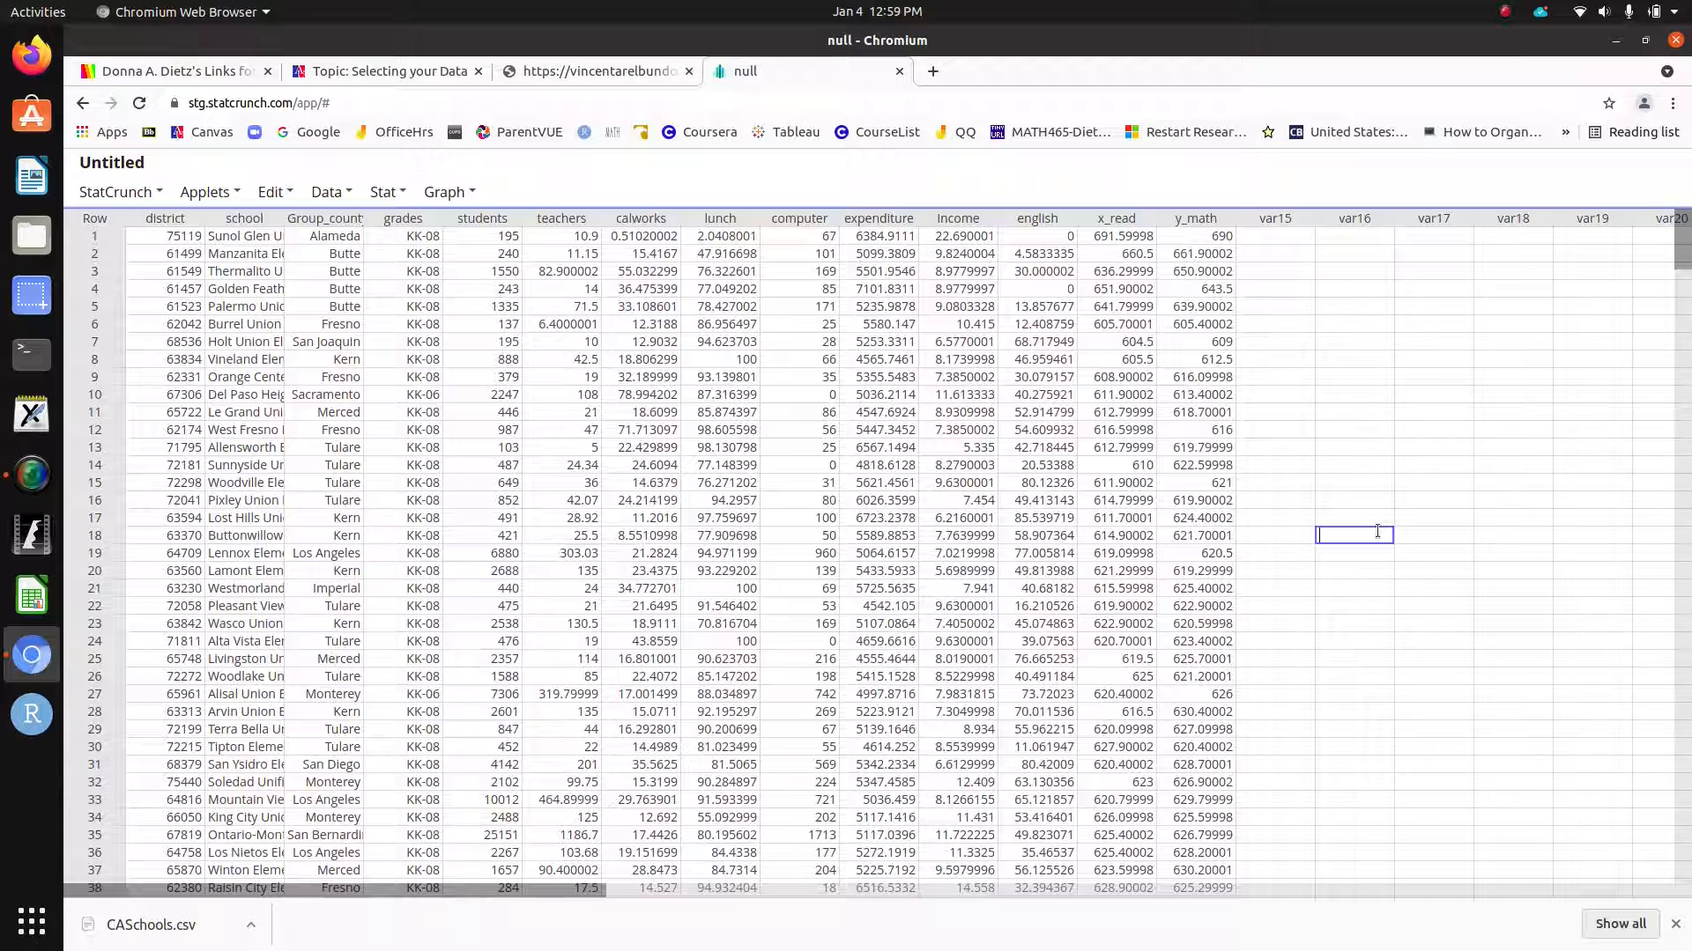
Step: Rename the grades column as c1_grades
click(396, 217)
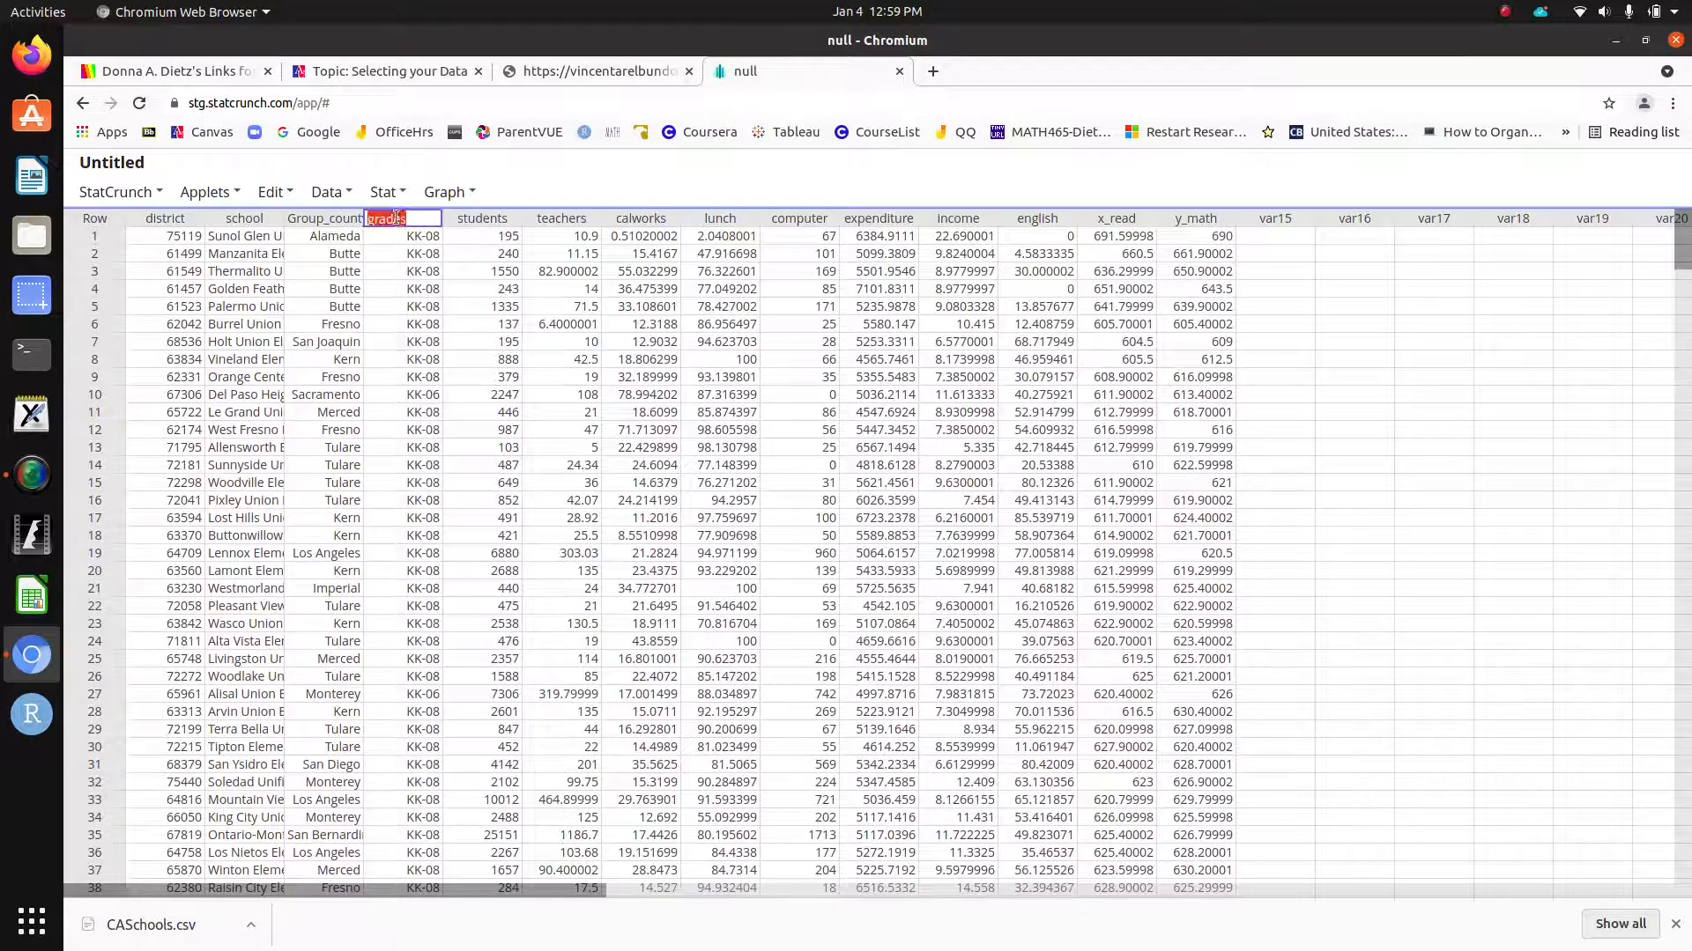
text(c1_grades)
click(1479, 517)
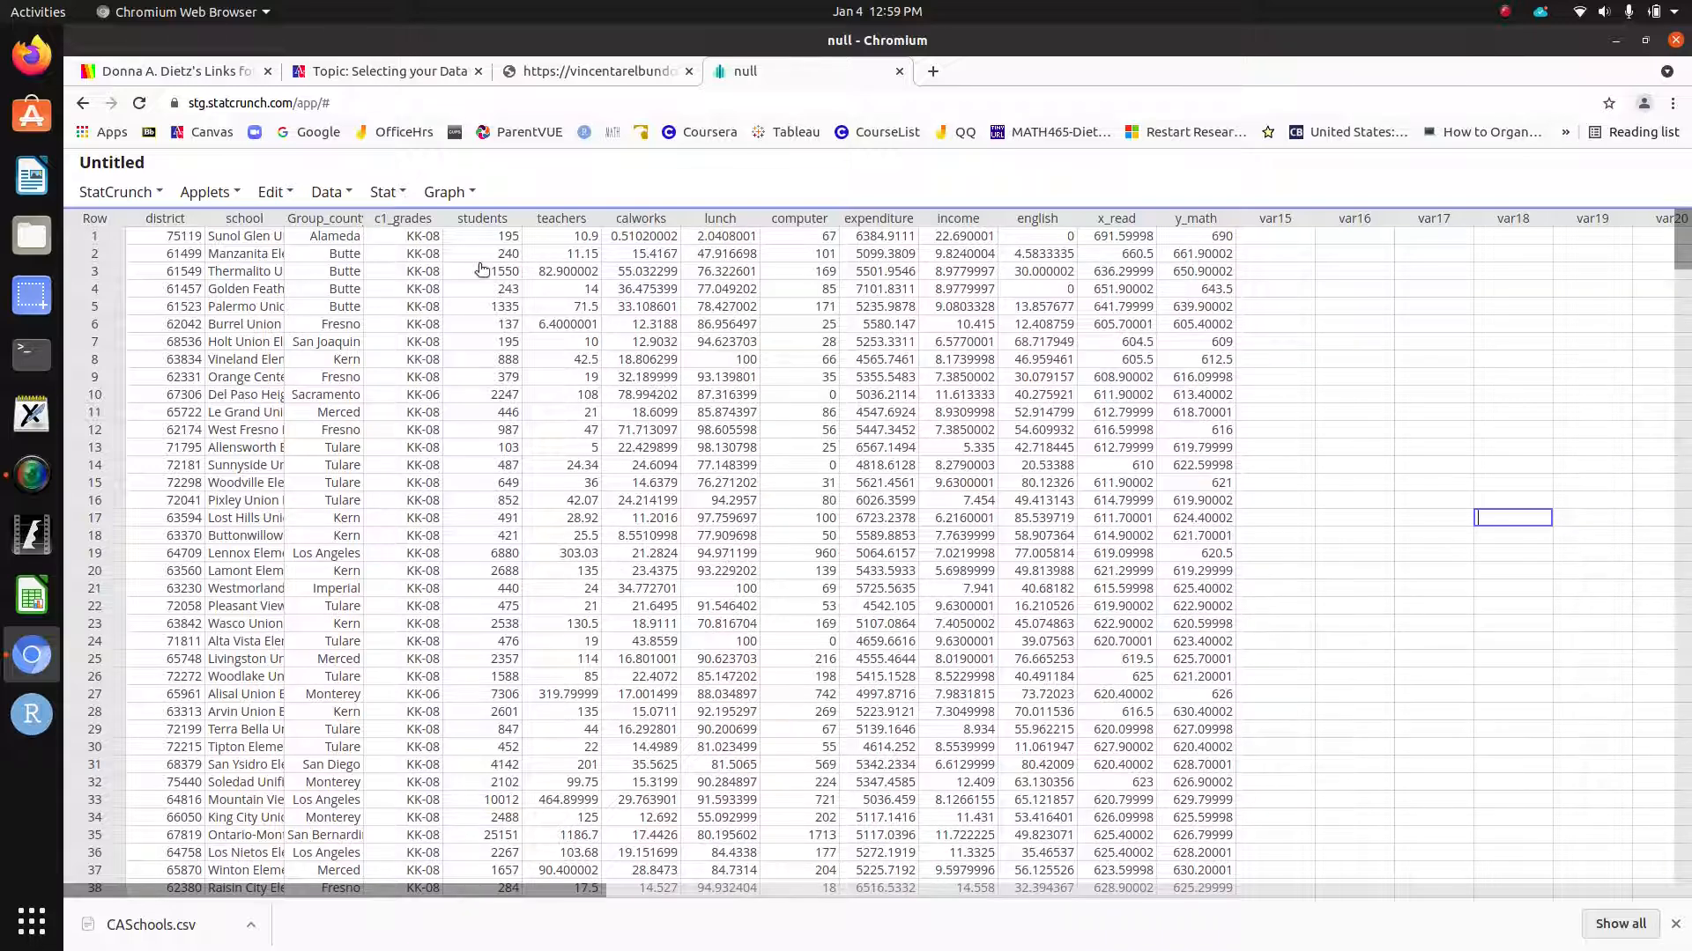
Step: Plot a histogram of the lunch column and select its bars from 80 upward
click(455, 196)
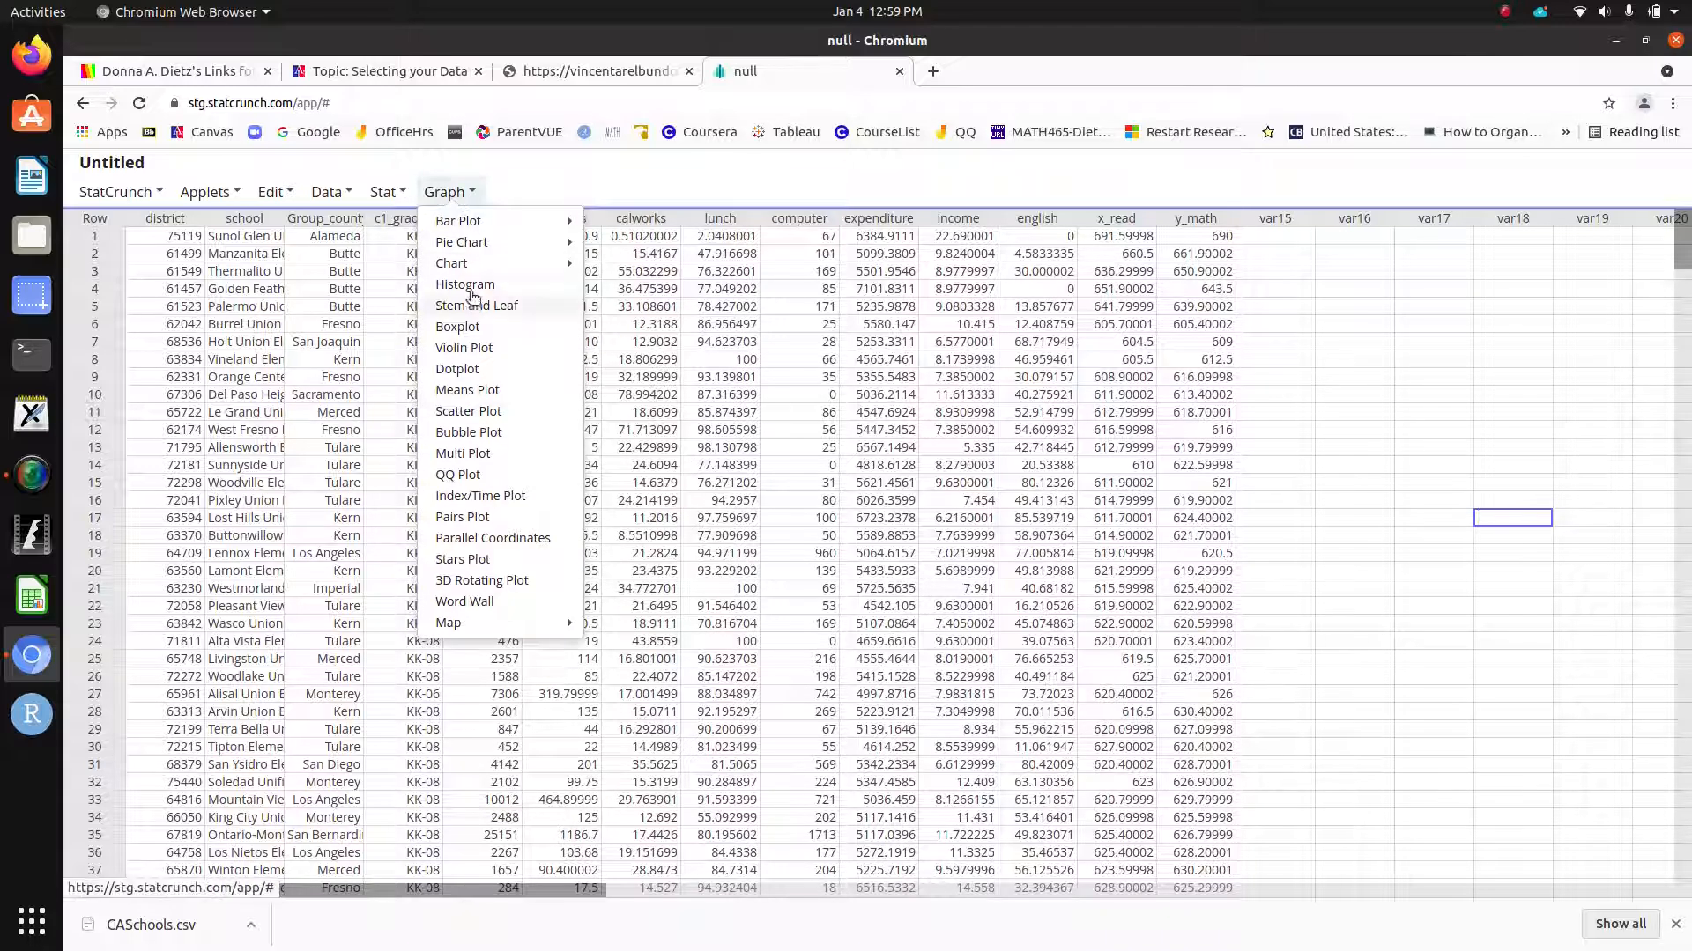
click(467, 286)
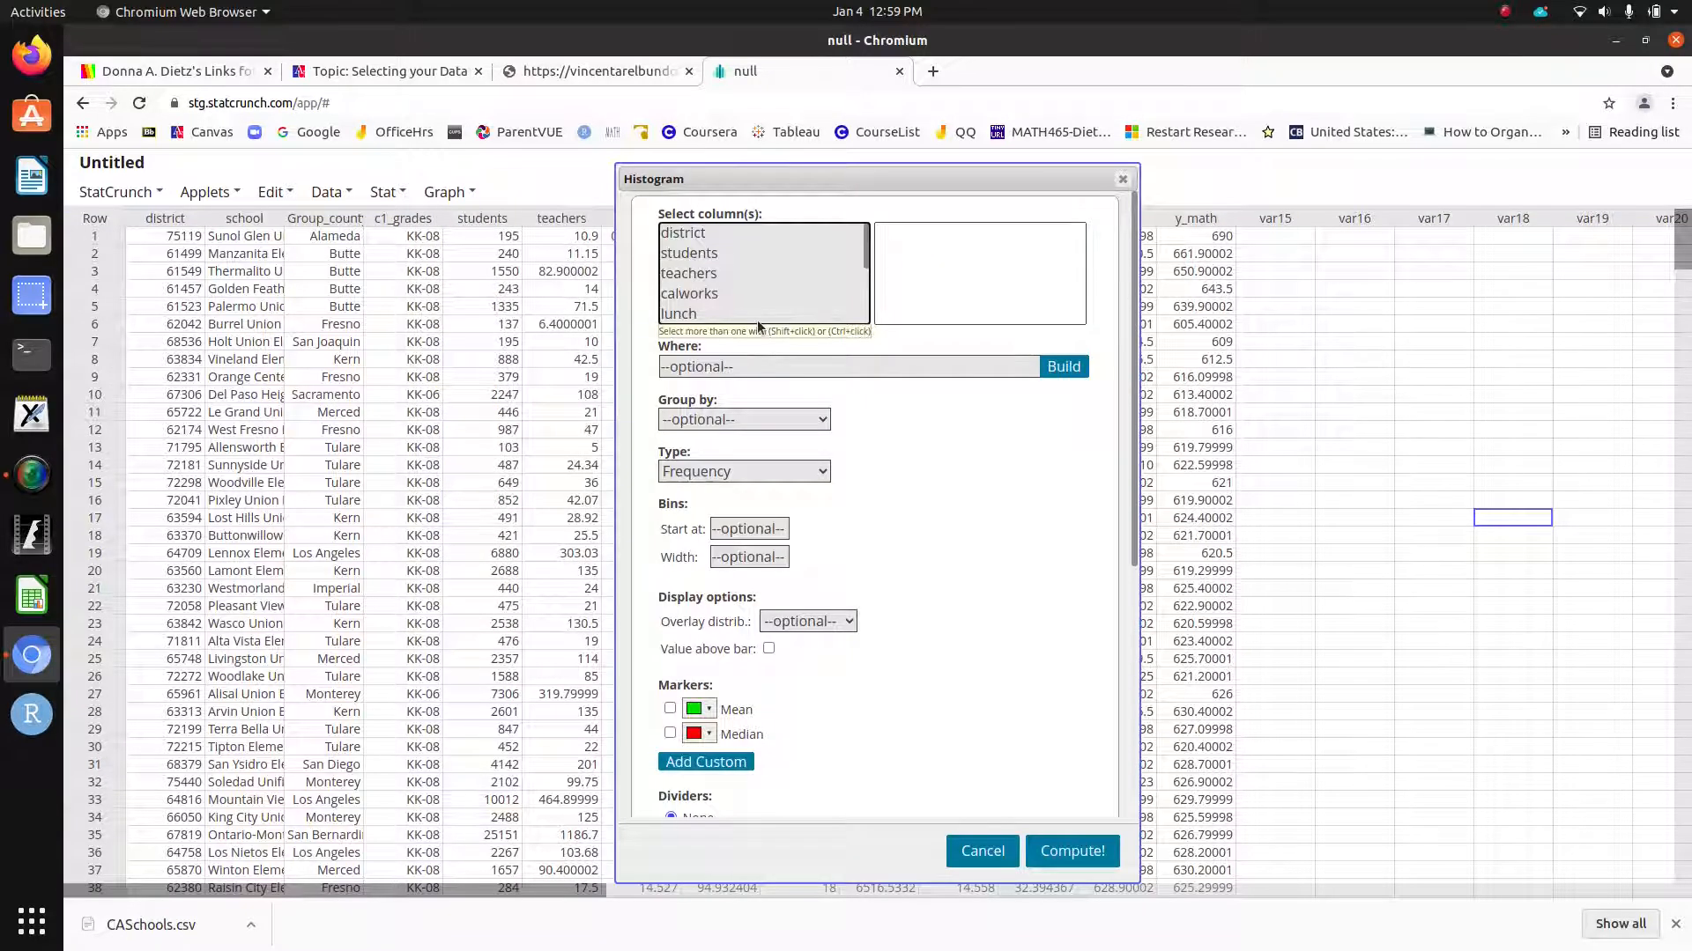
click(681, 316)
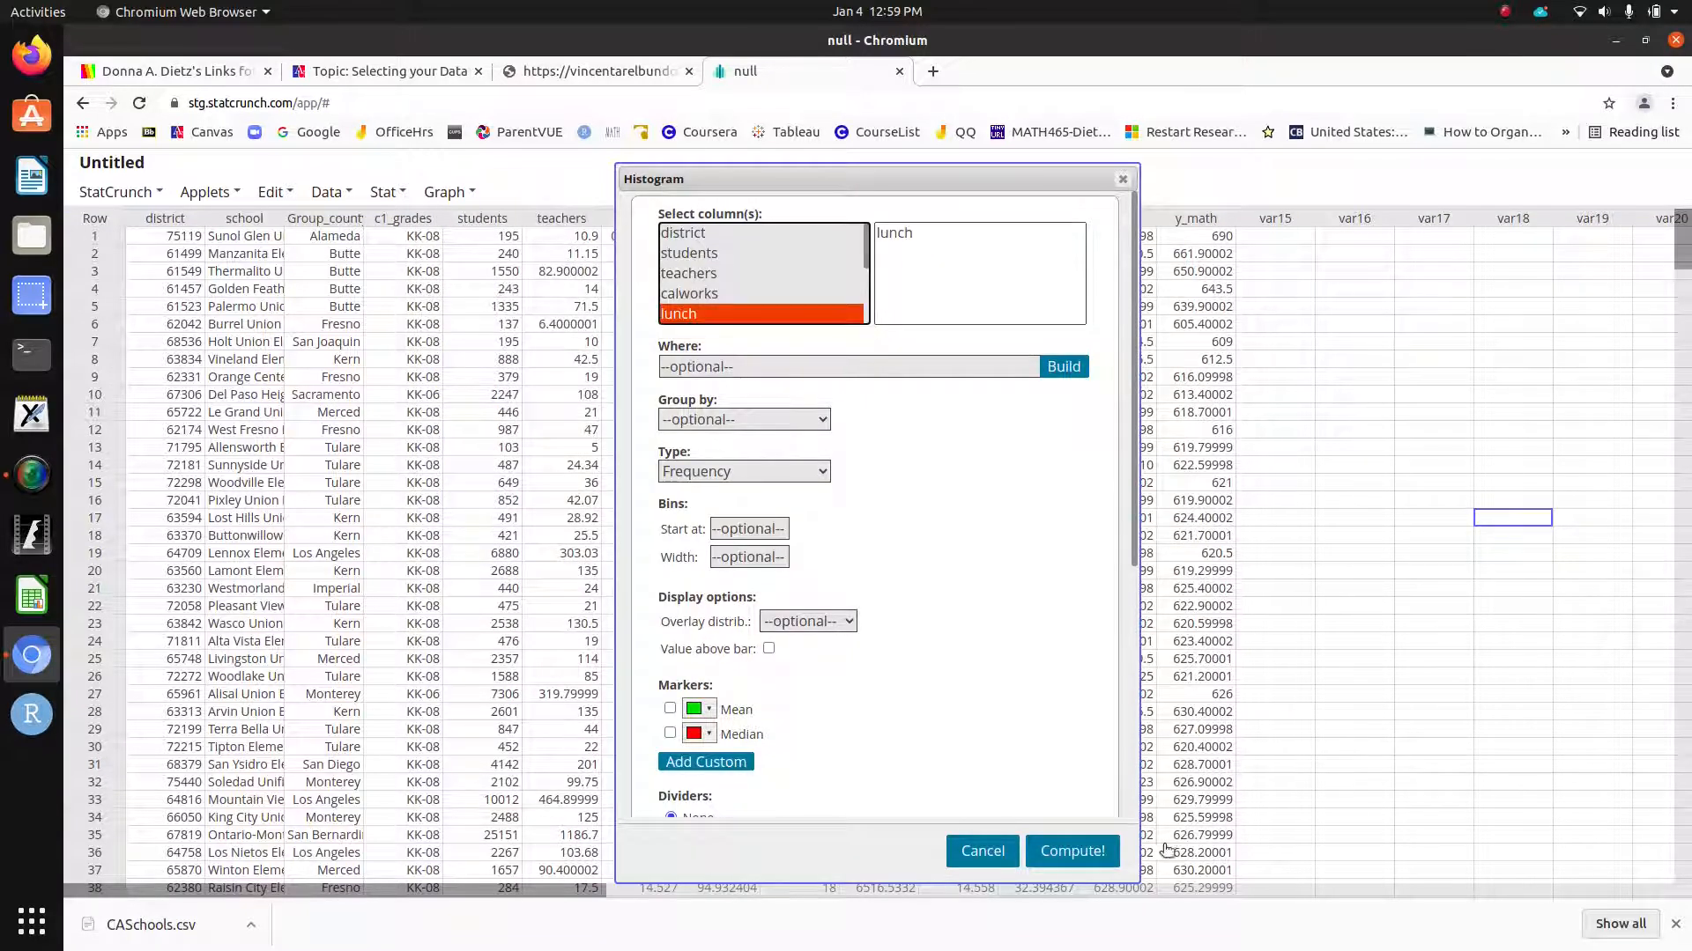
click(1071, 851)
drag(1508, 669, 1603, 721)
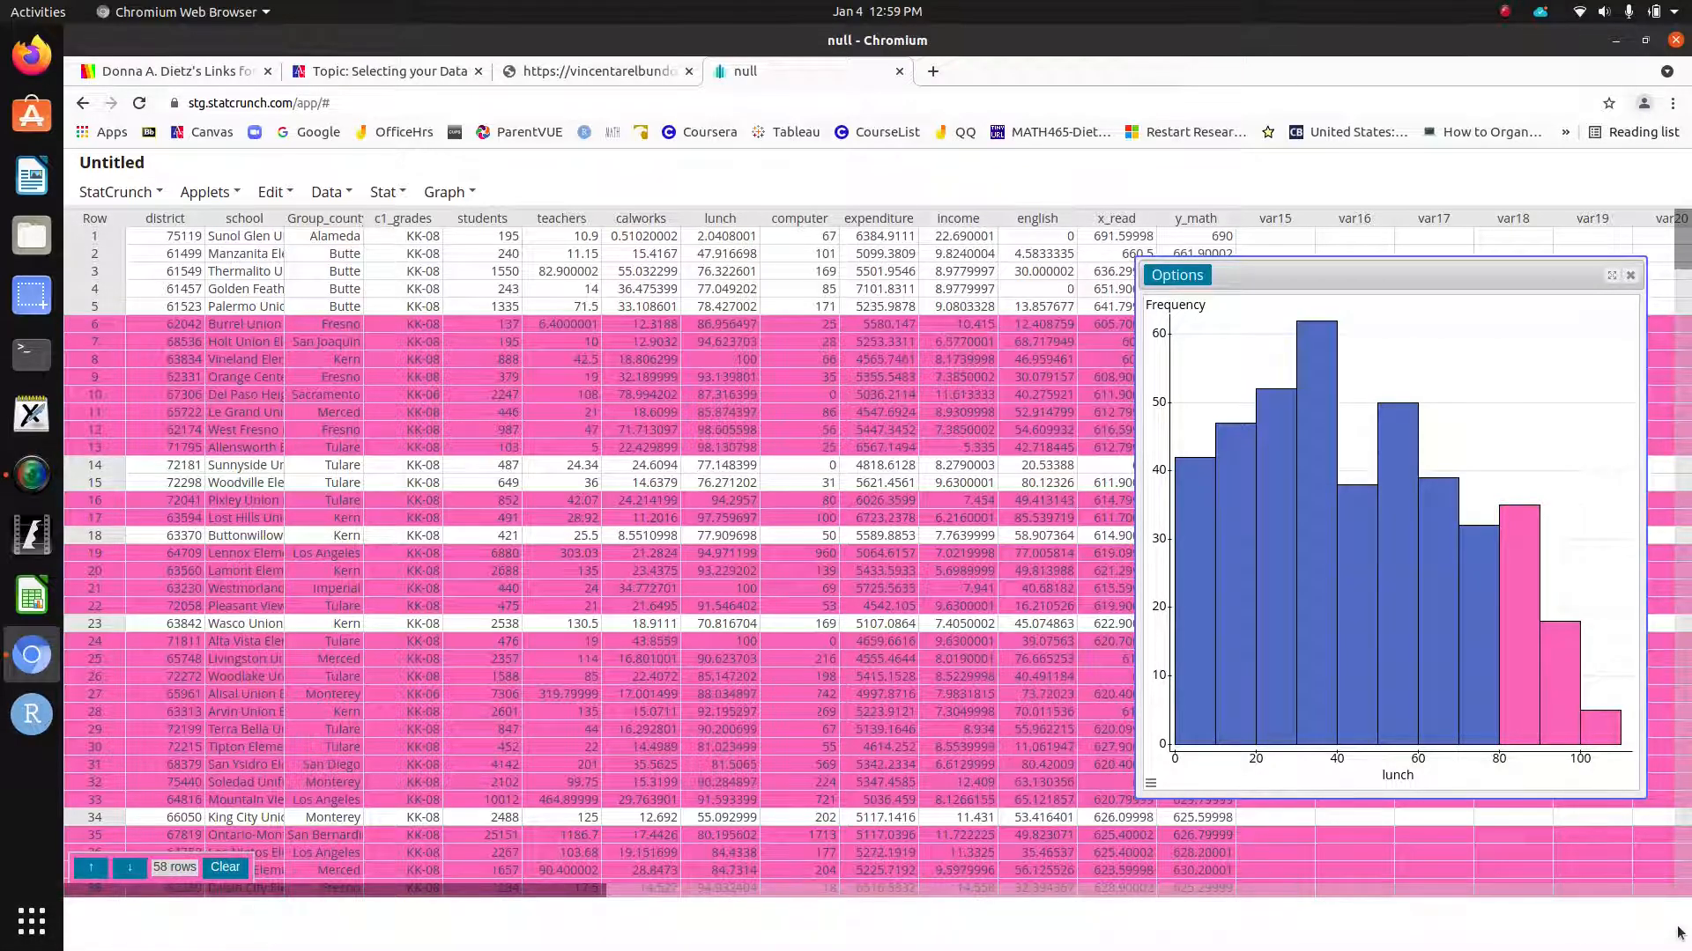
Step: Look over the highlighted rows in the data table, clear the row selection and close the histogram
click(1676, 925)
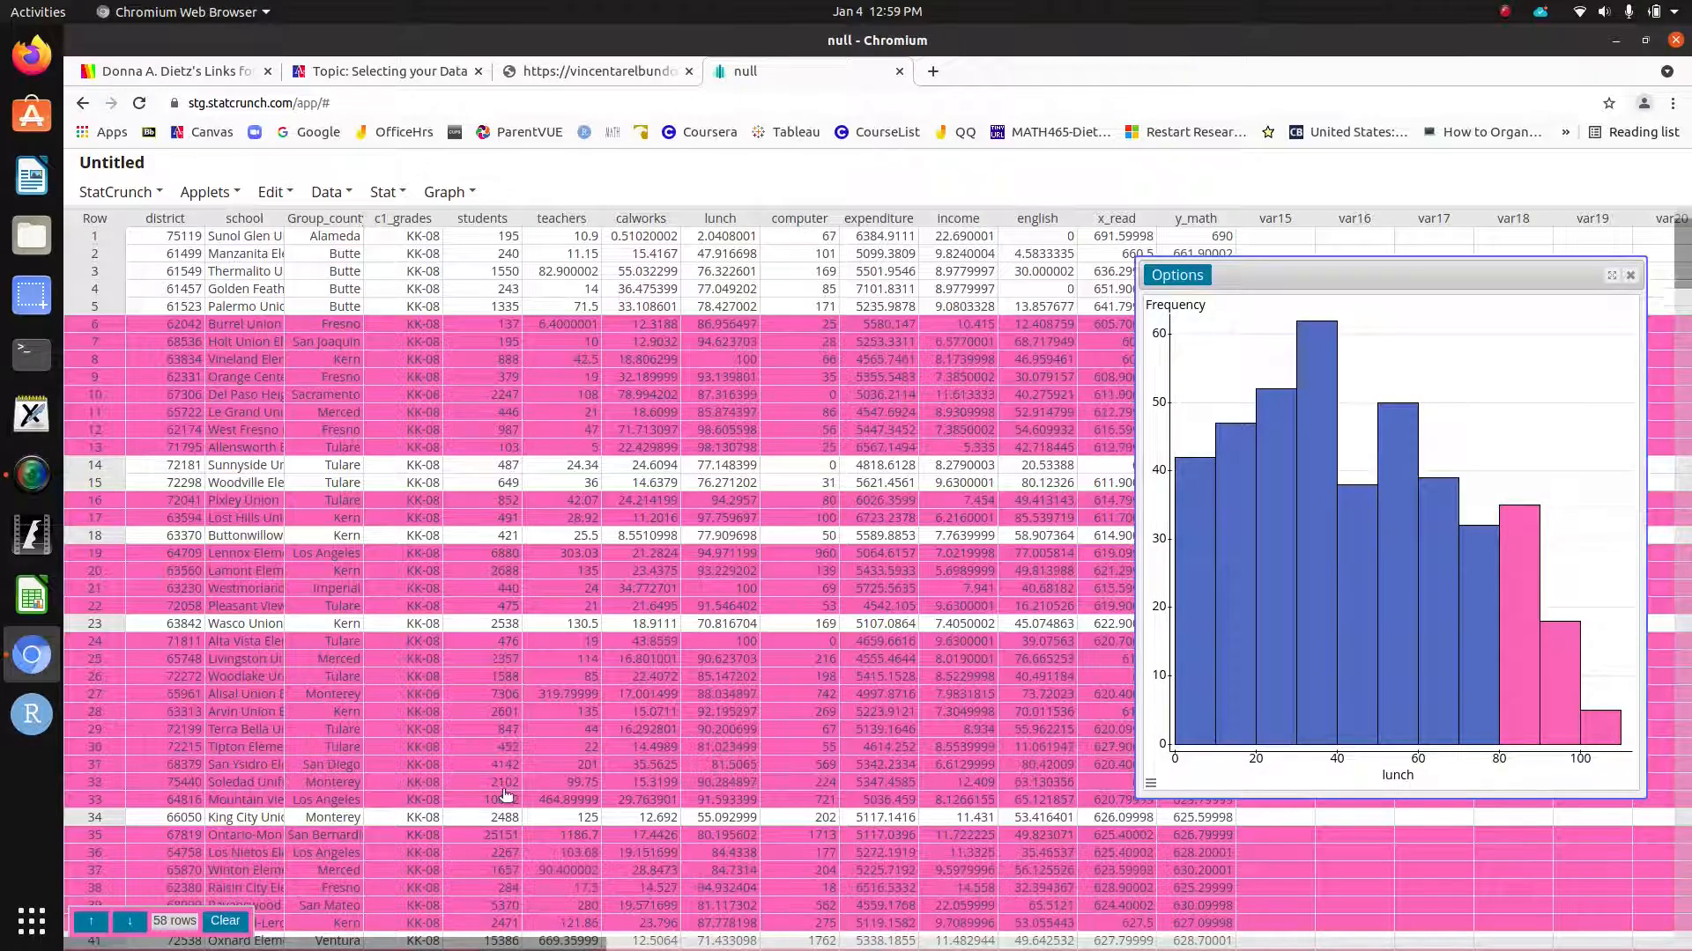
scroll(508, 797, down, 3)
scroll(504, 802, up, 3)
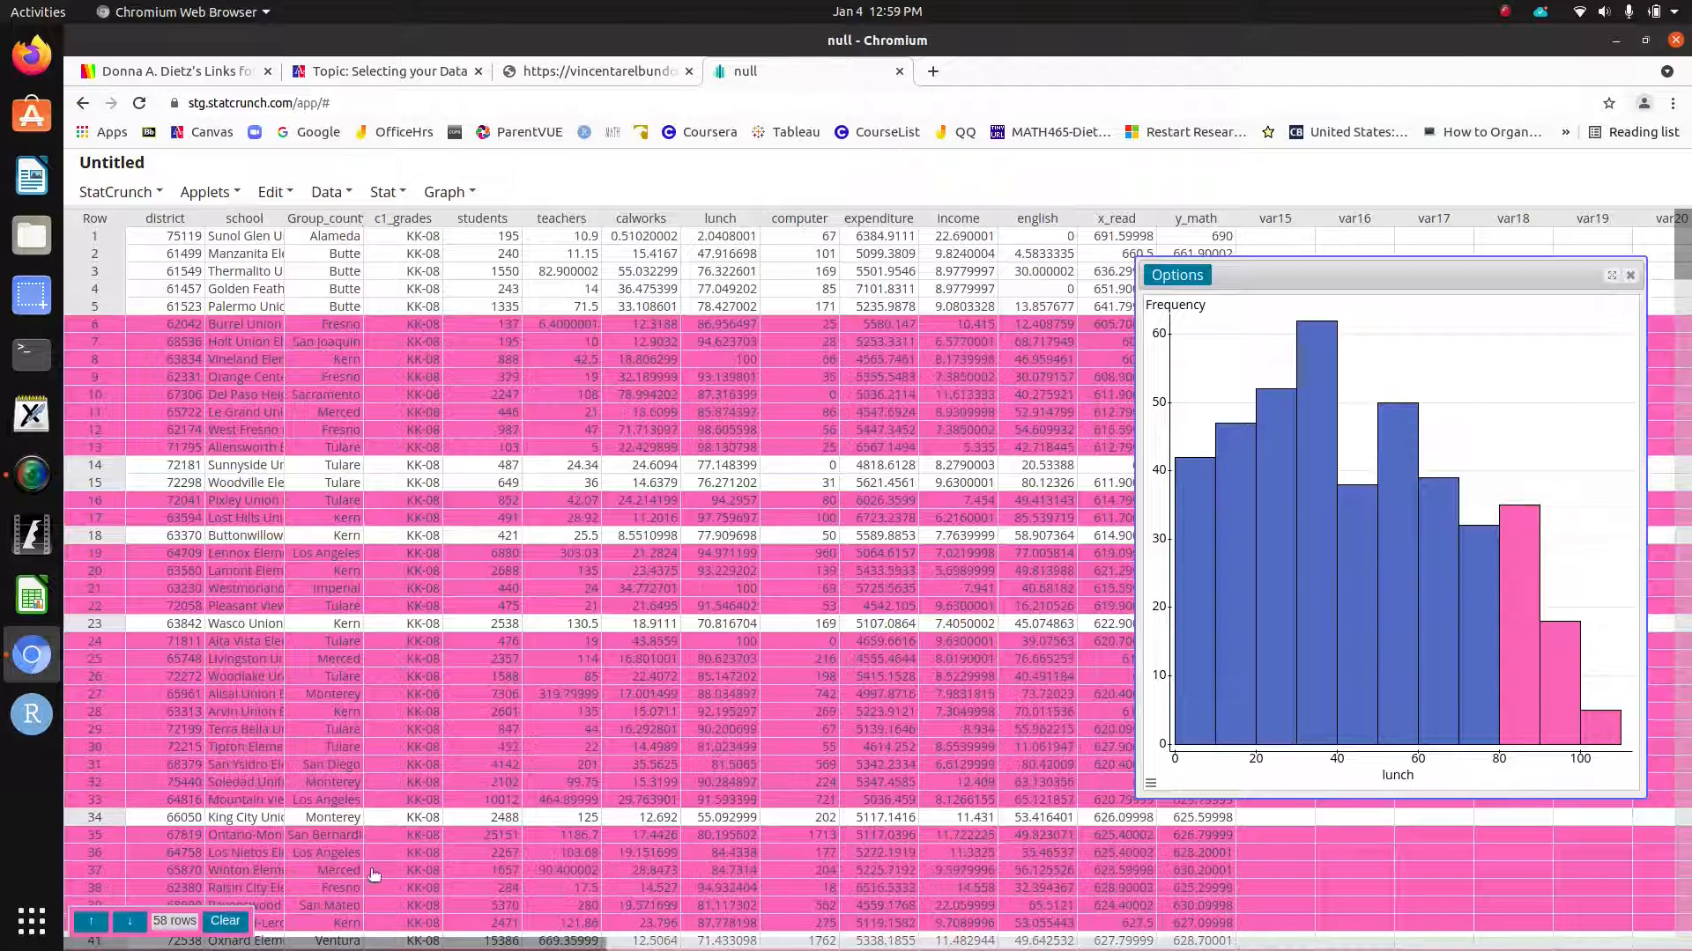
click(225, 922)
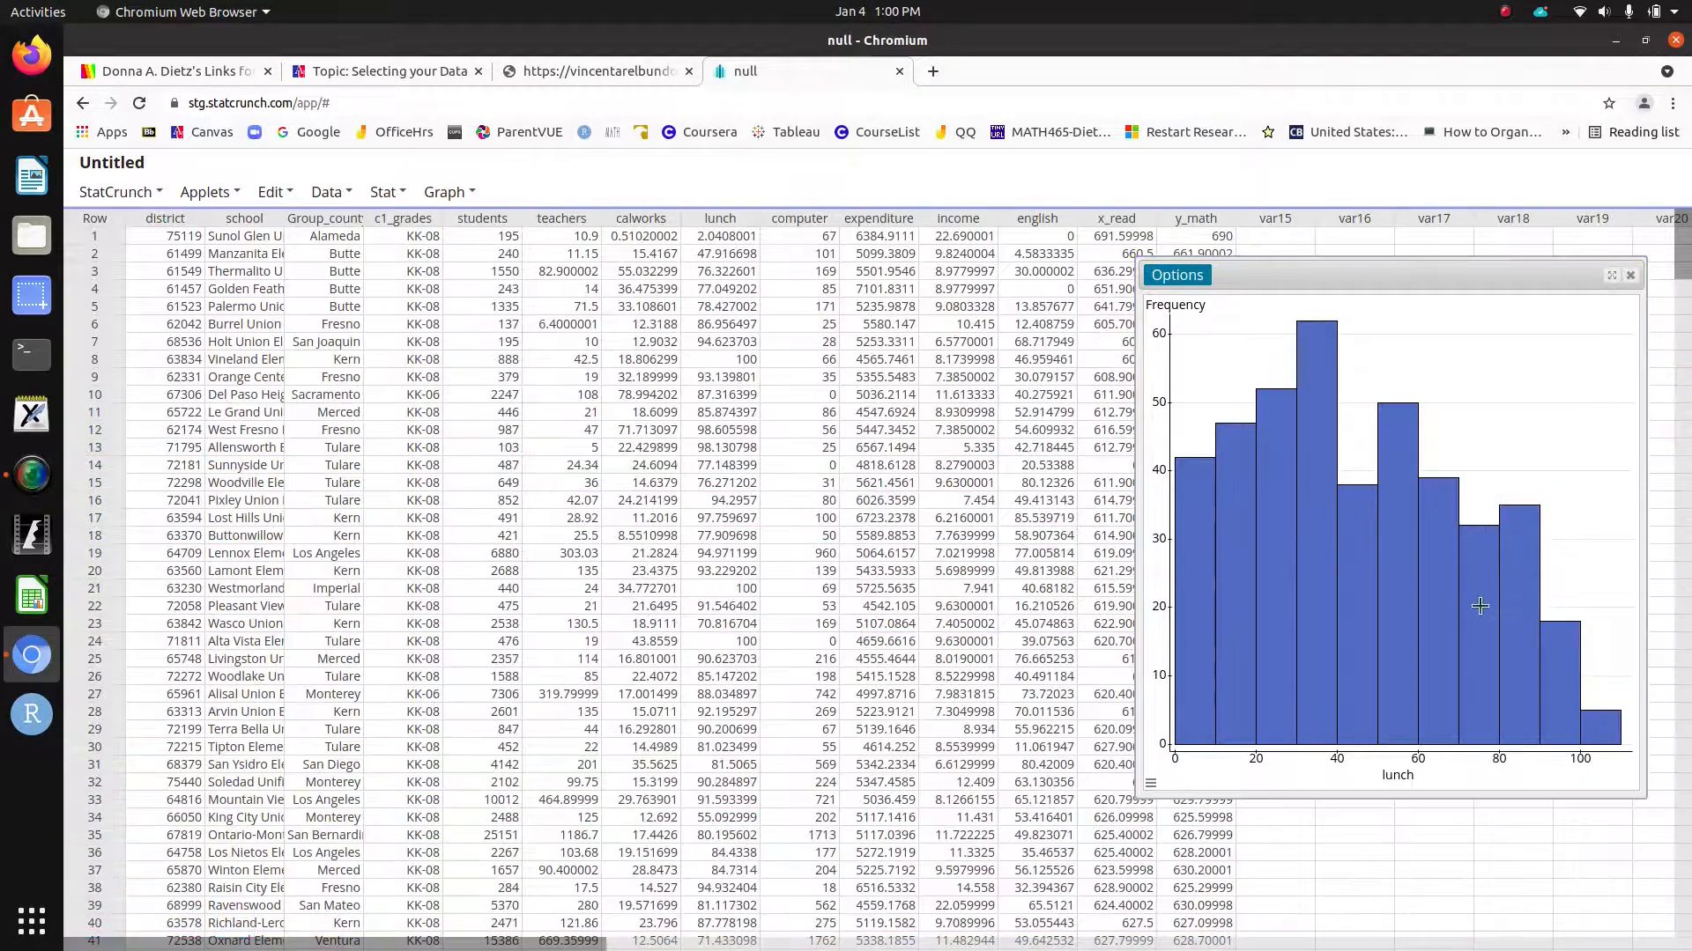
click(1629, 275)
Step: Compute a new column labelled FARMS from the expression lunch >=80
click(326, 192)
click(519, 314)
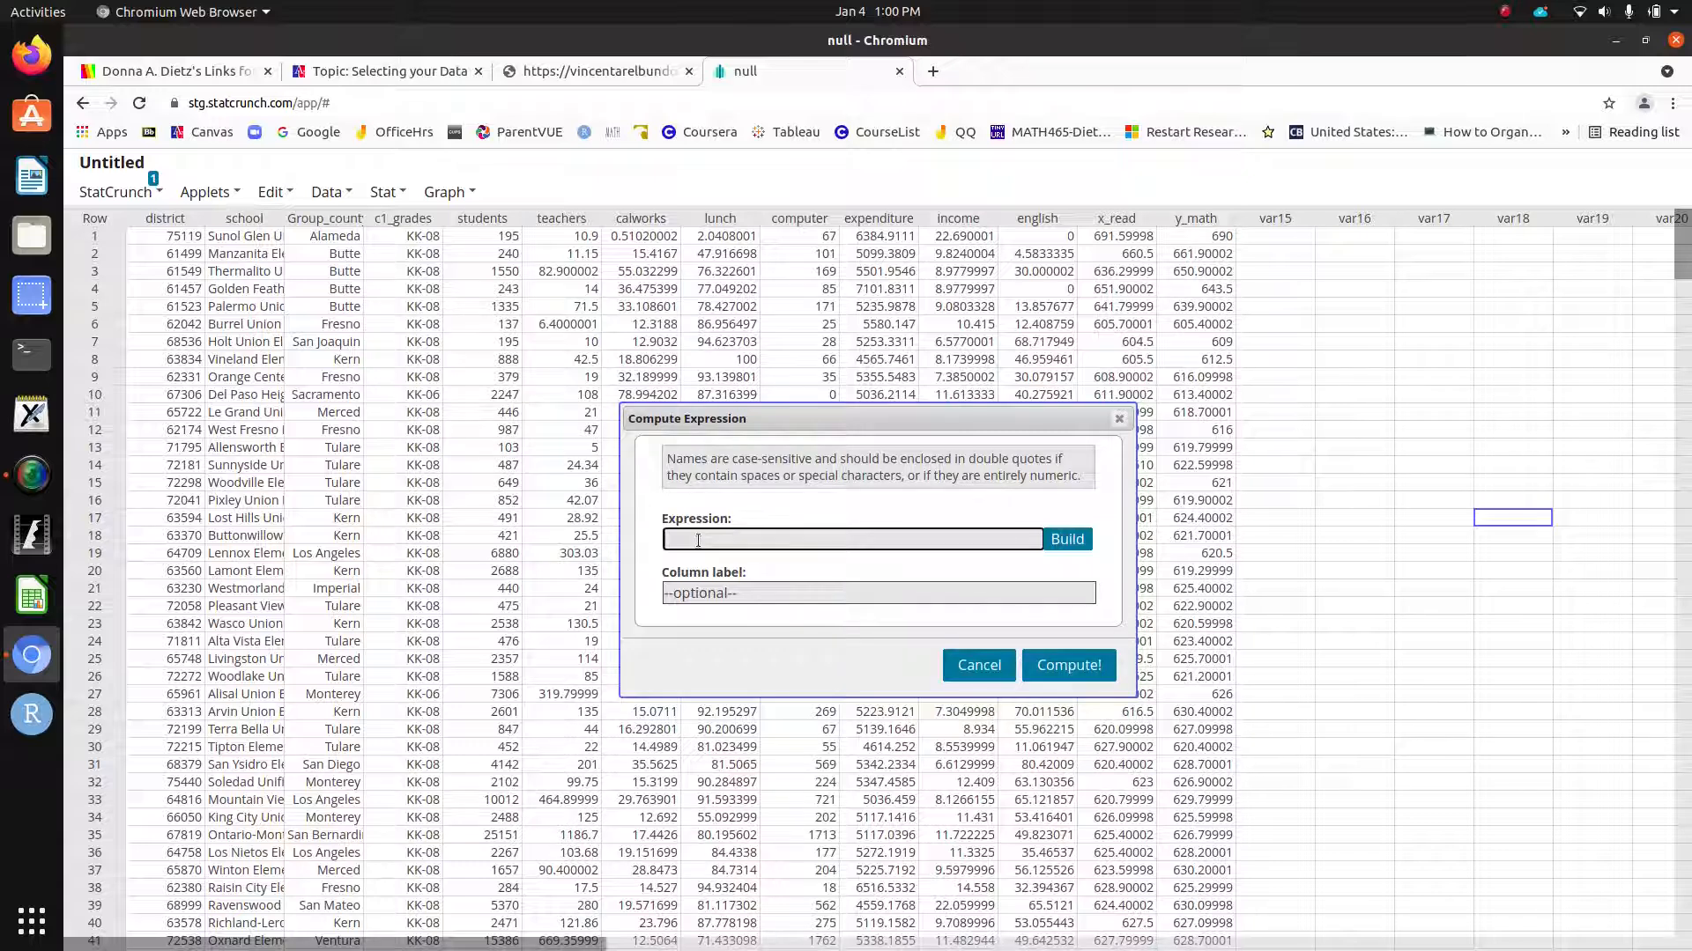
text(lunch)
text( >-)
text(=8)
text(0)
click(722, 592)
text(FR)
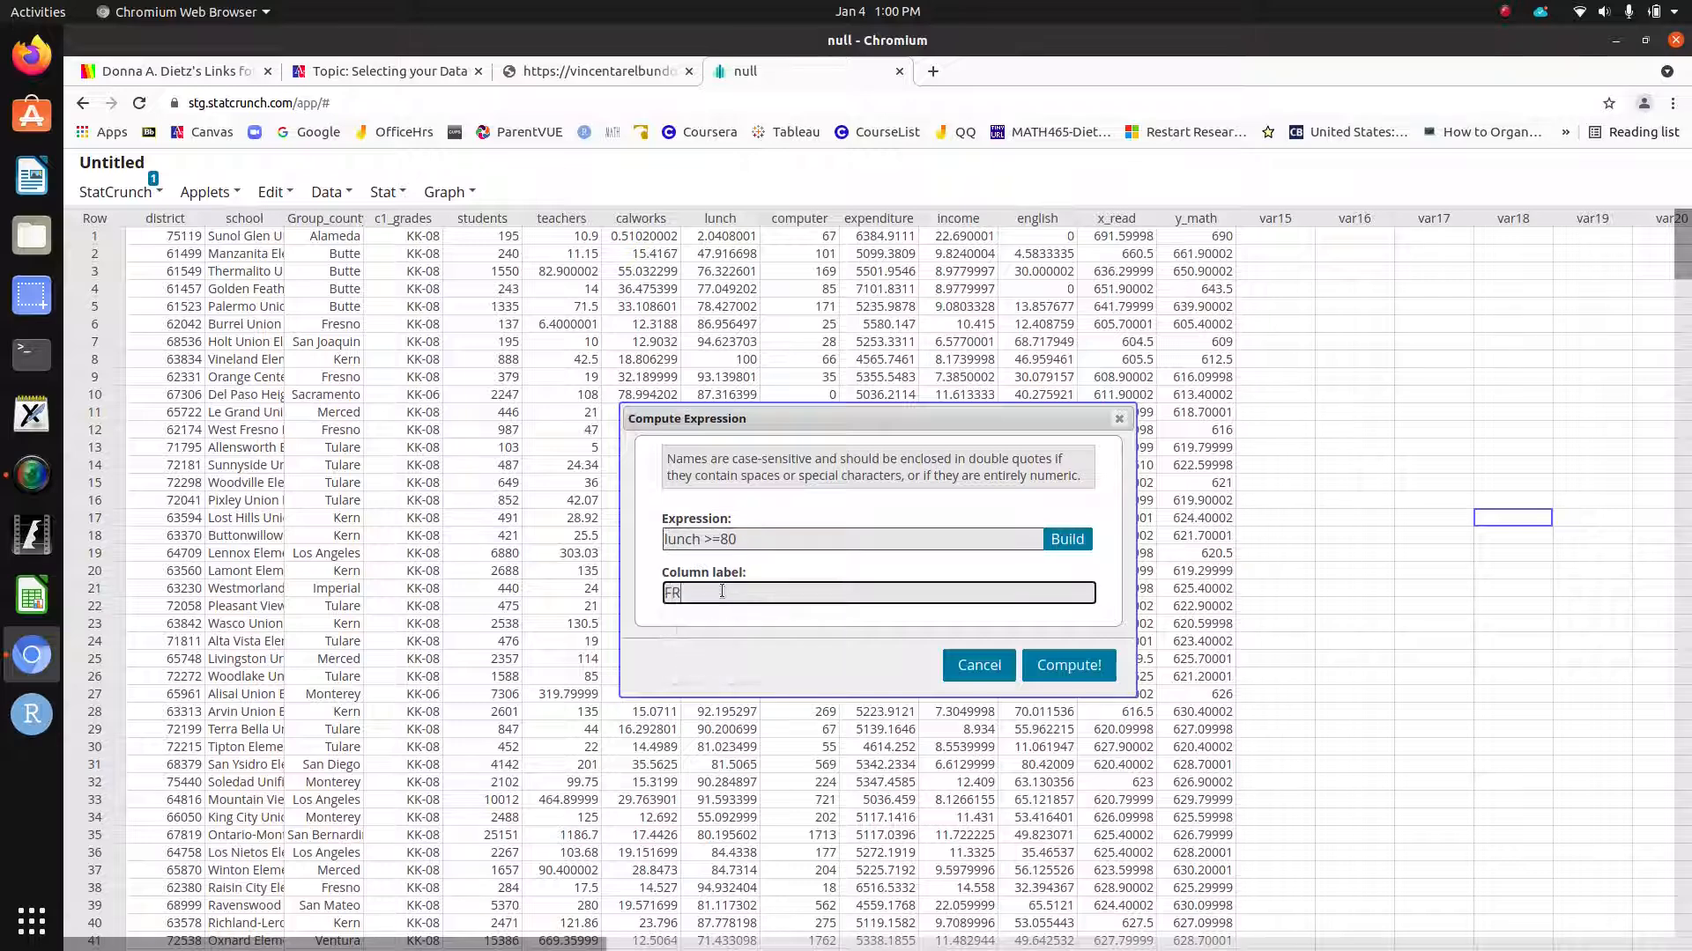
key(BackSpace)
text(ARMS)
click(1067, 666)
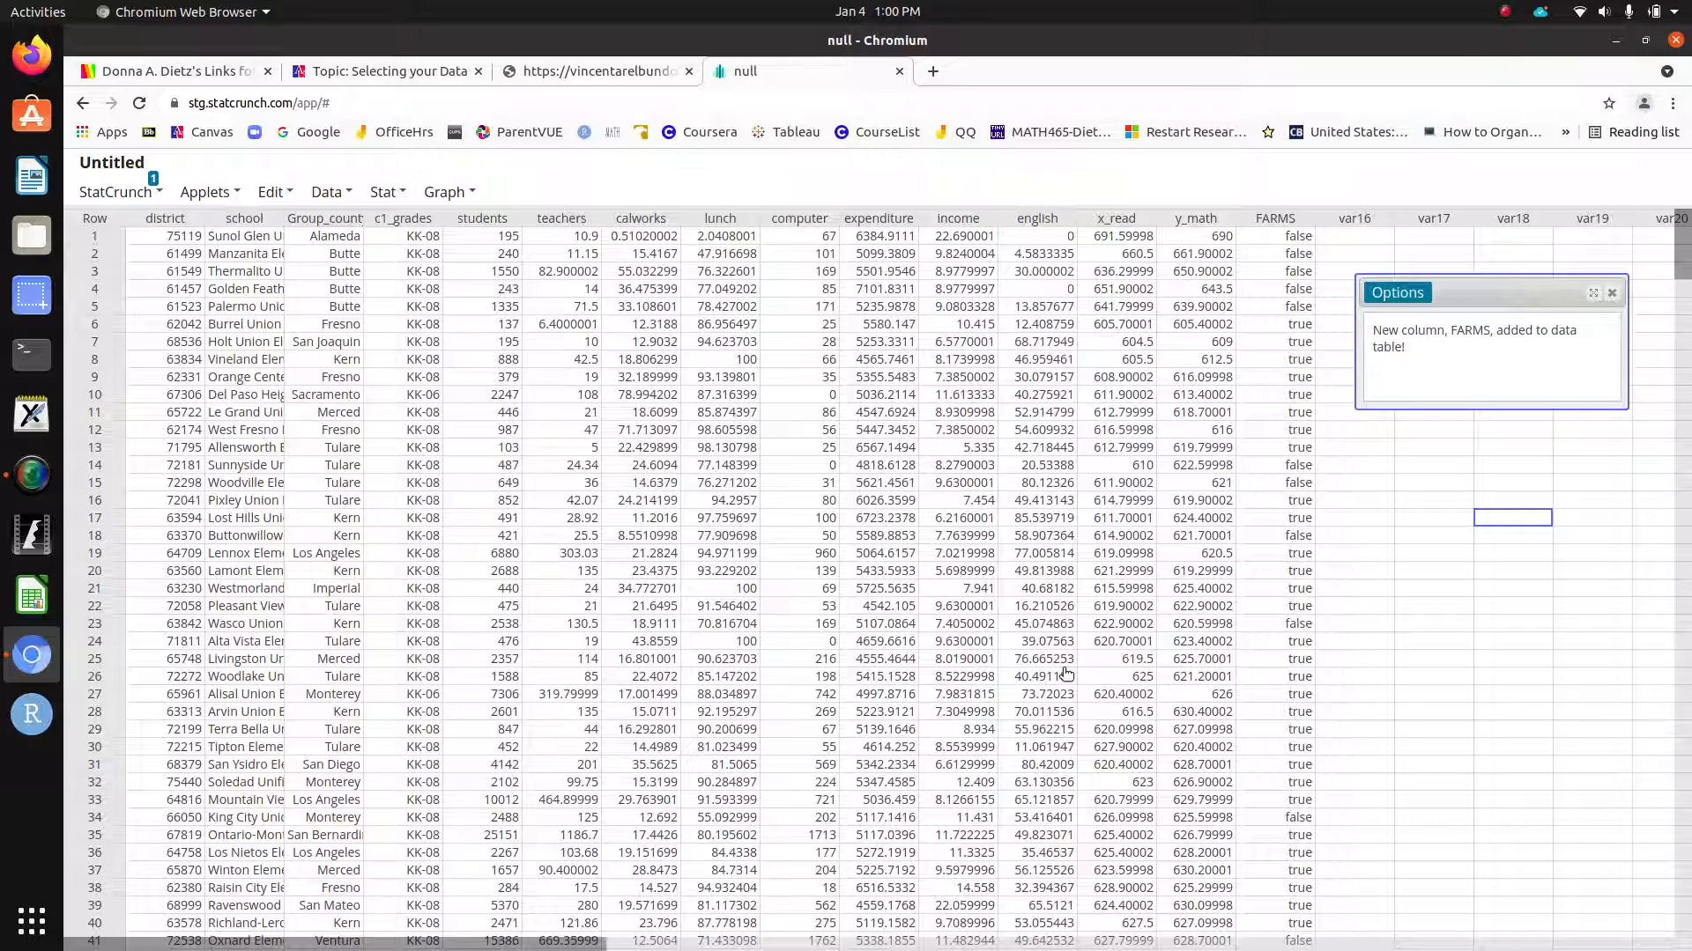
Step: Rename the FARMS column as c2_FARMS
click(1283, 216)
text(c2)
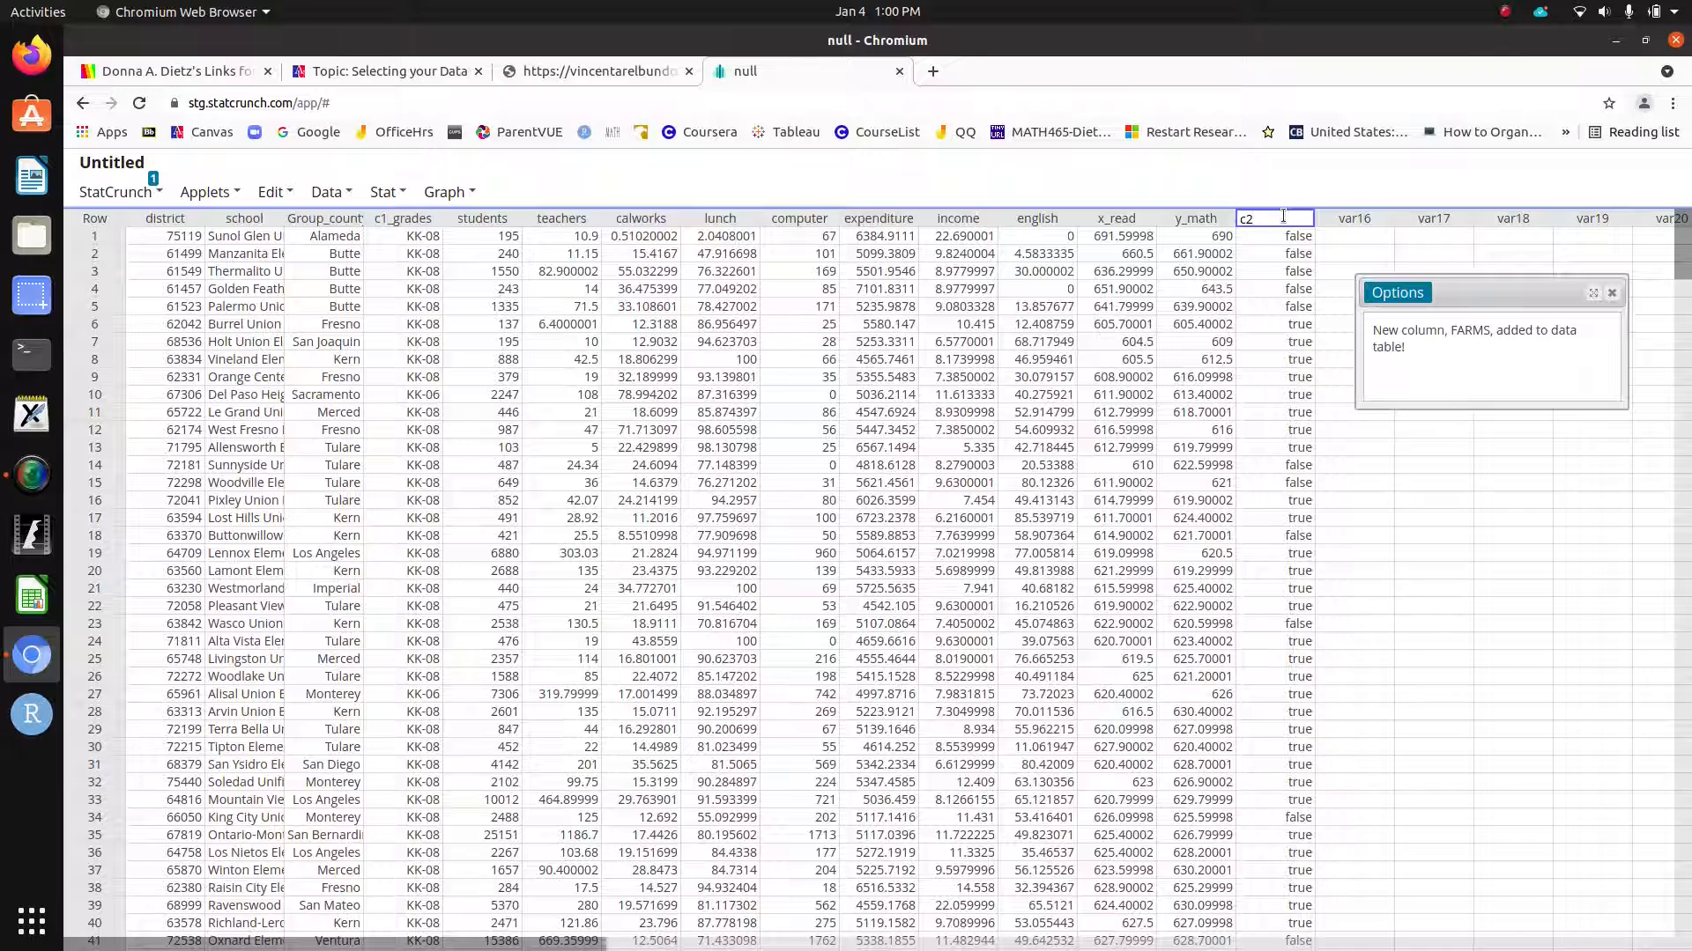
text(_FARMS)
click(1443, 527)
click(385, 194)
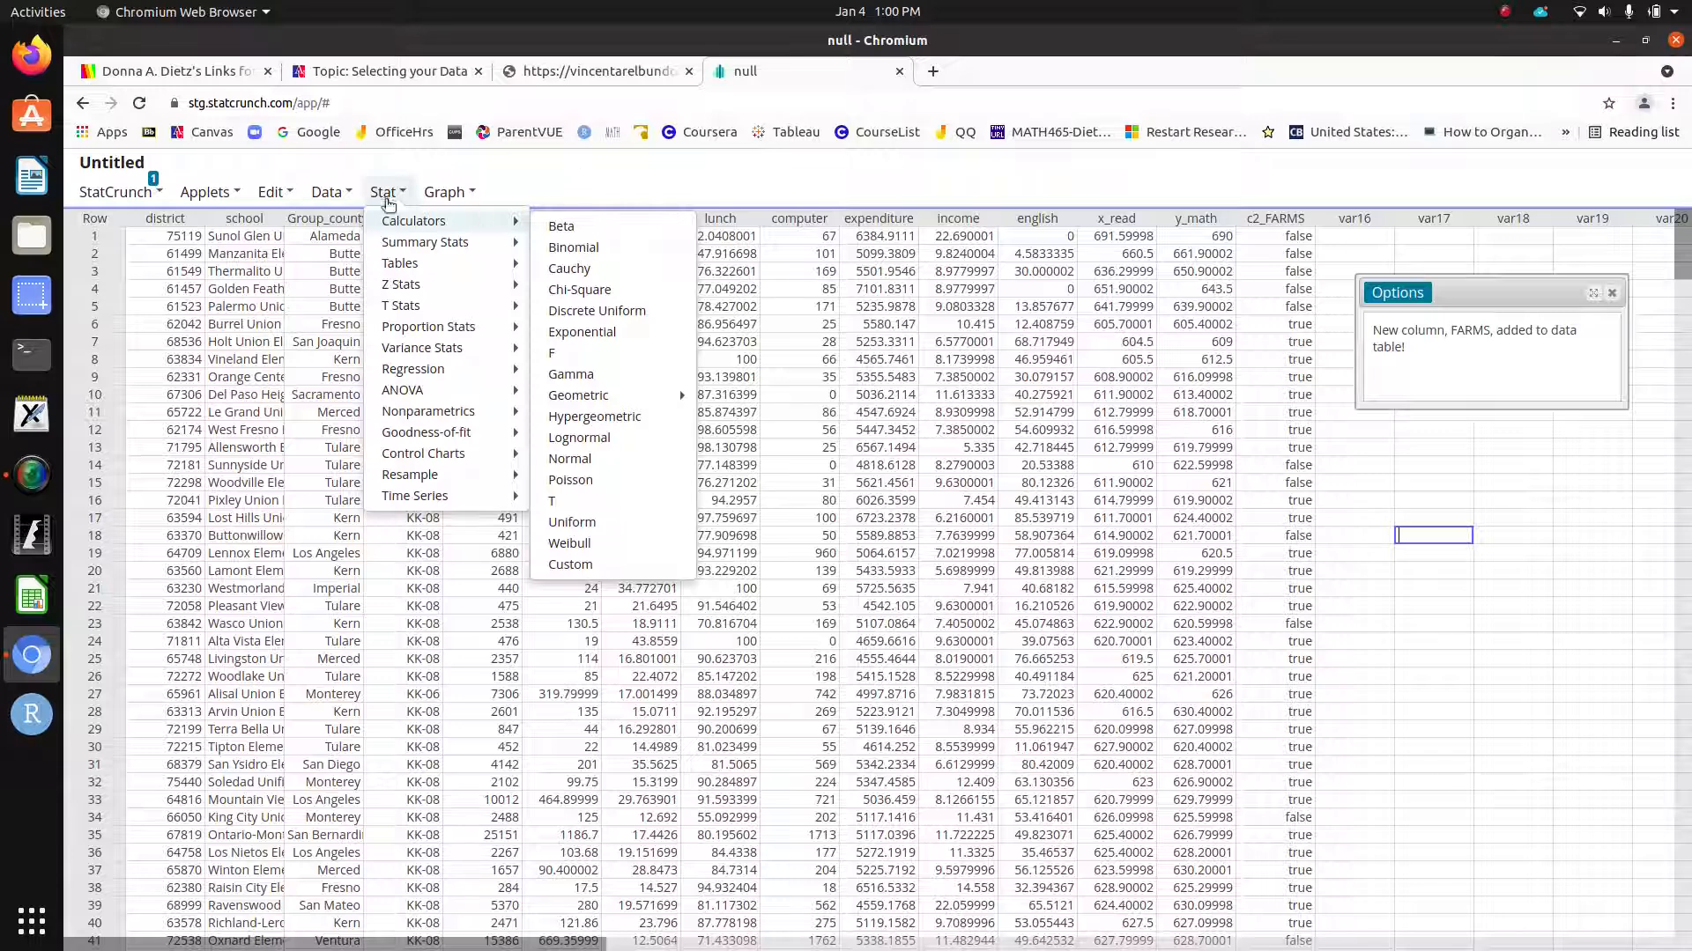
click(627, 188)
Step: Rename the c1_grades column as t_grades
click(373, 222)
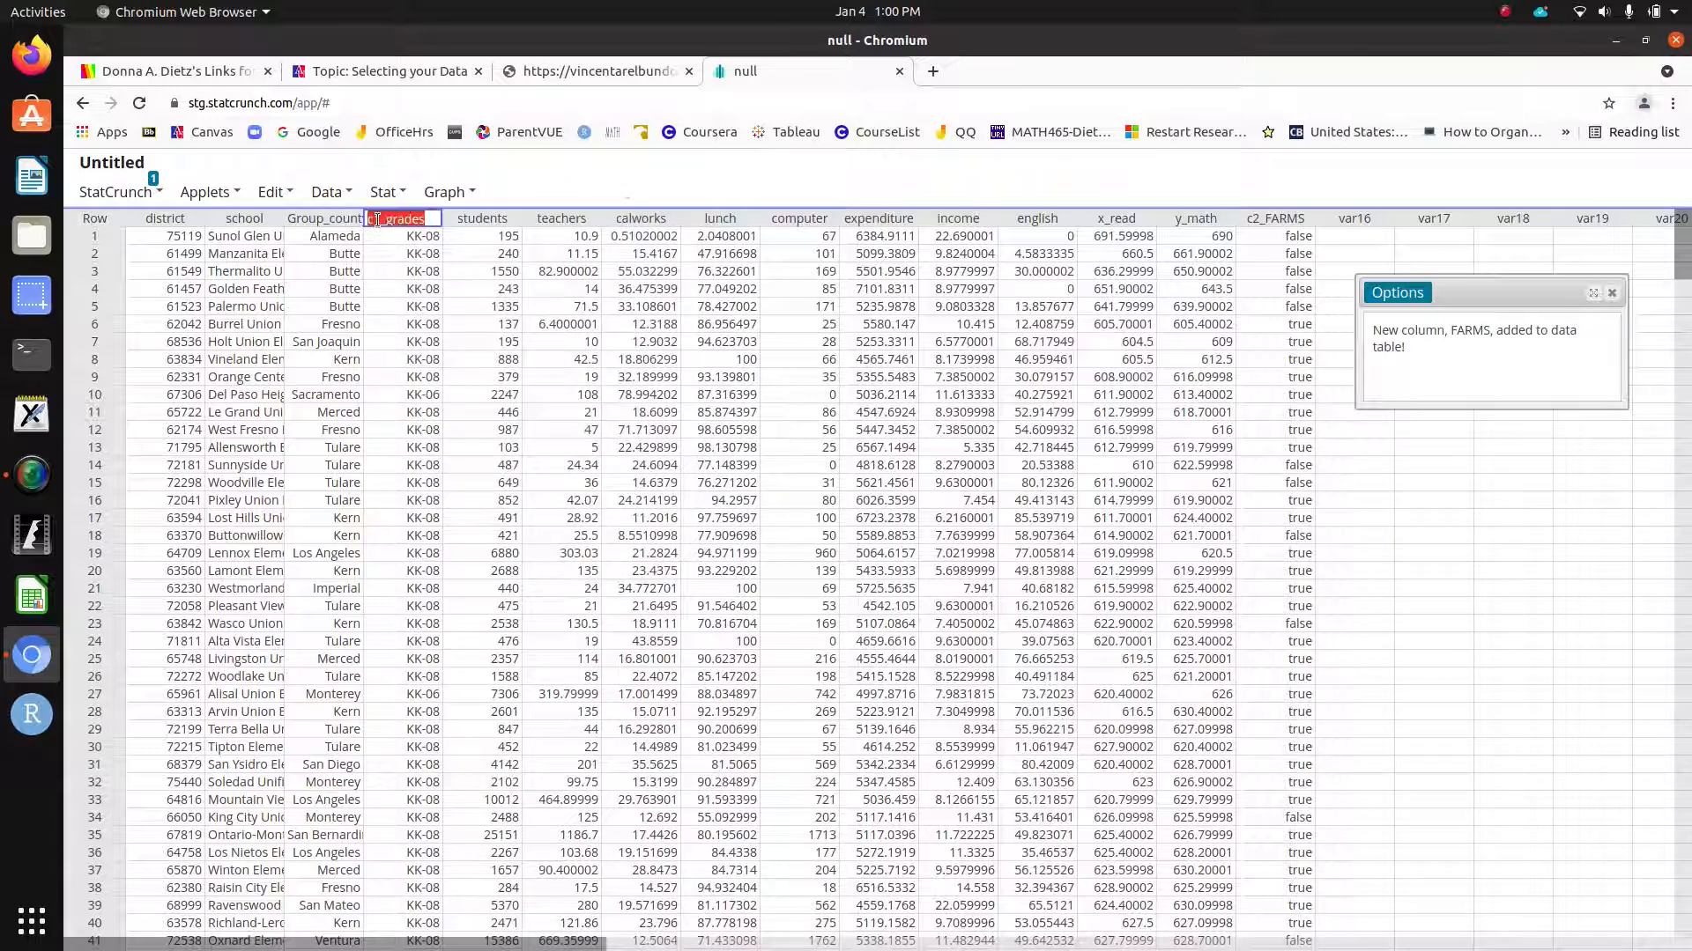
click(375, 222)
text(s)
key(BackSpace)
key(BackSpace)
text(t)
click(1488, 638)
Step: Rename the c2_FARMS column as s_FARMS and close the new-column message window
double_click(1249, 216)
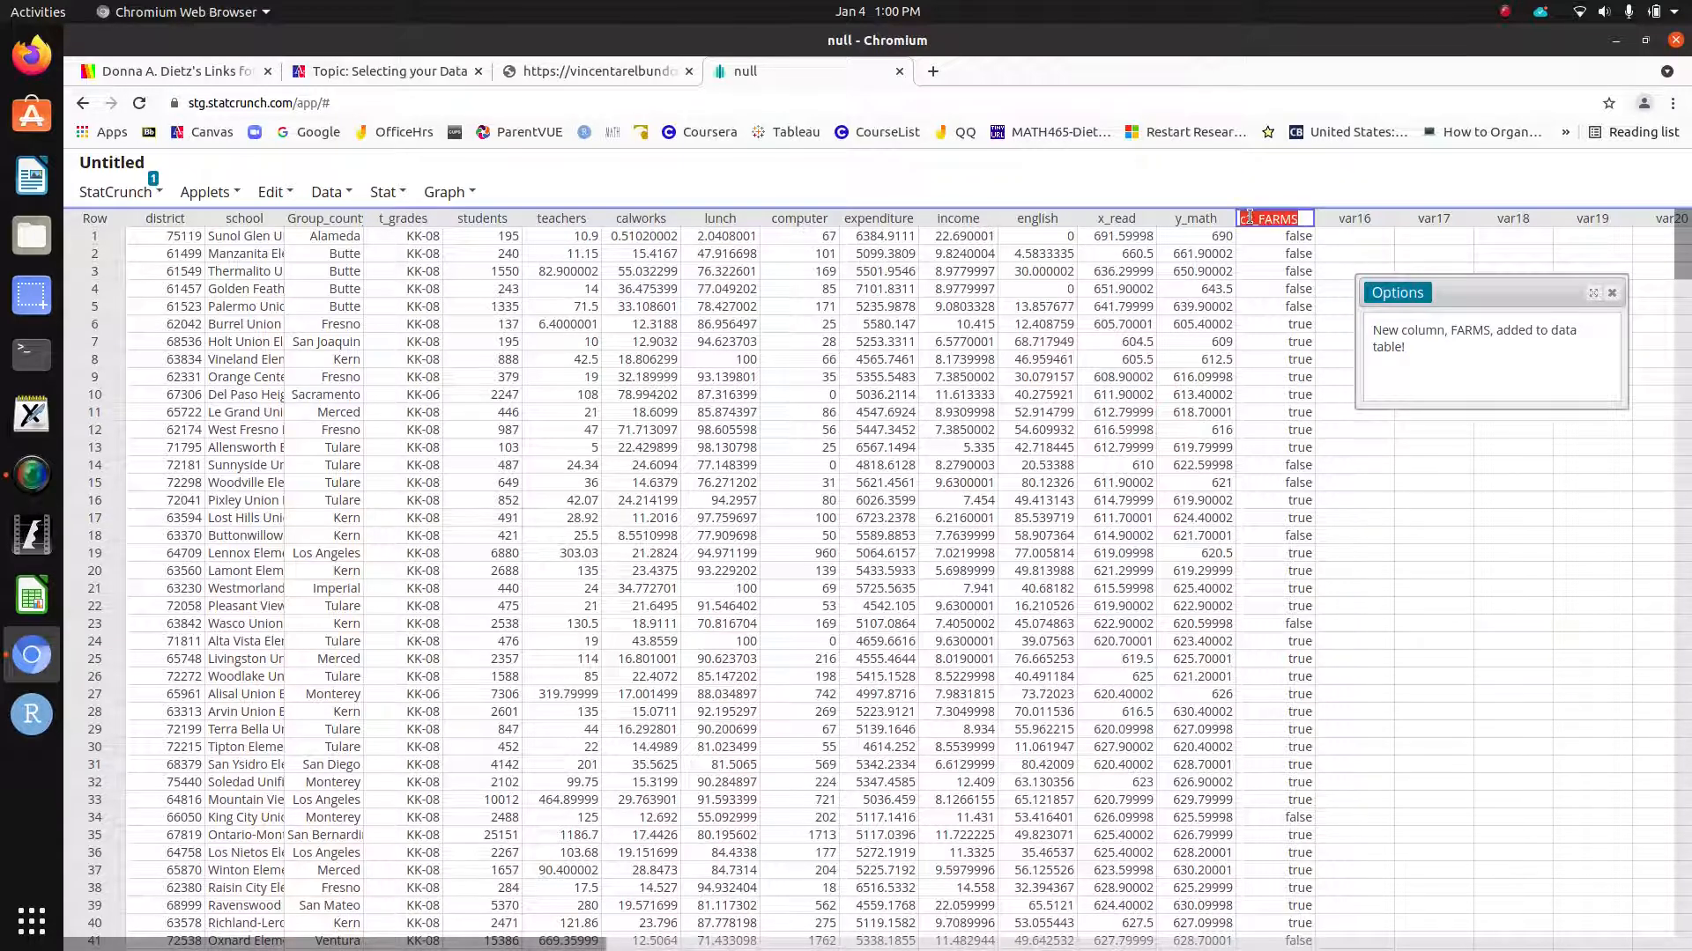
click(1249, 216)
key(BackSpace)
key(BackSpace)
text(s)
click(1474, 564)
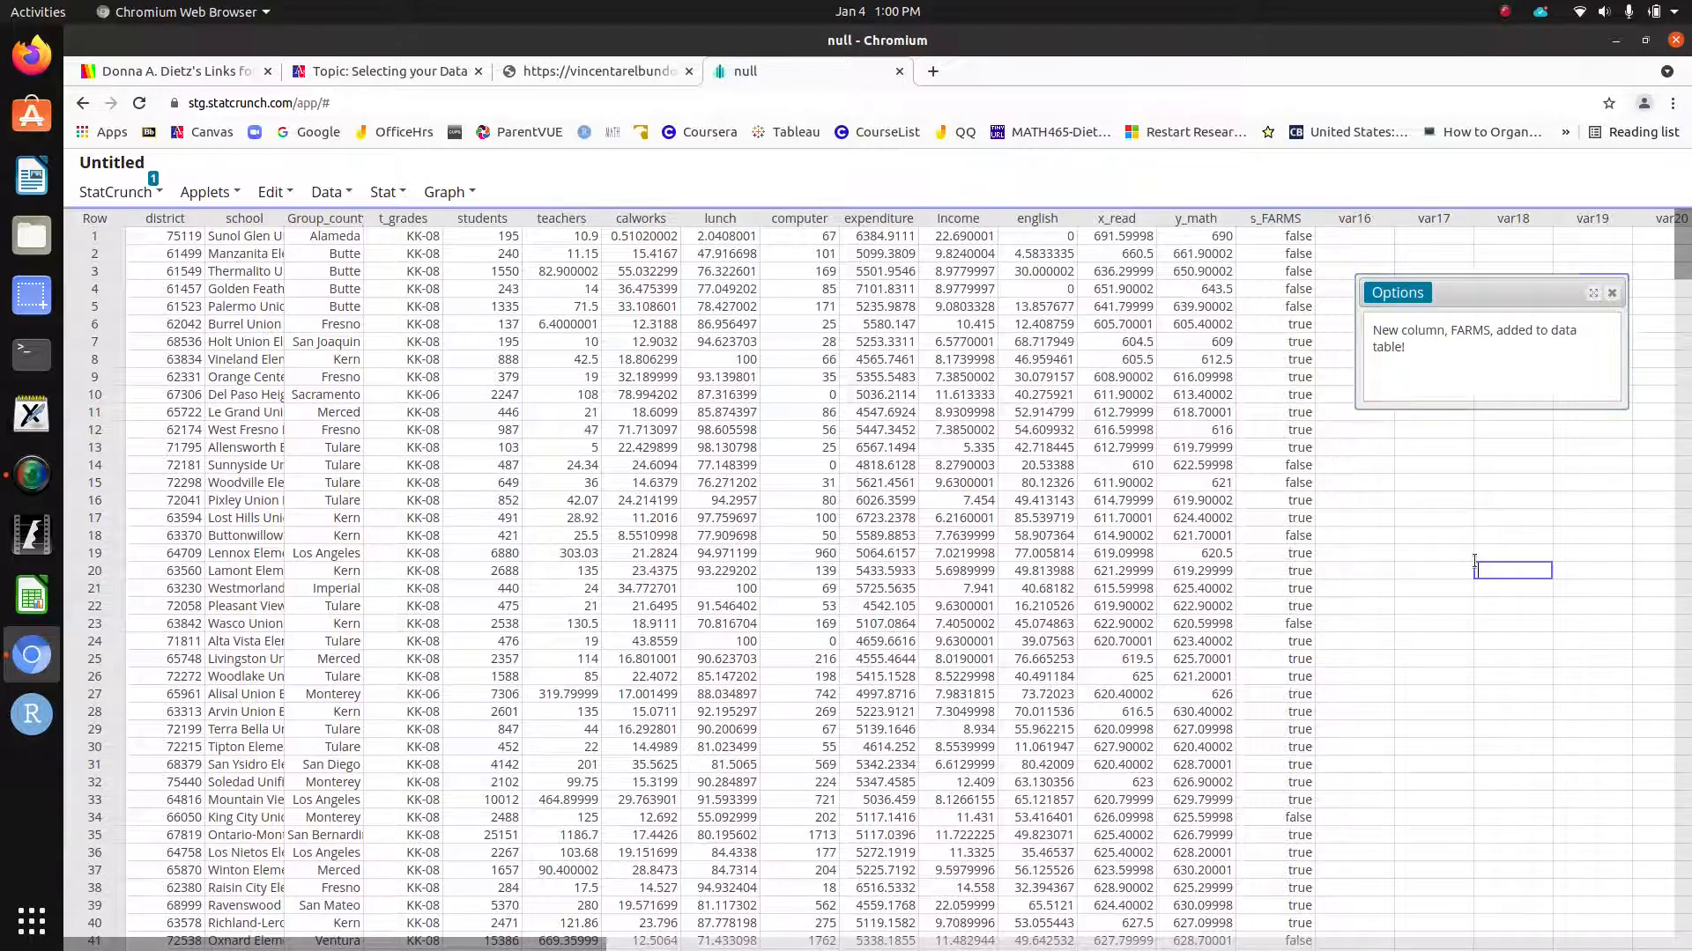
click(1613, 294)
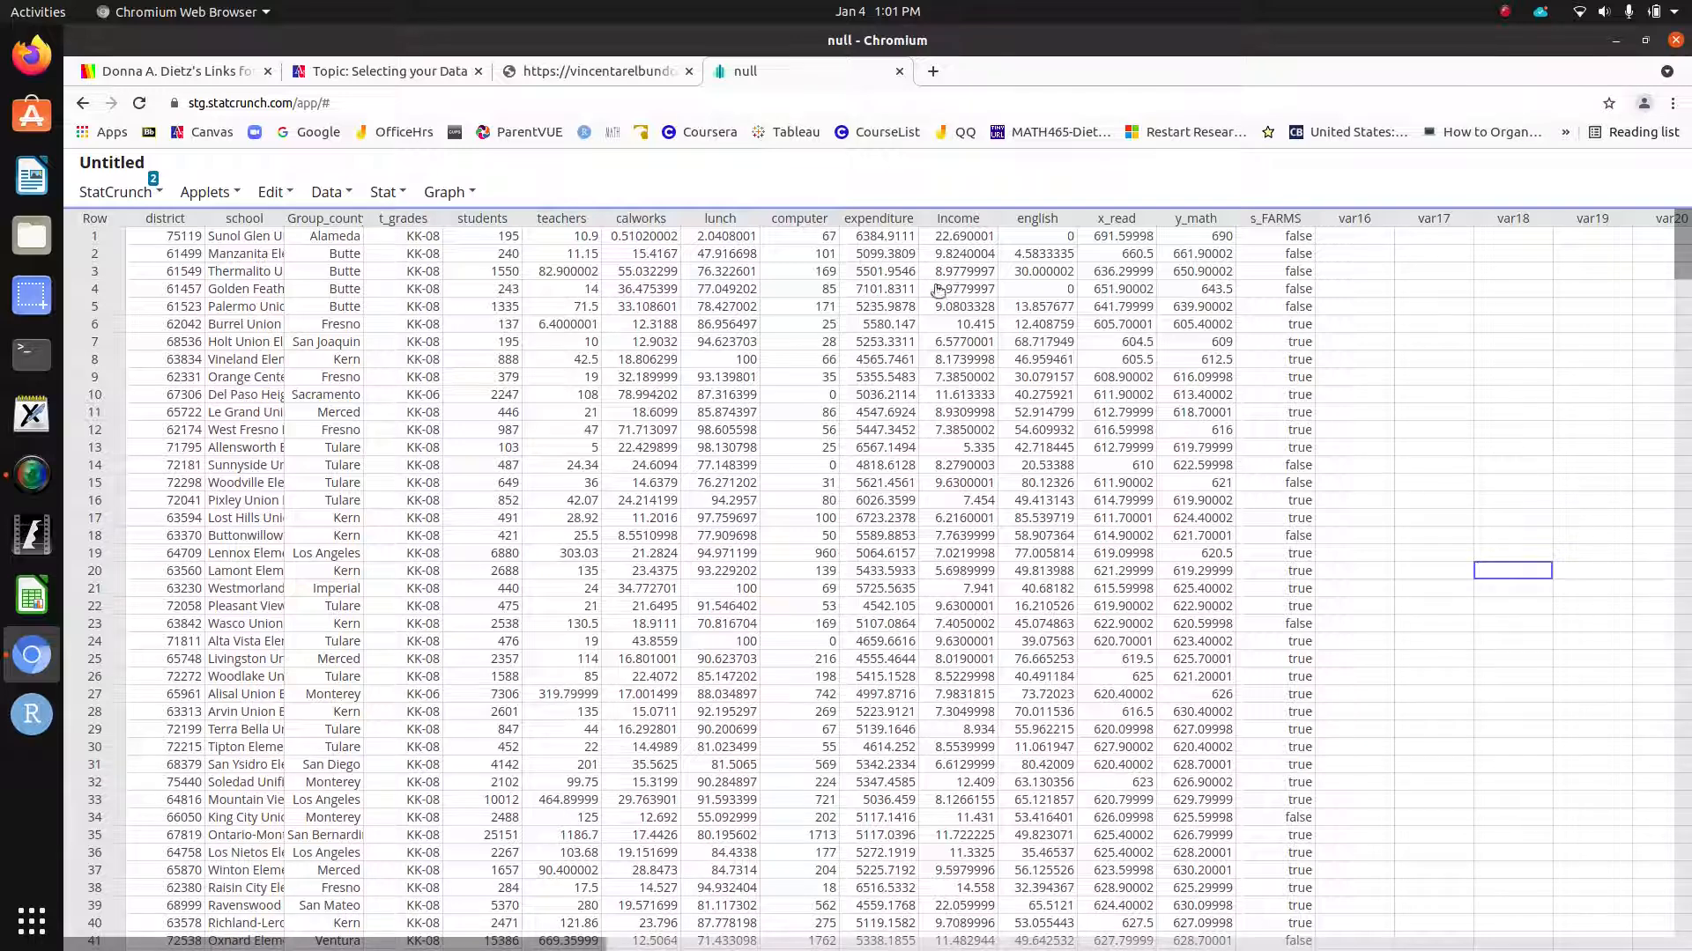
Step: Rename the untitled data set as myData and dismiss the error message
click(98, 162)
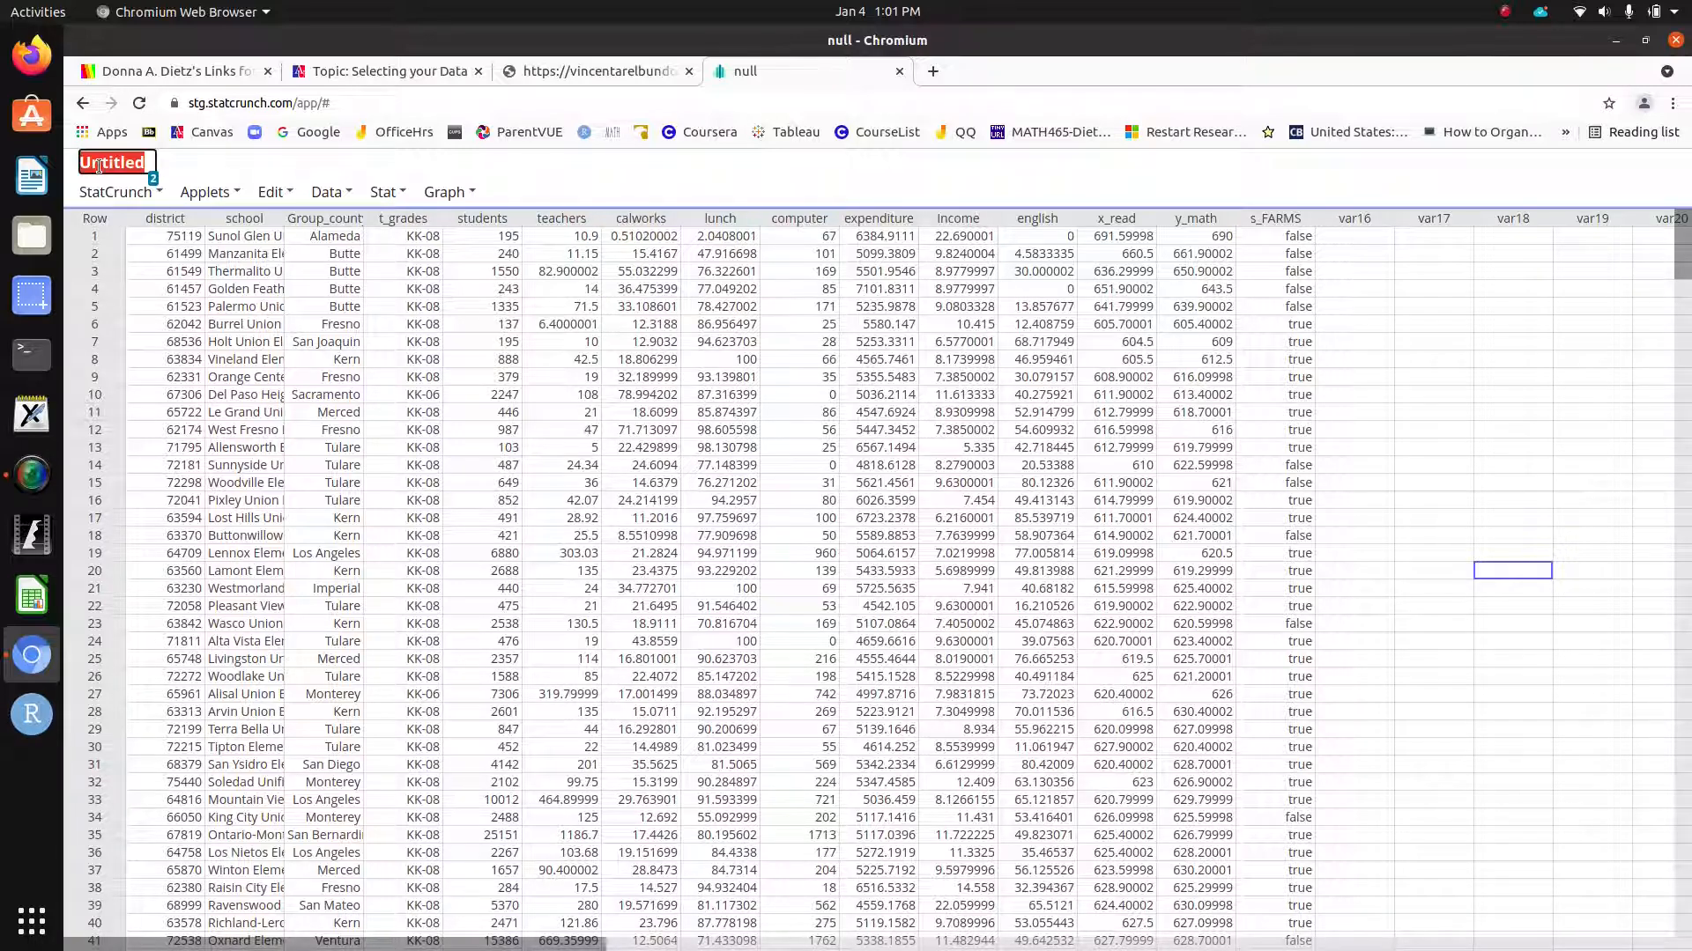
text(myData)
key(Return)
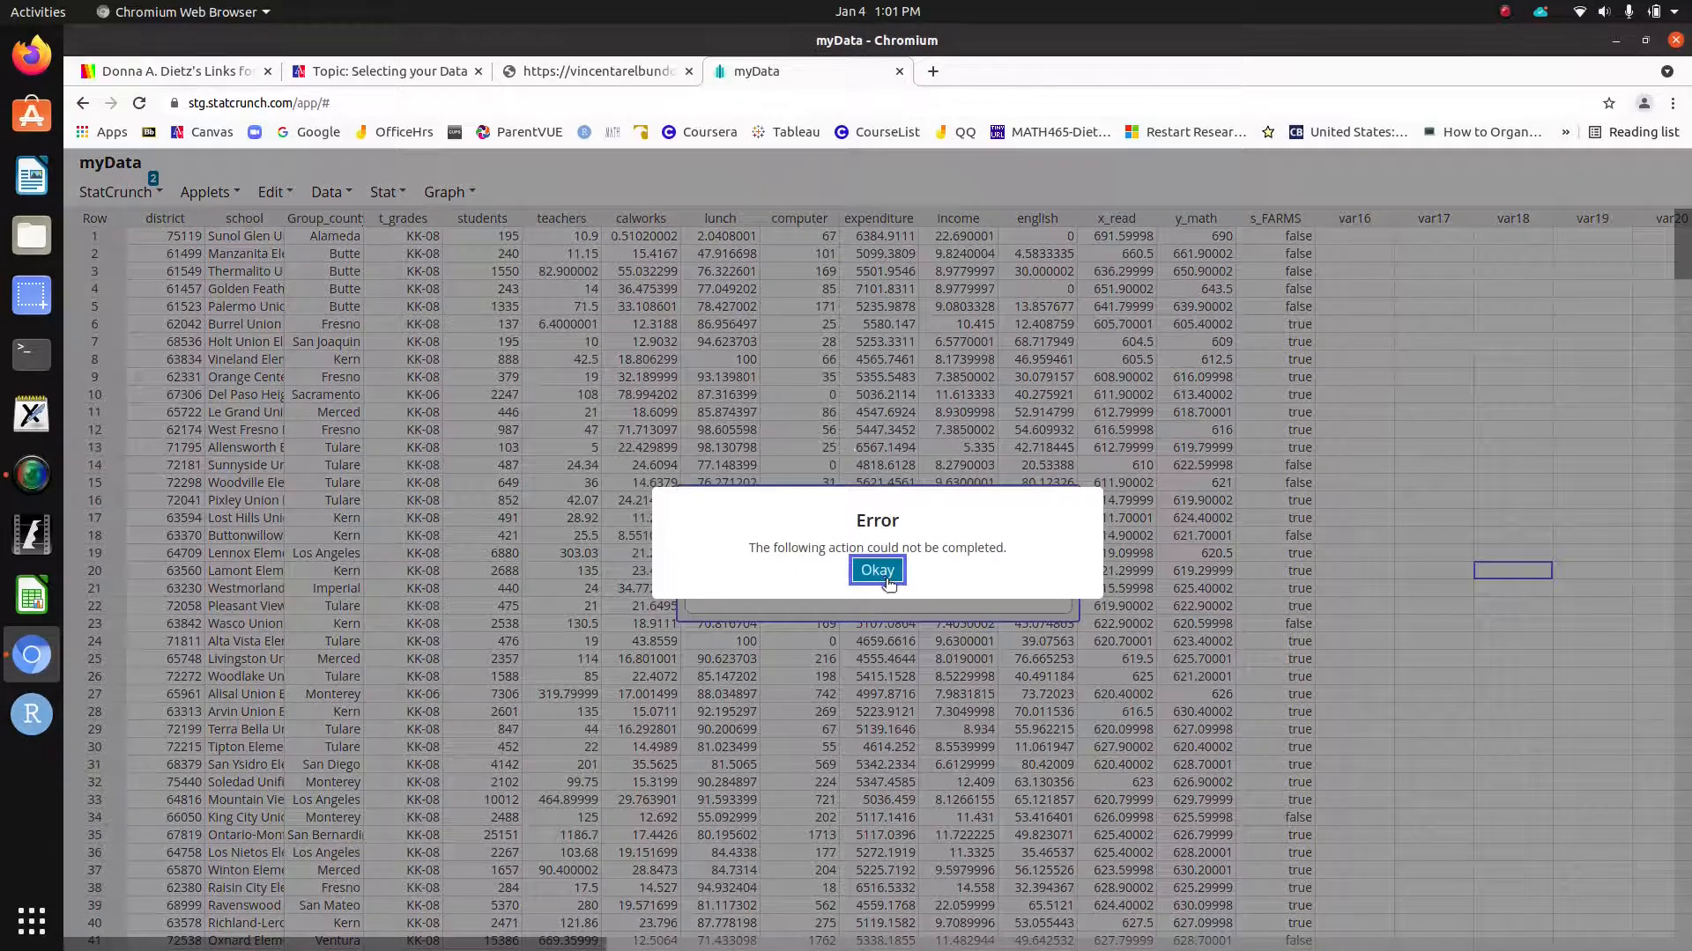
click(887, 579)
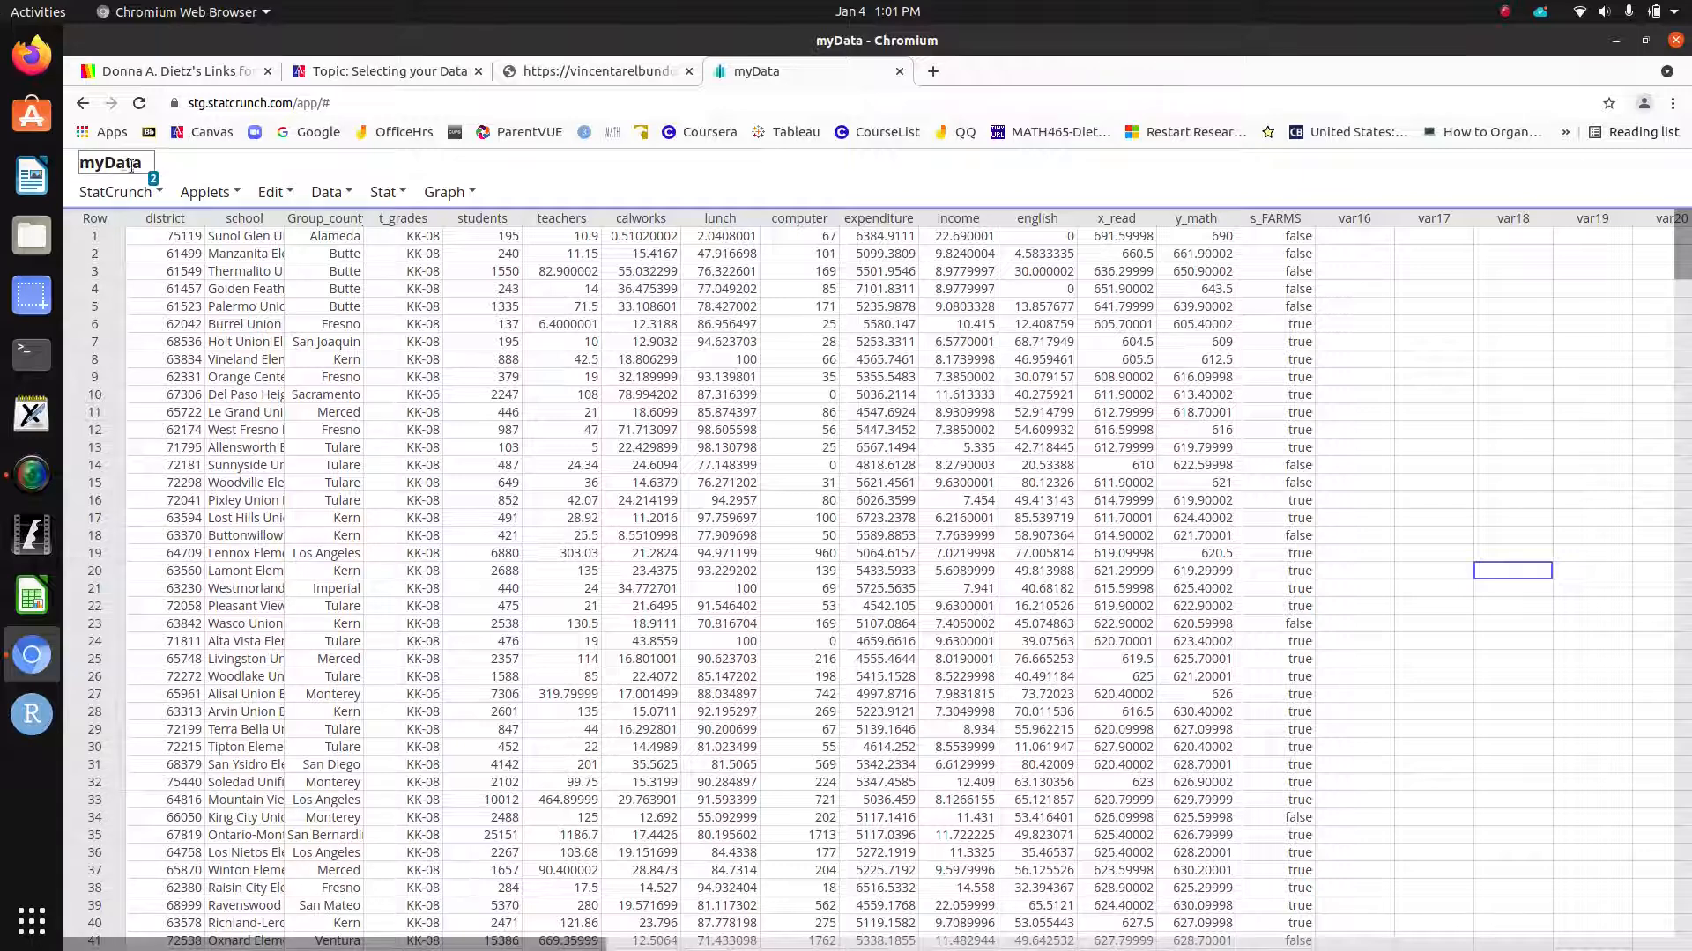
Step: Export all columns of the data set to the computer as the comma-delimited file myData.csv
click(271, 192)
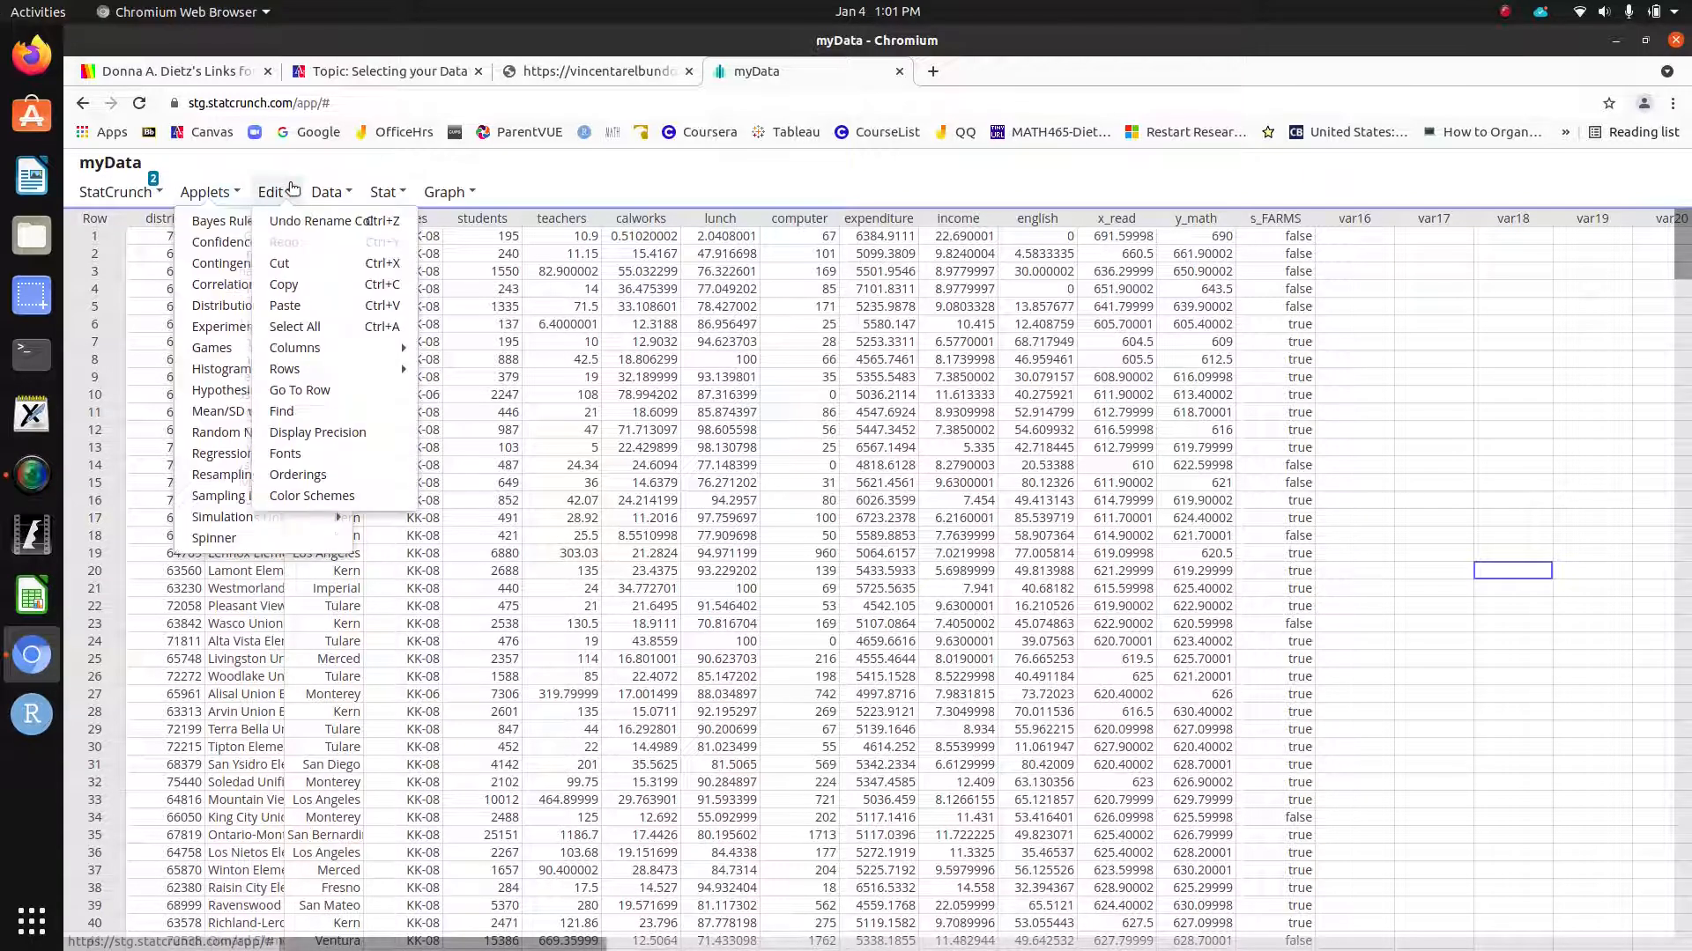
click(336, 197)
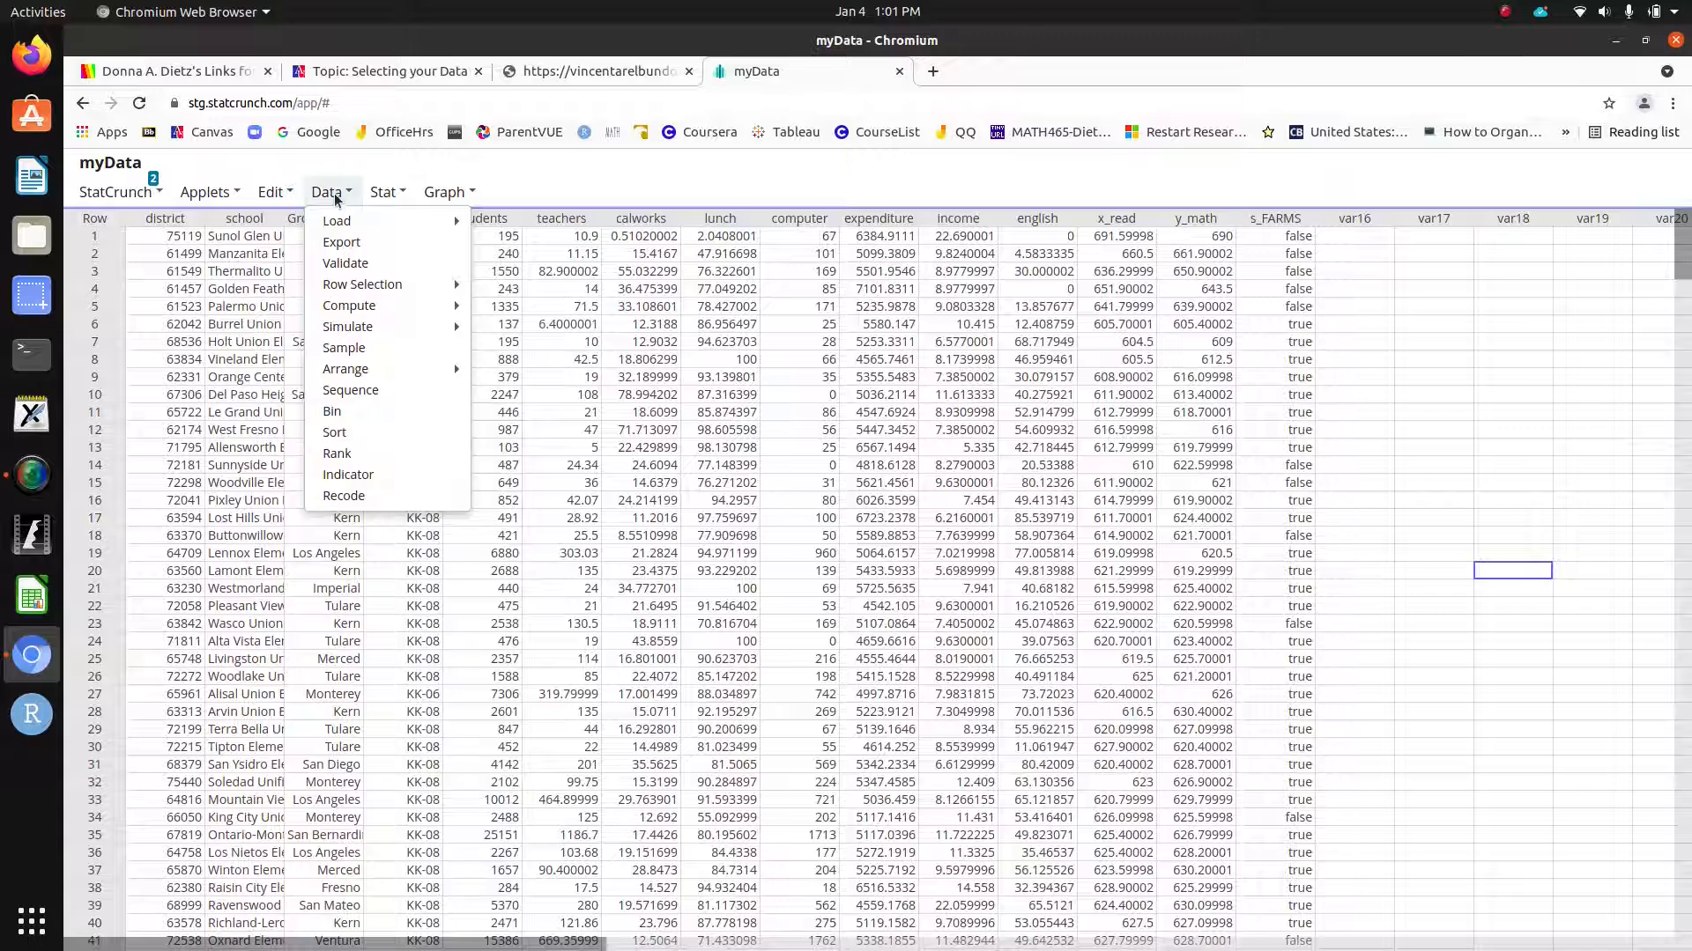
click(341, 243)
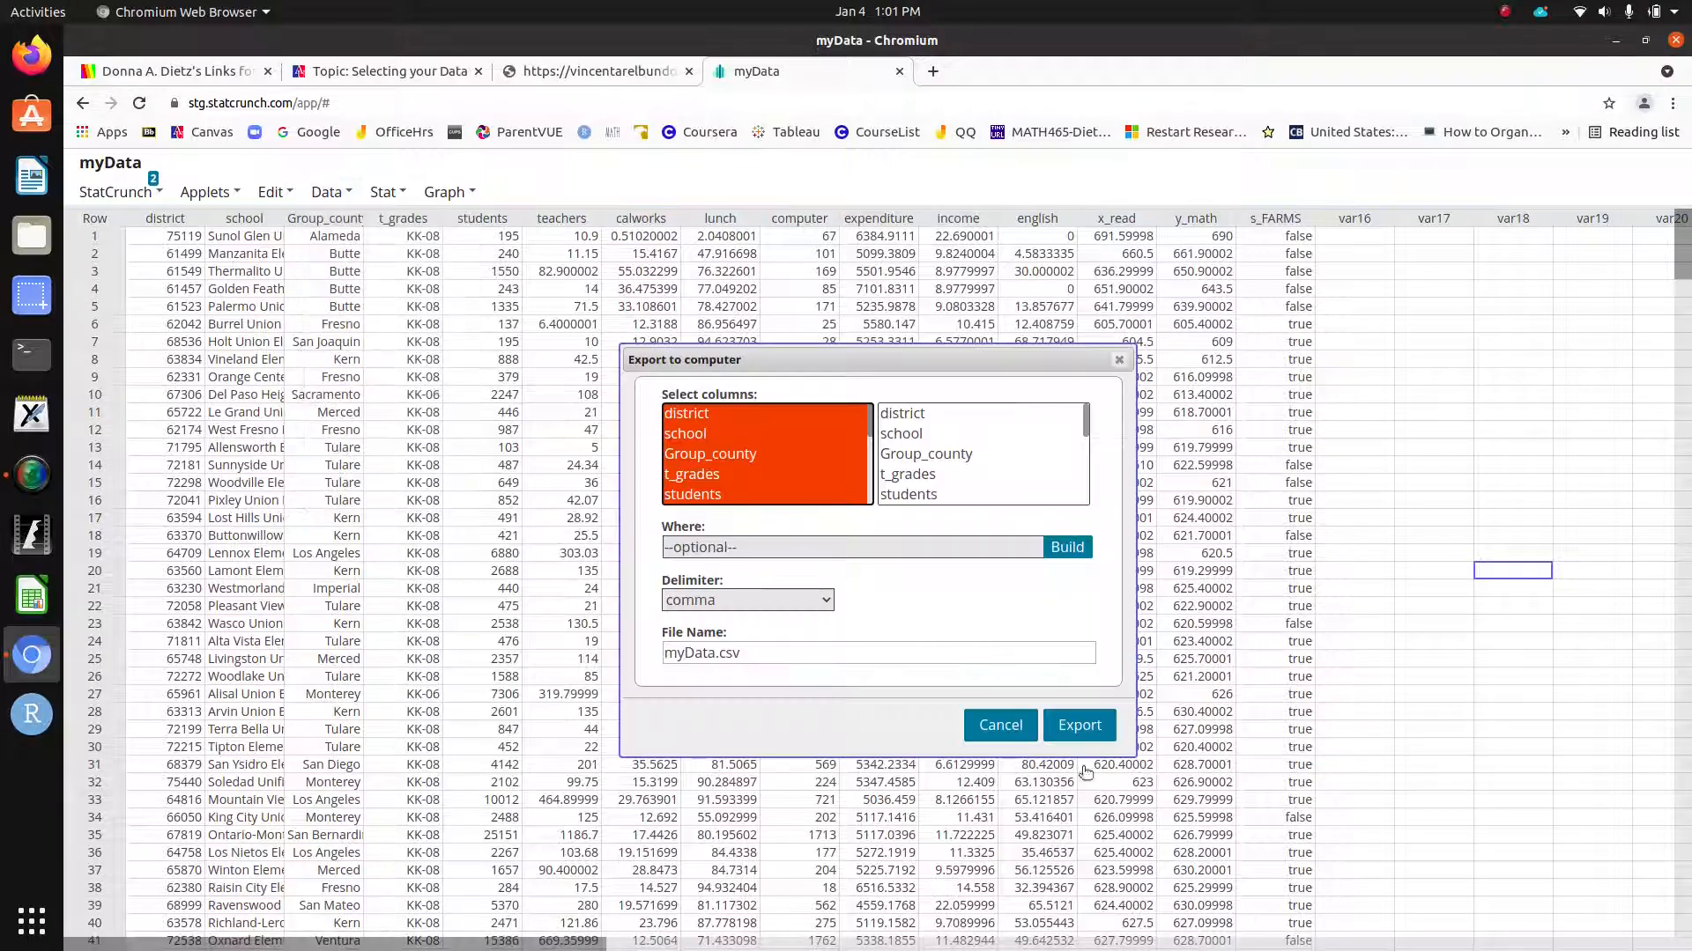
click(1091, 731)
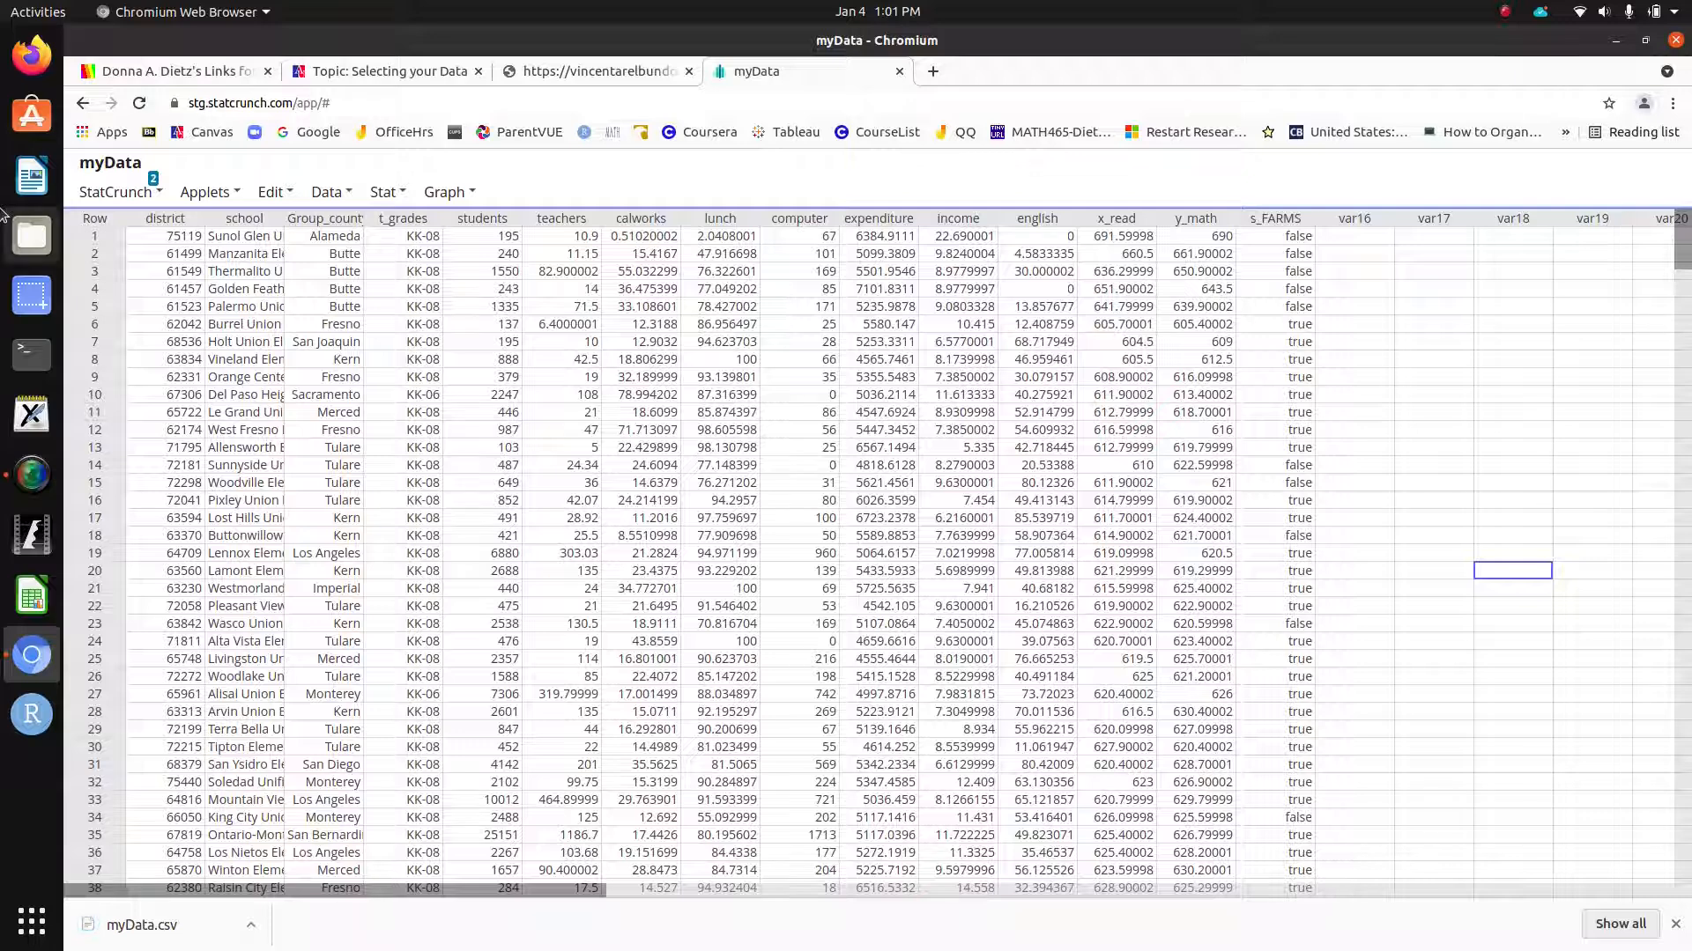
Step: Check the desktop for the exported myData.csv file and return to the StatCrunch data table in Chromium
click(115, 191)
click(207, 191)
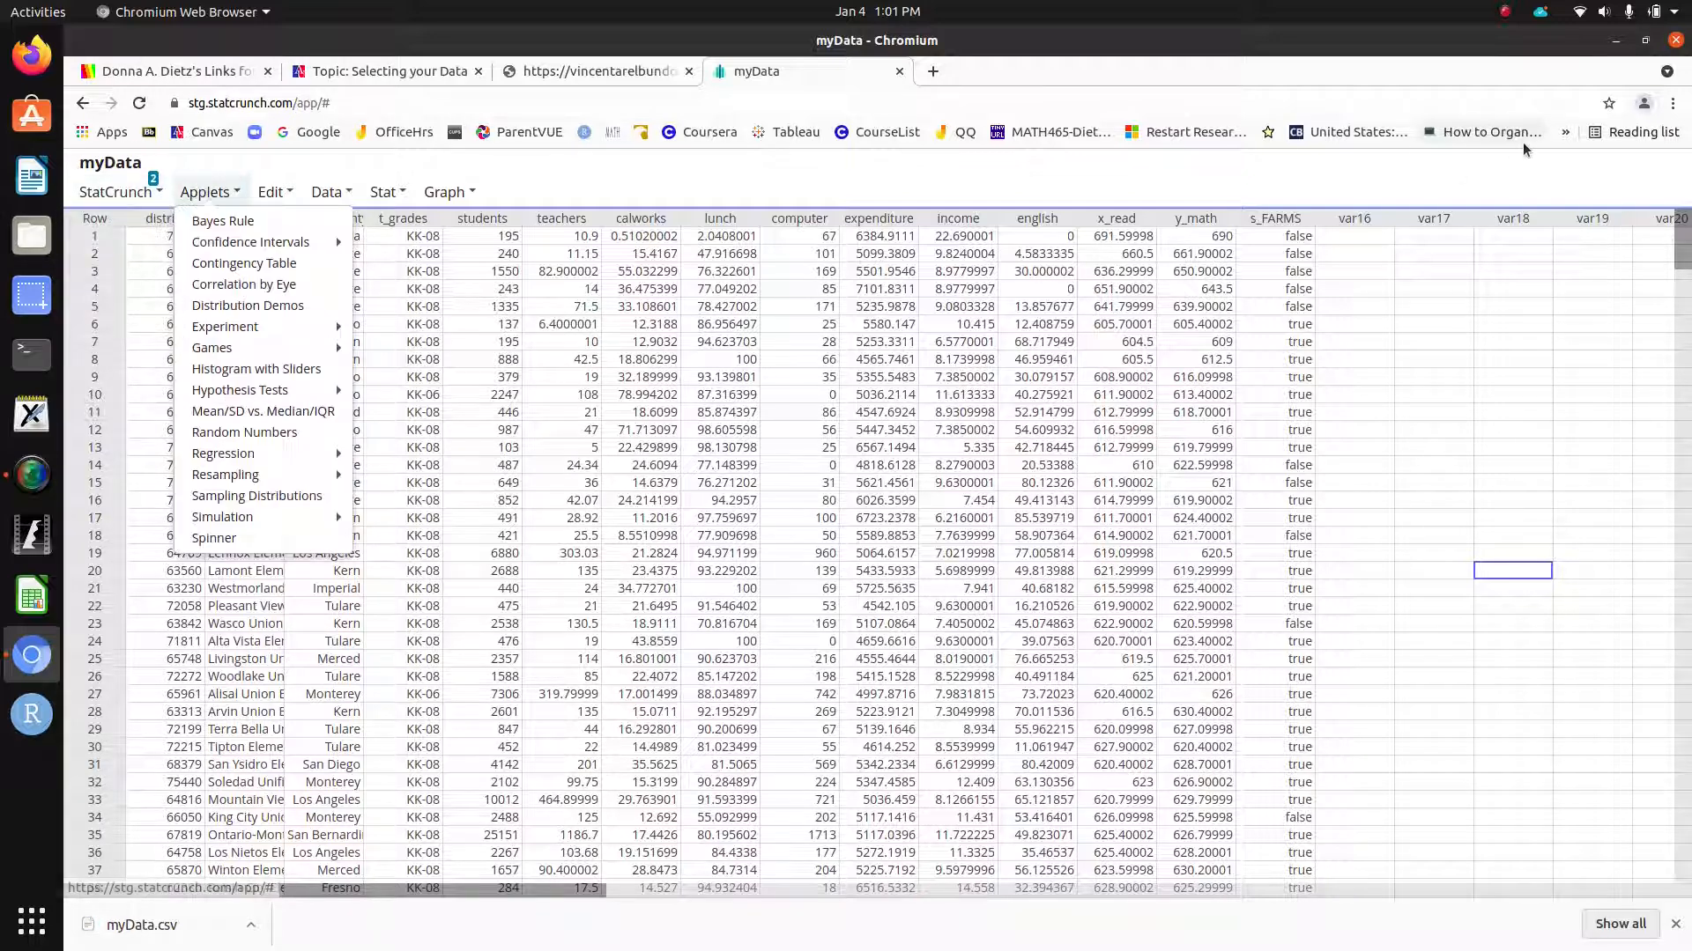
click(1615, 40)
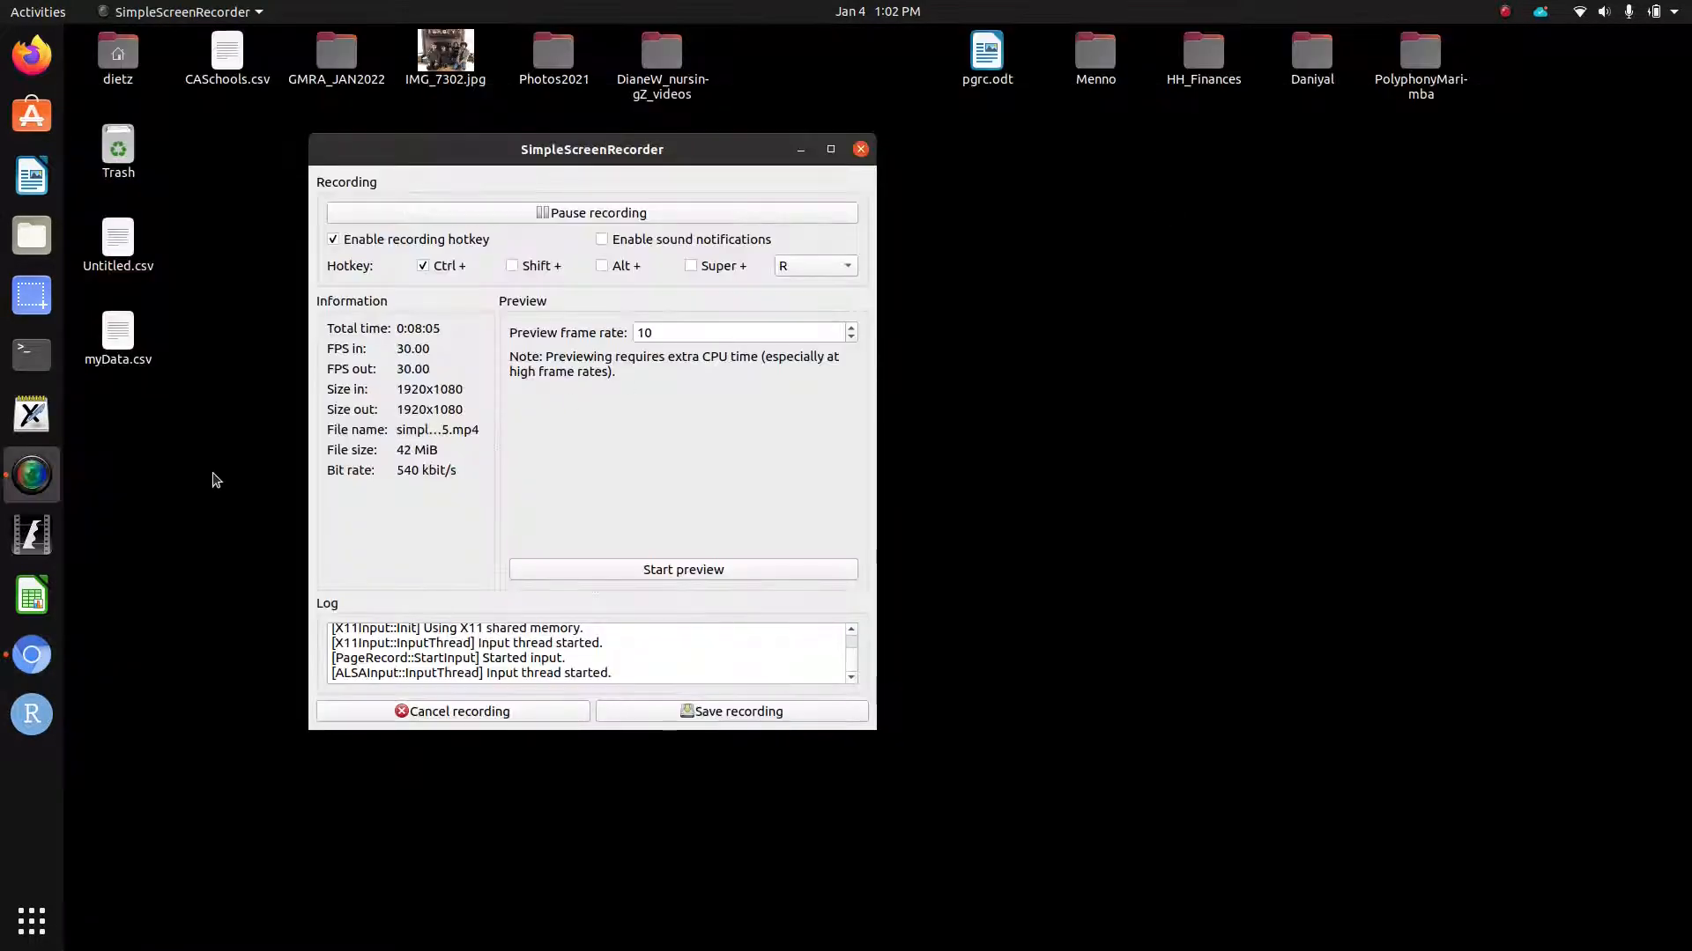
click(216, 481)
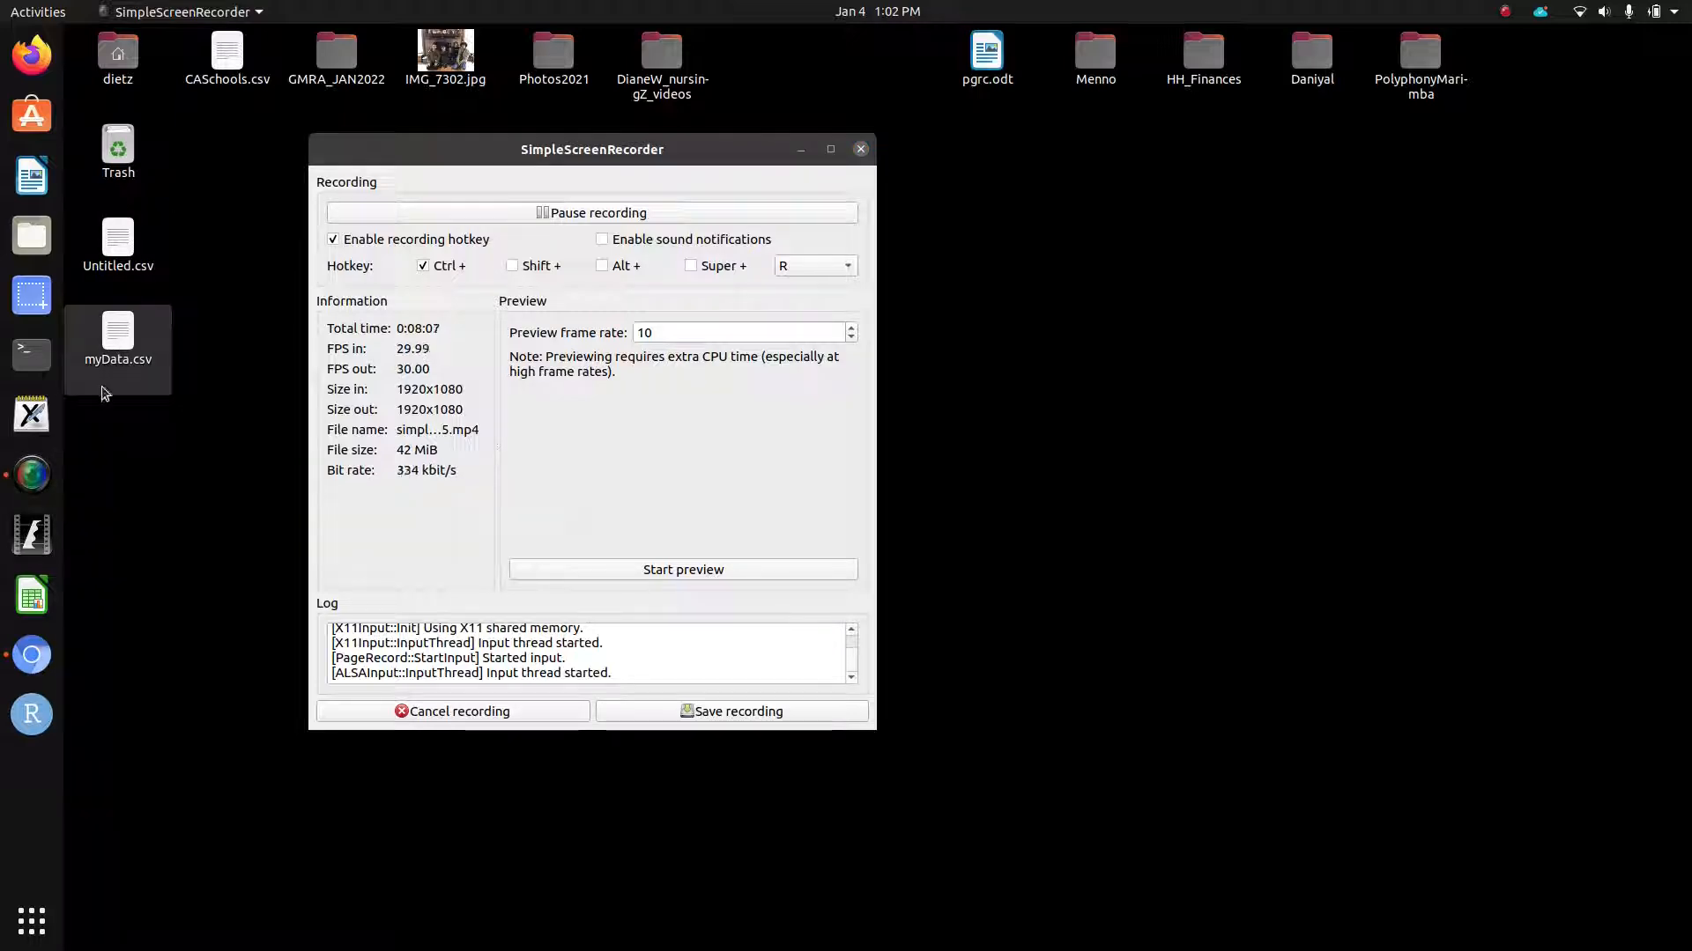
click(35, 657)
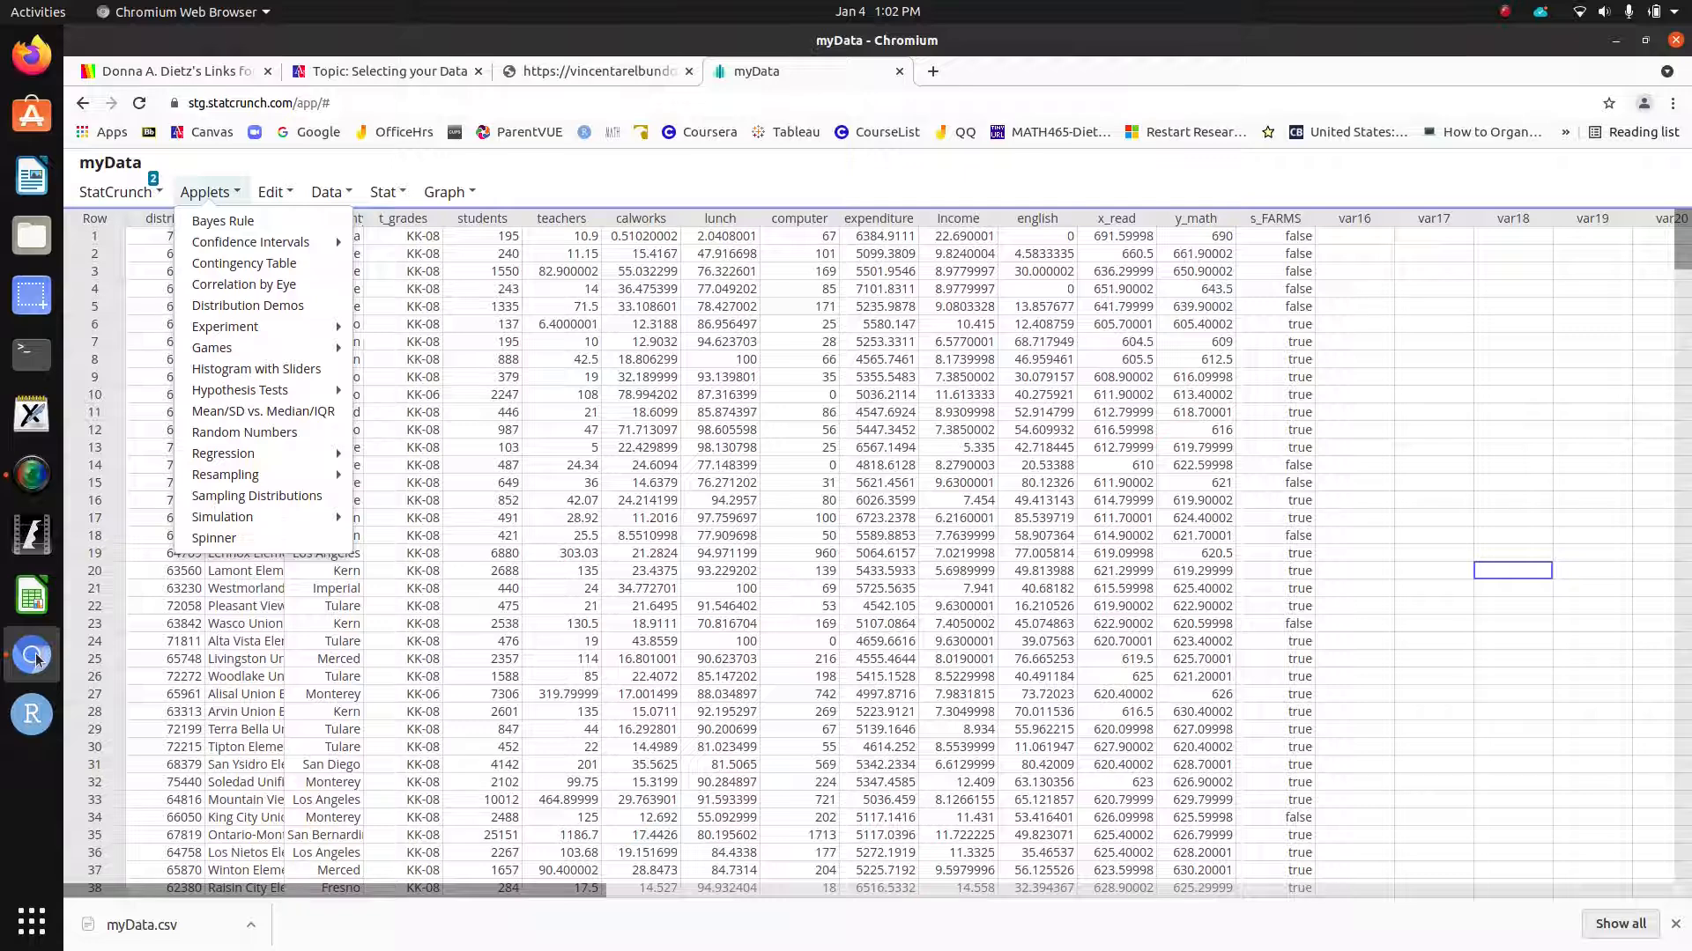
click(427, 625)
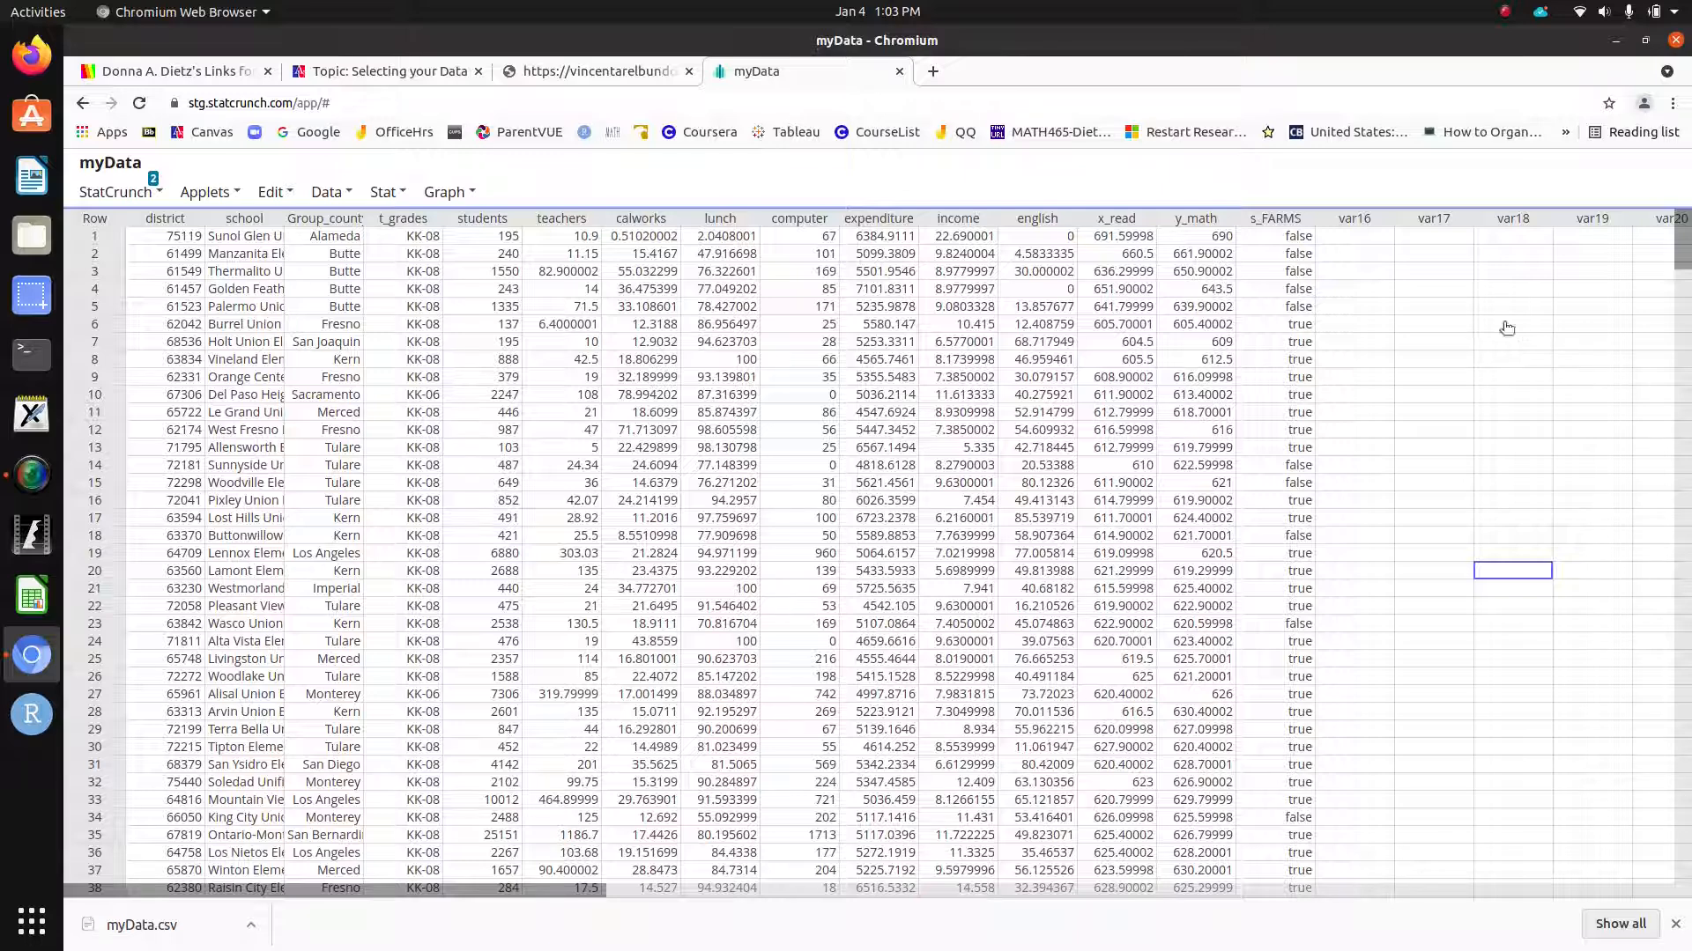
Step: Create a scatter plot with x_read as the X variable and y_math as the Y variable
click(443, 191)
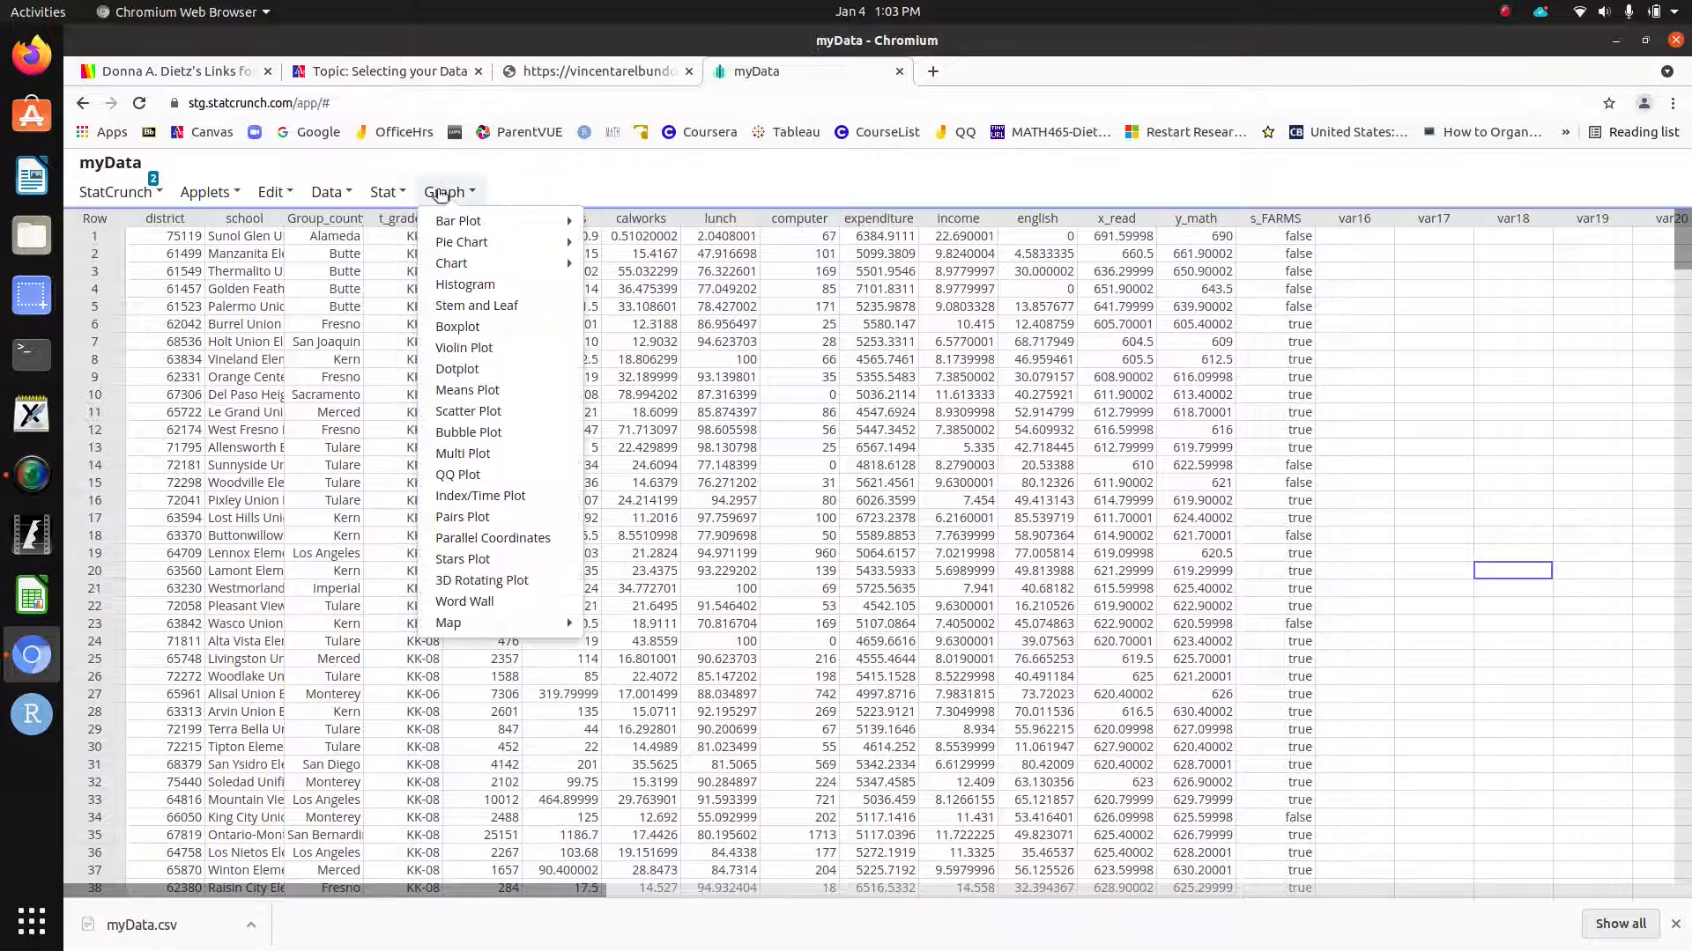
click(471, 410)
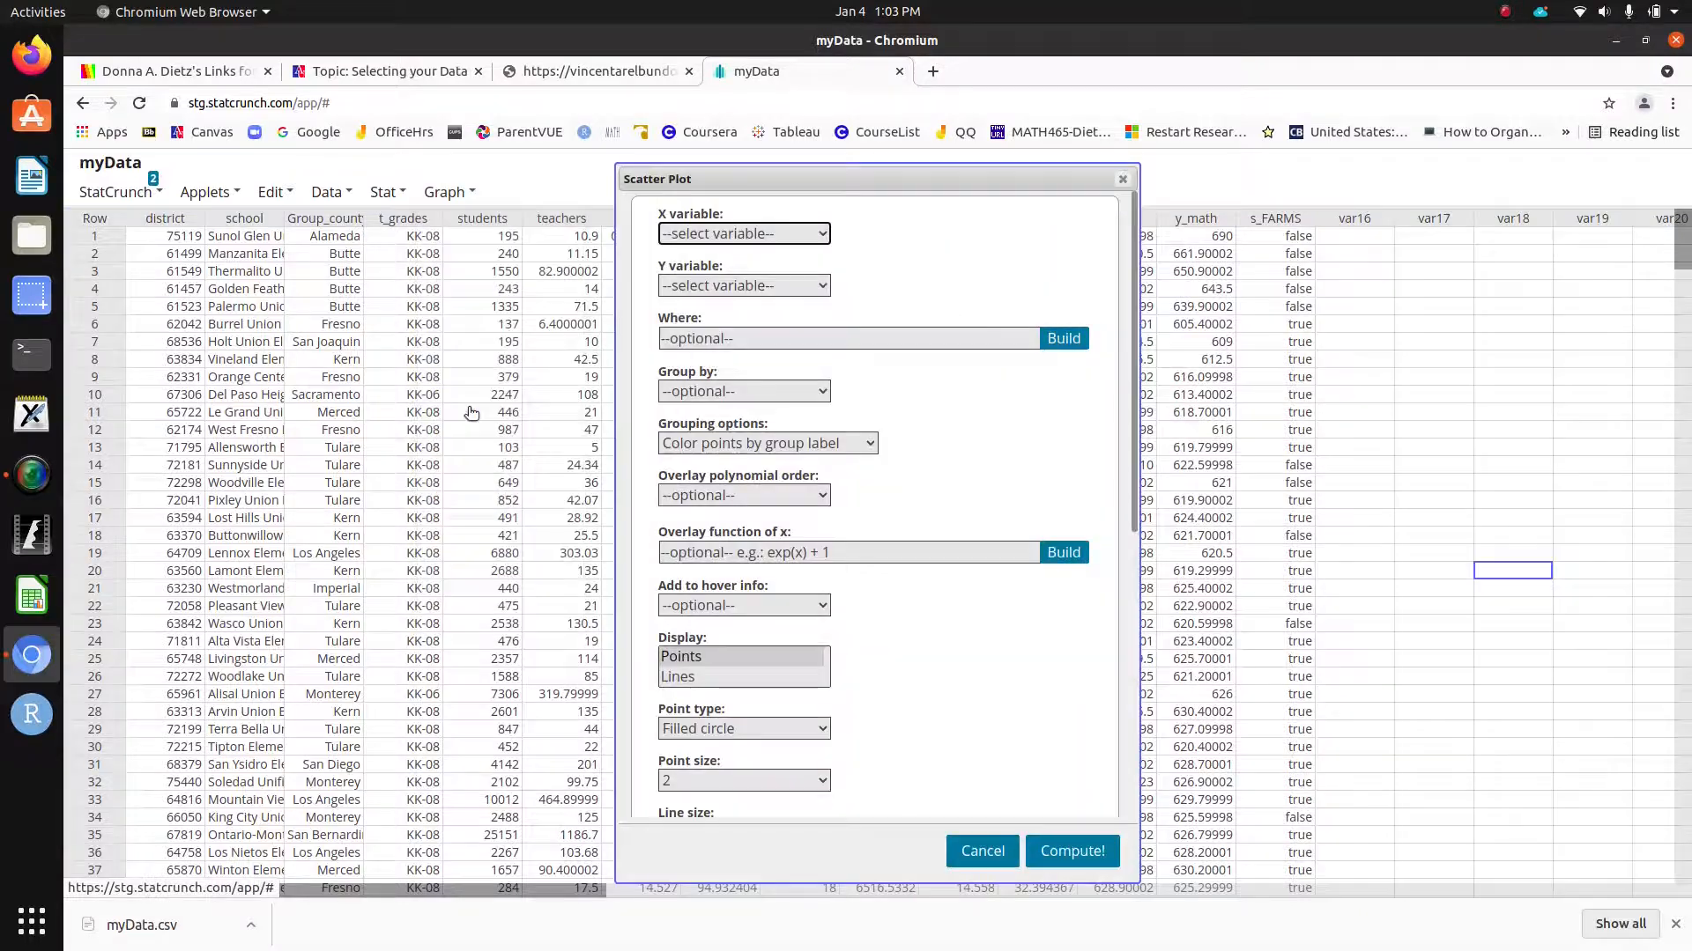
click(747, 234)
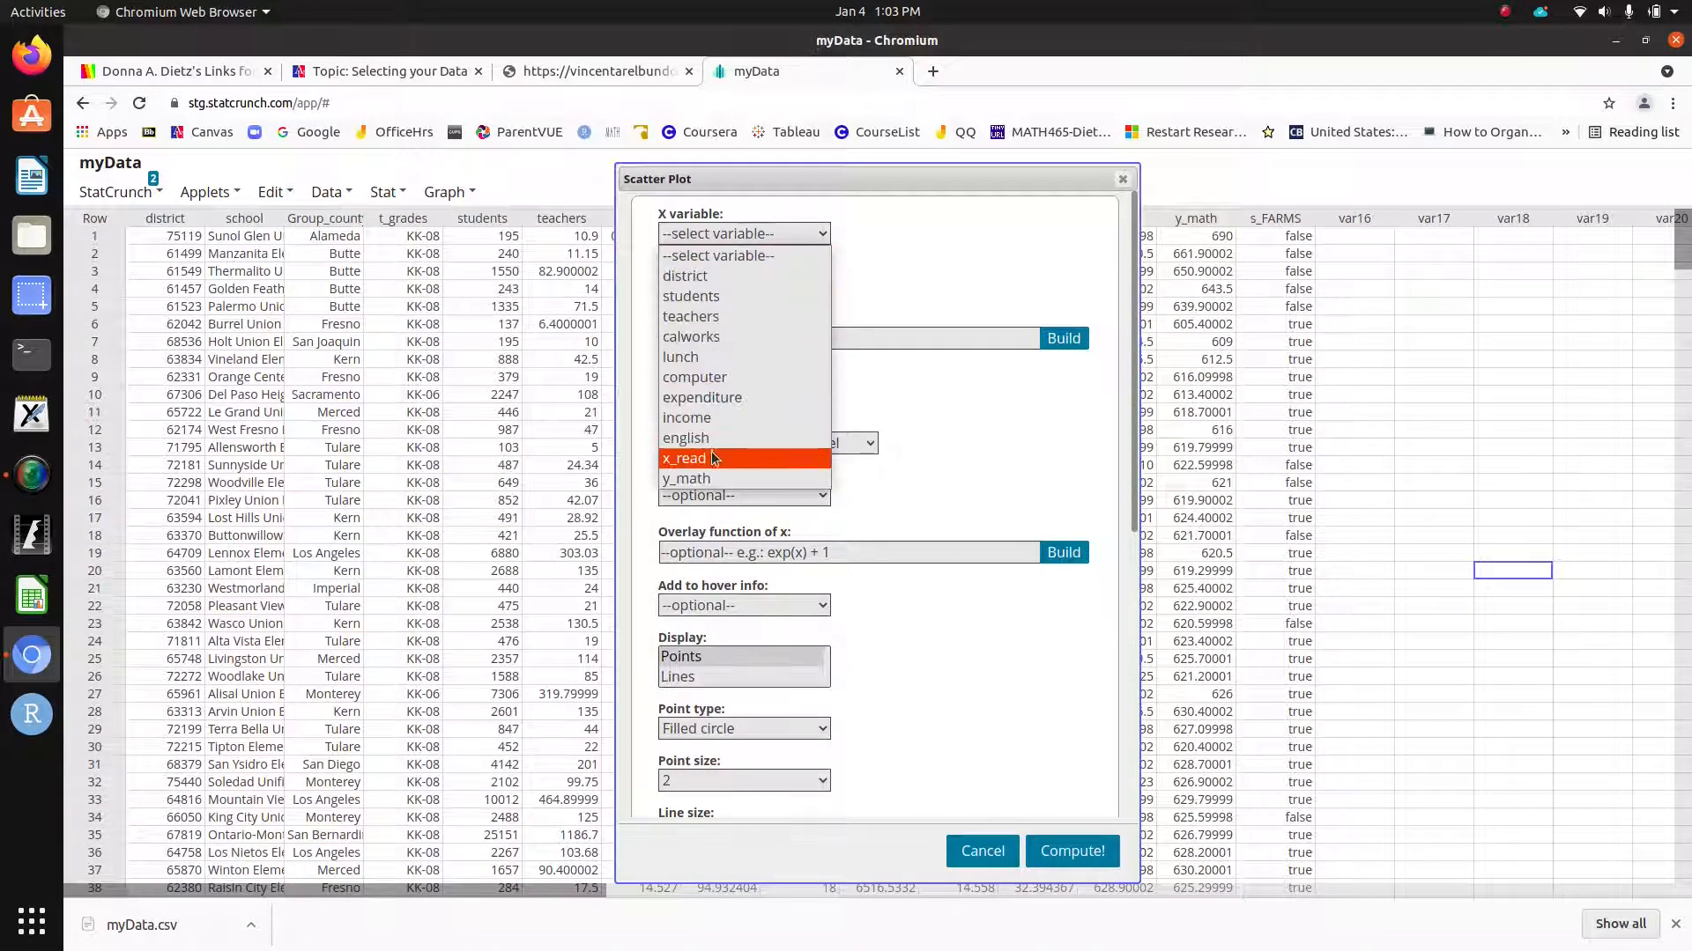
click(705, 520)
click(749, 286)
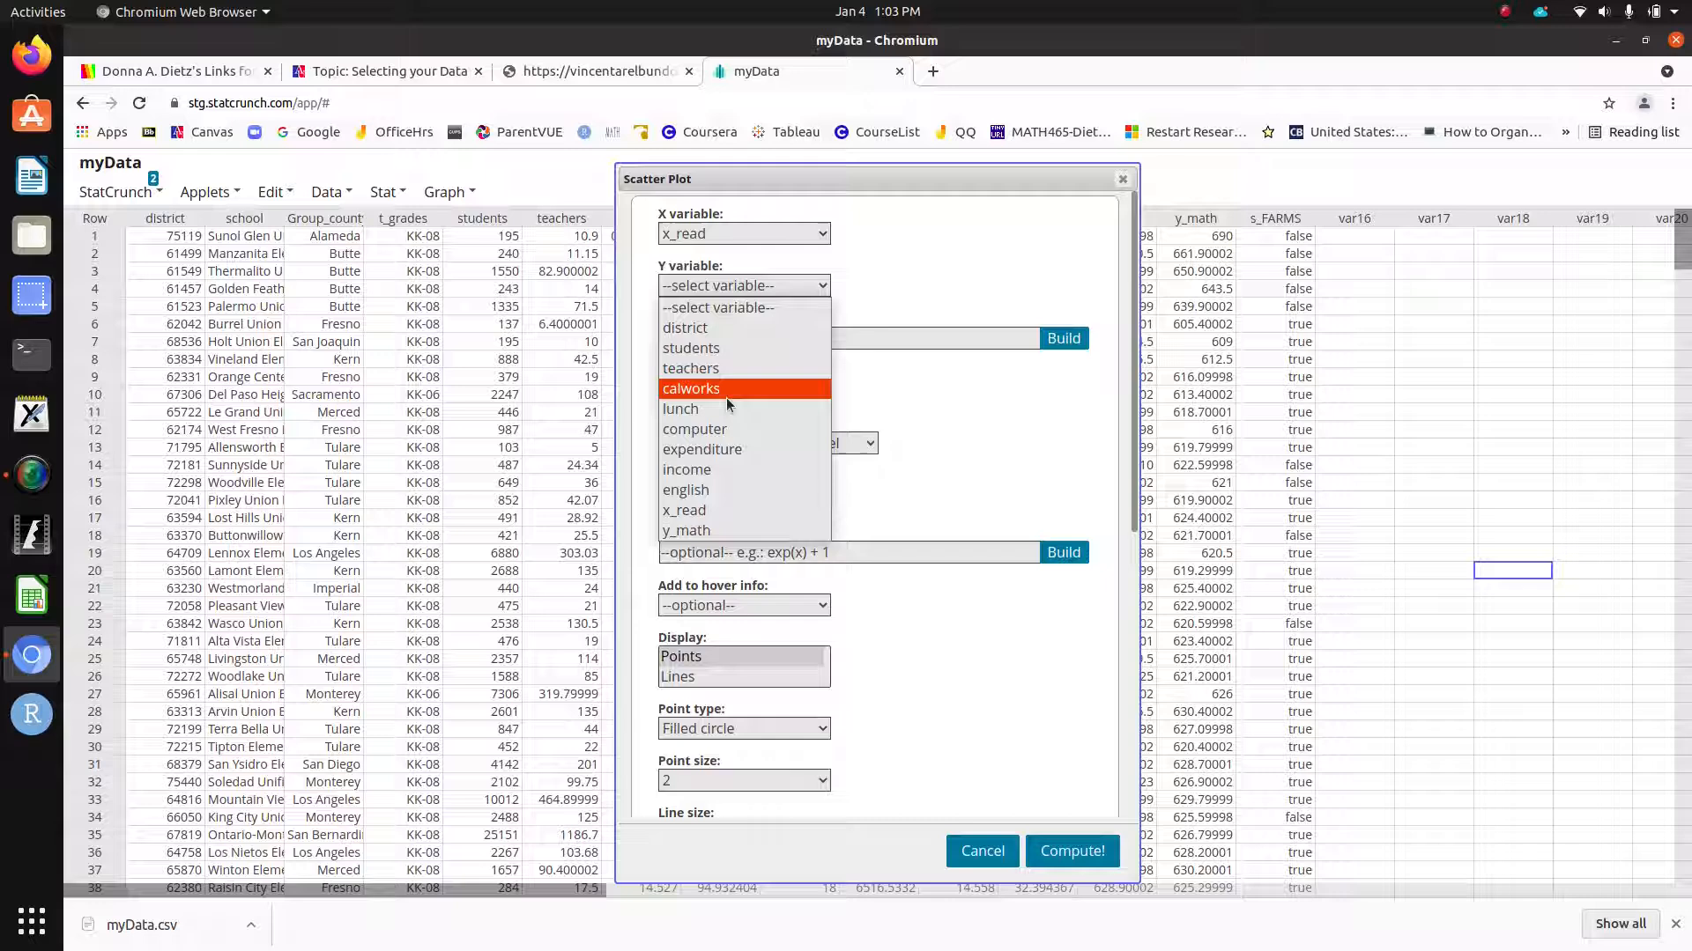
click(699, 534)
click(1072, 851)
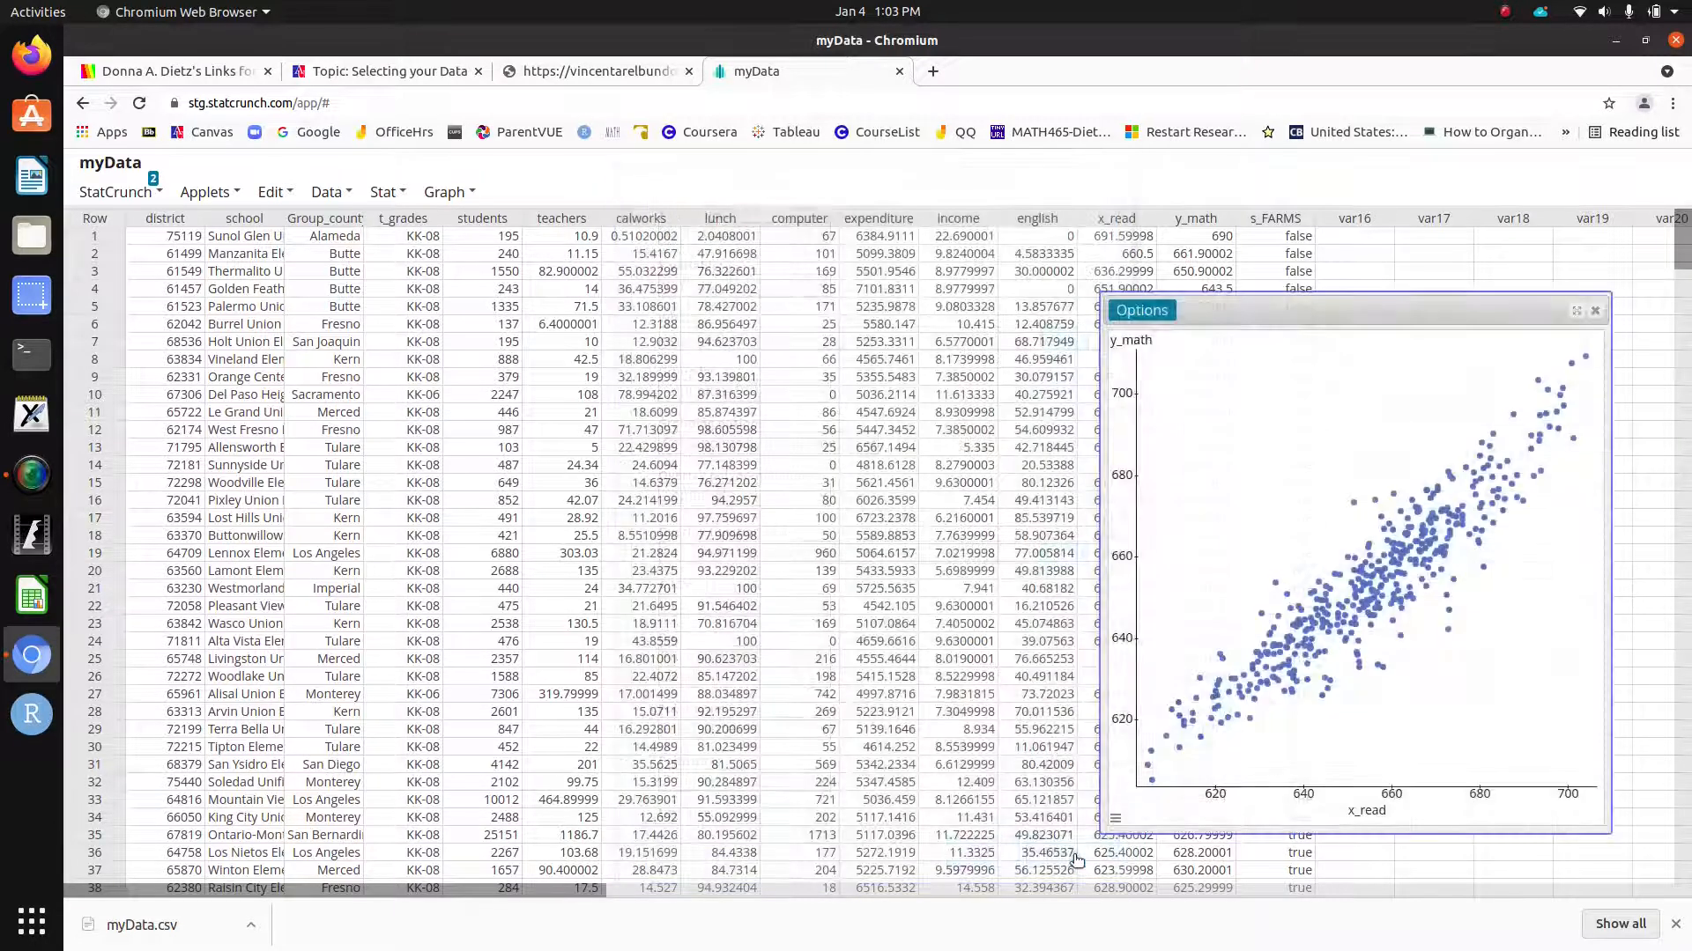
Step: Edit the scatter plot to group its points by t_grades and recompute it
click(1141, 311)
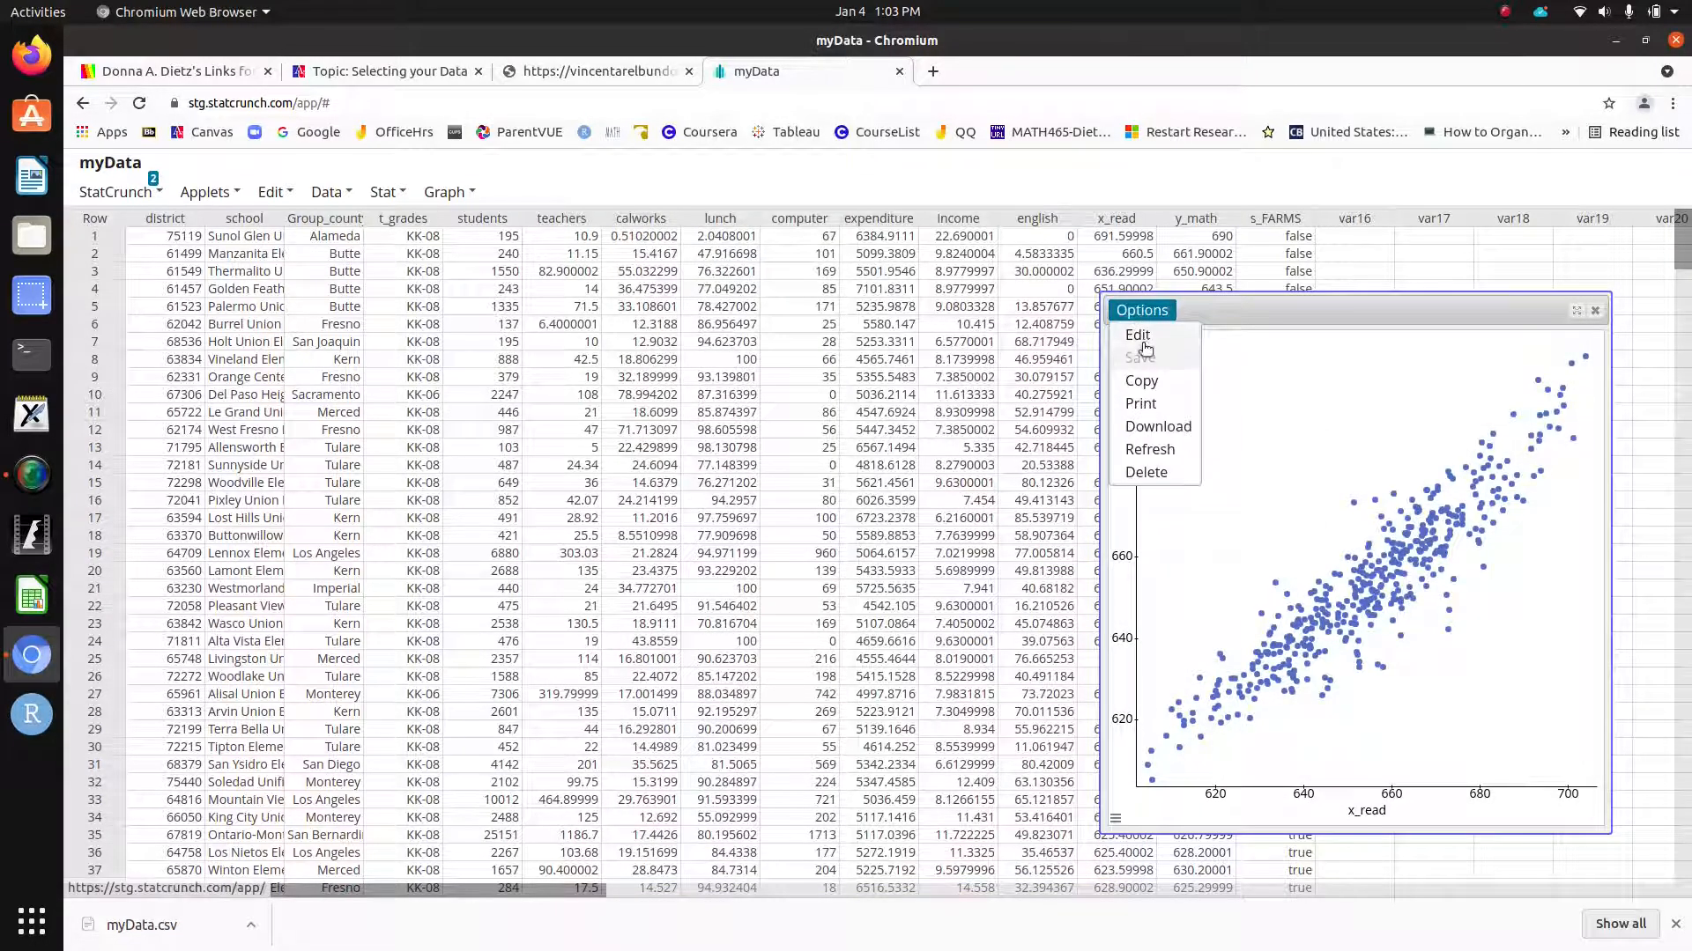
click(1143, 342)
click(792, 381)
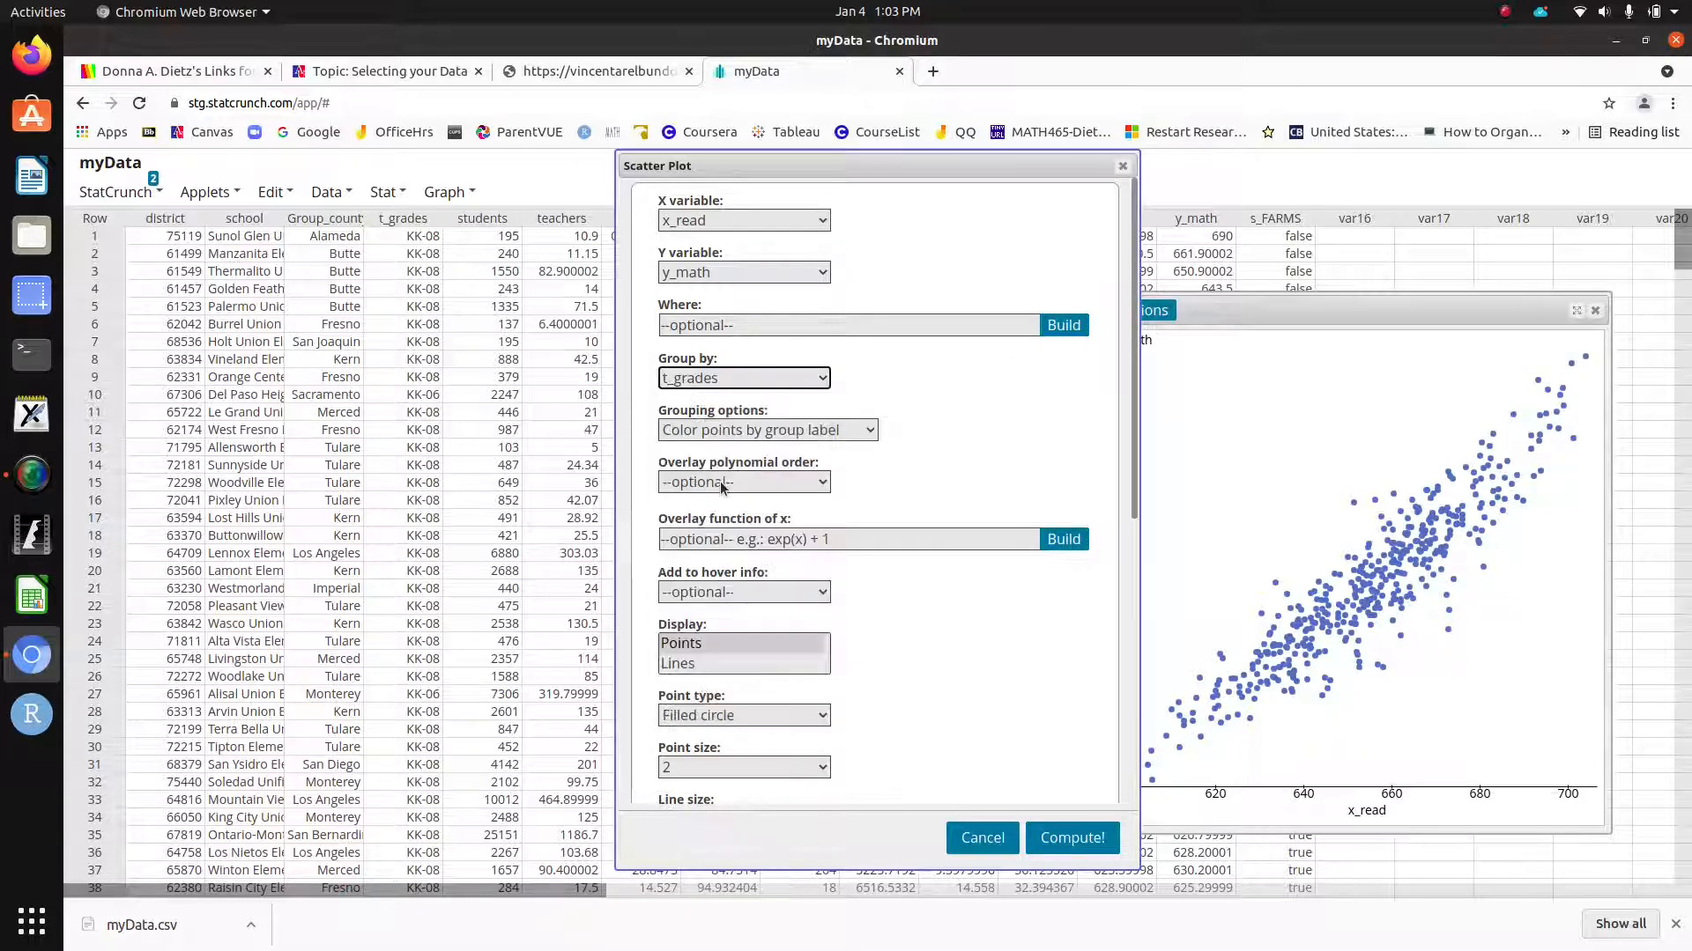
click(722, 483)
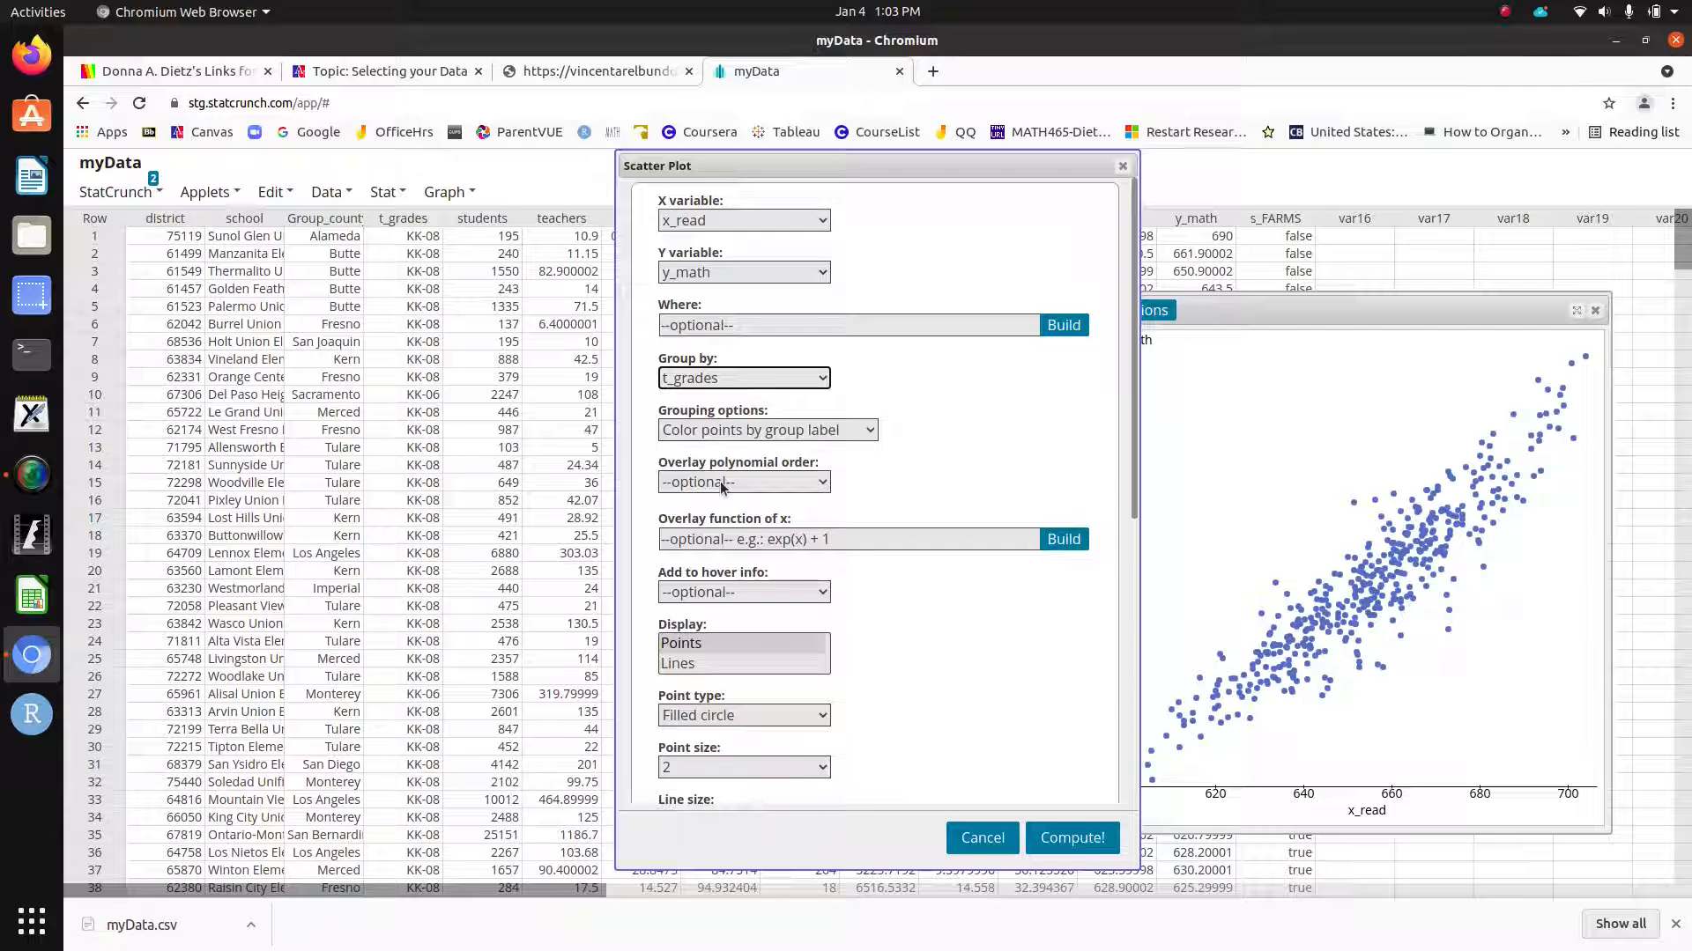
click(1074, 844)
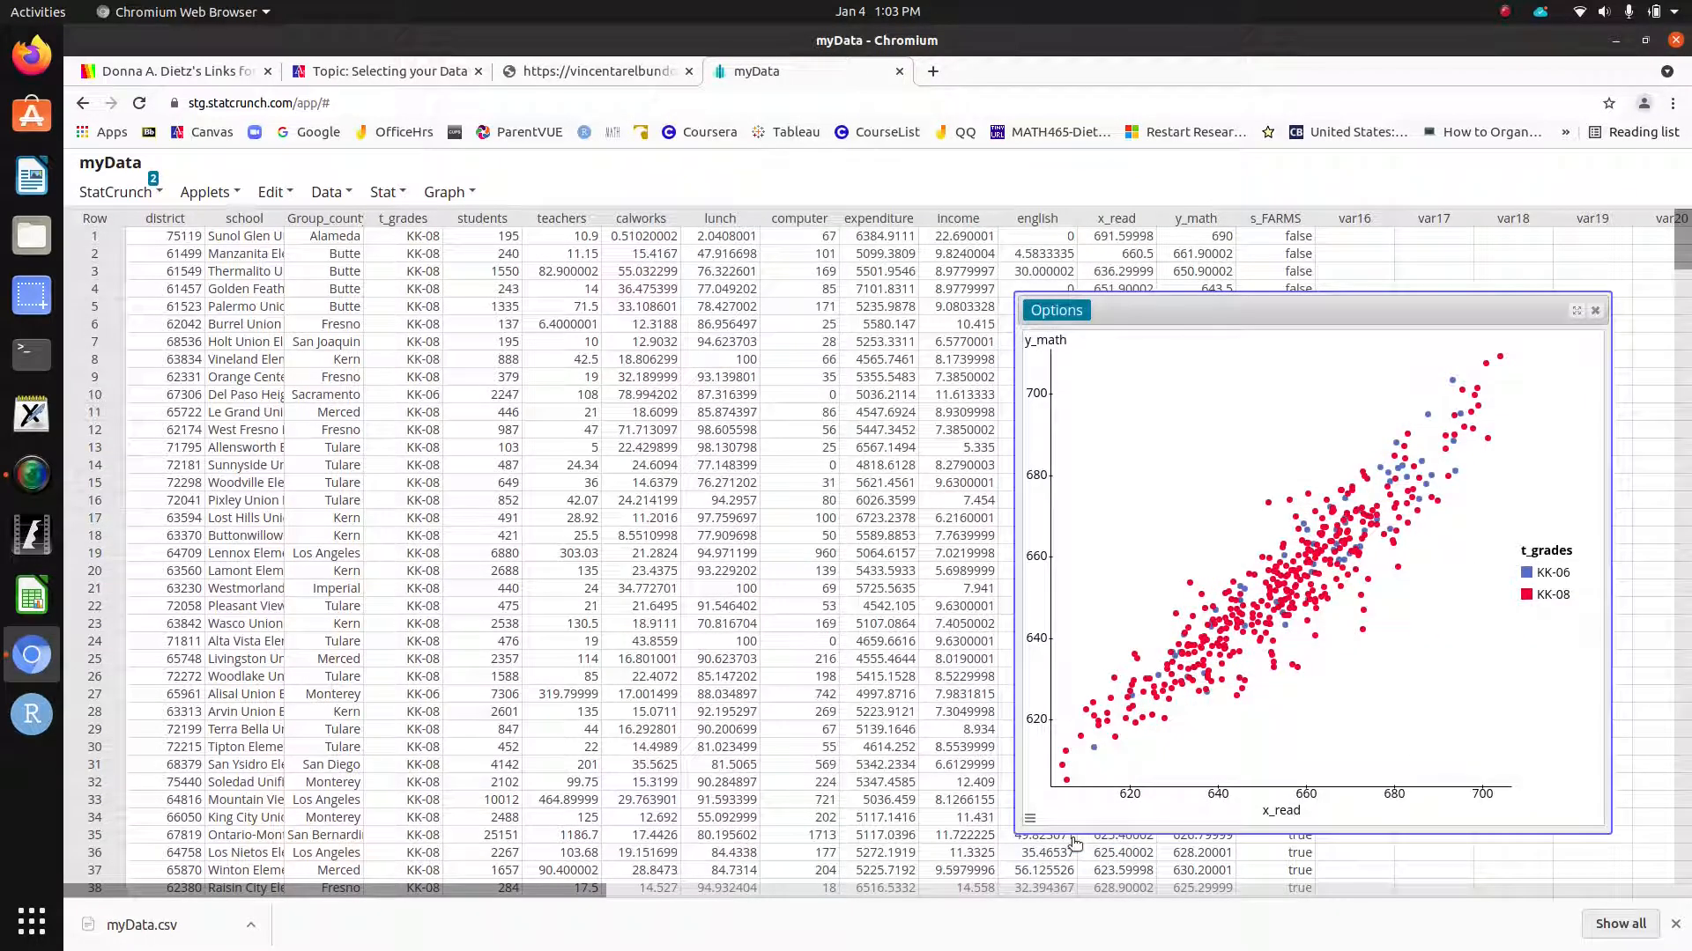
Step: Edit the scatter plot to group its points by Group_county and recompute it
click(1060, 312)
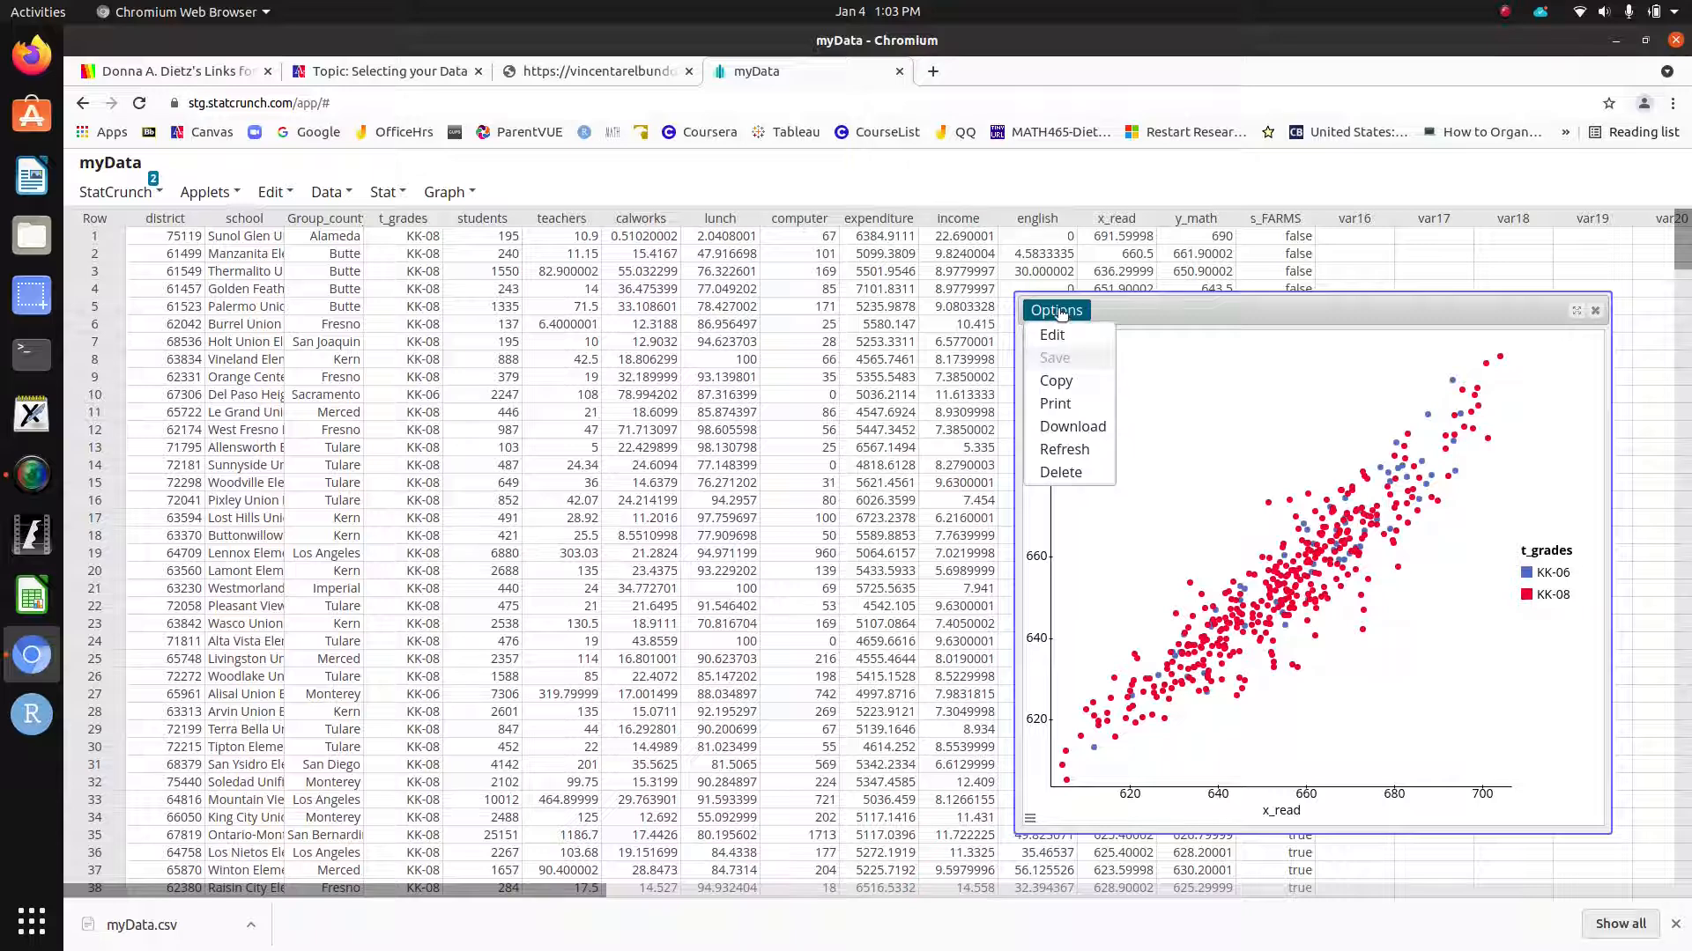
click(1055, 337)
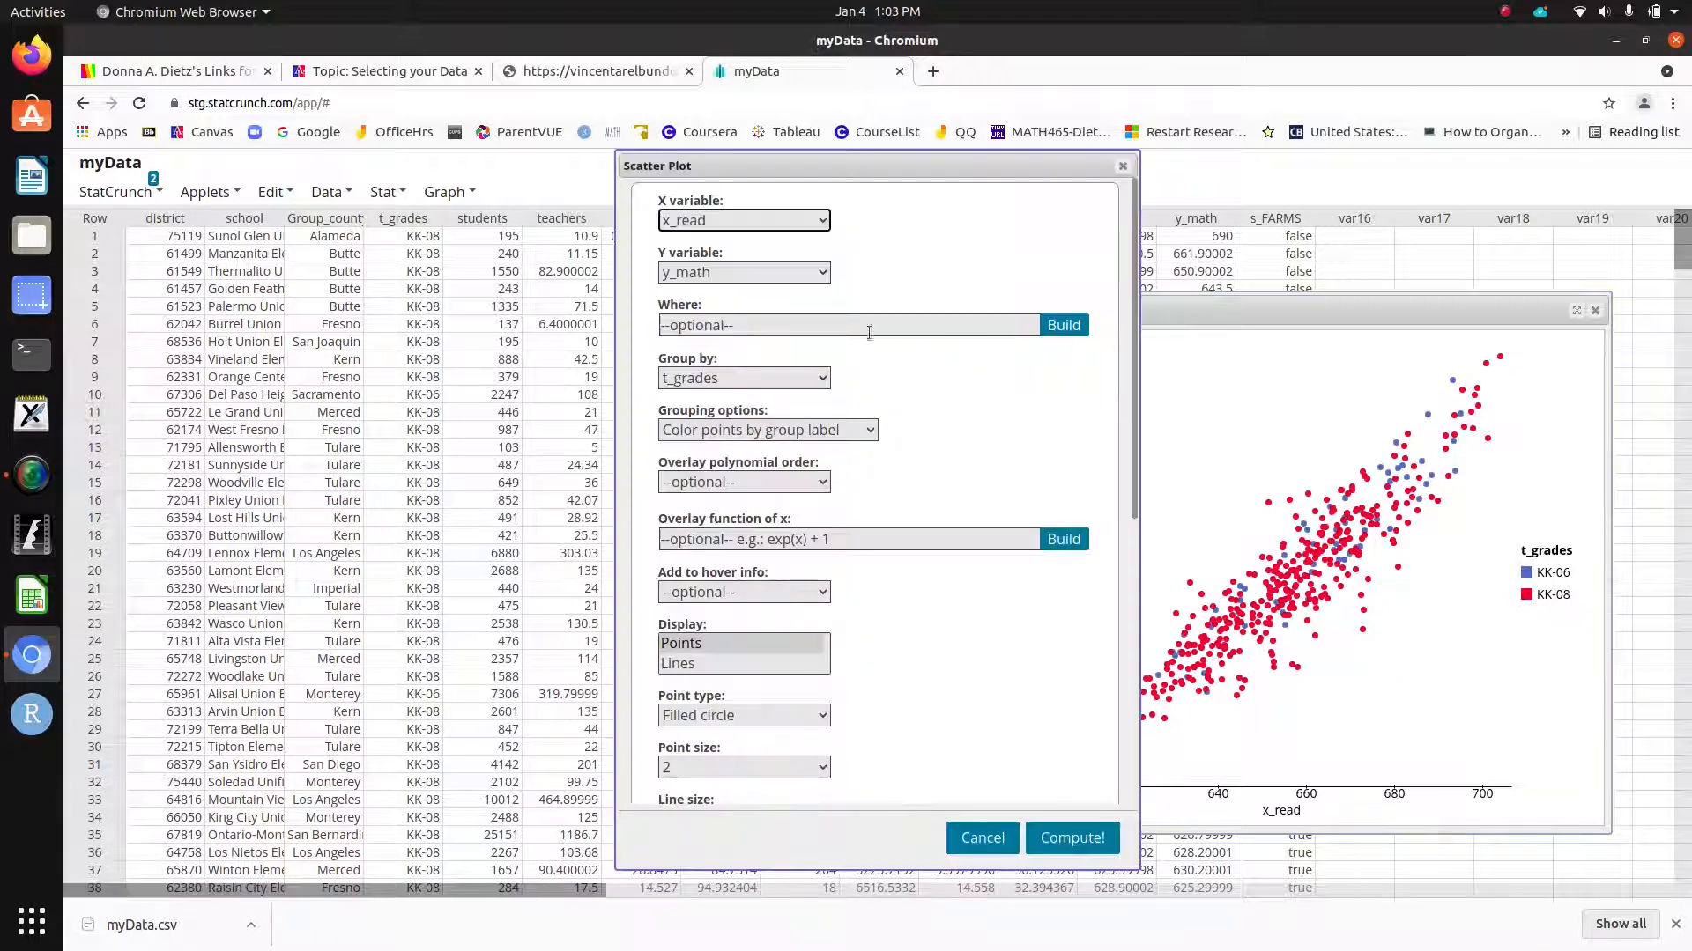
click(769, 381)
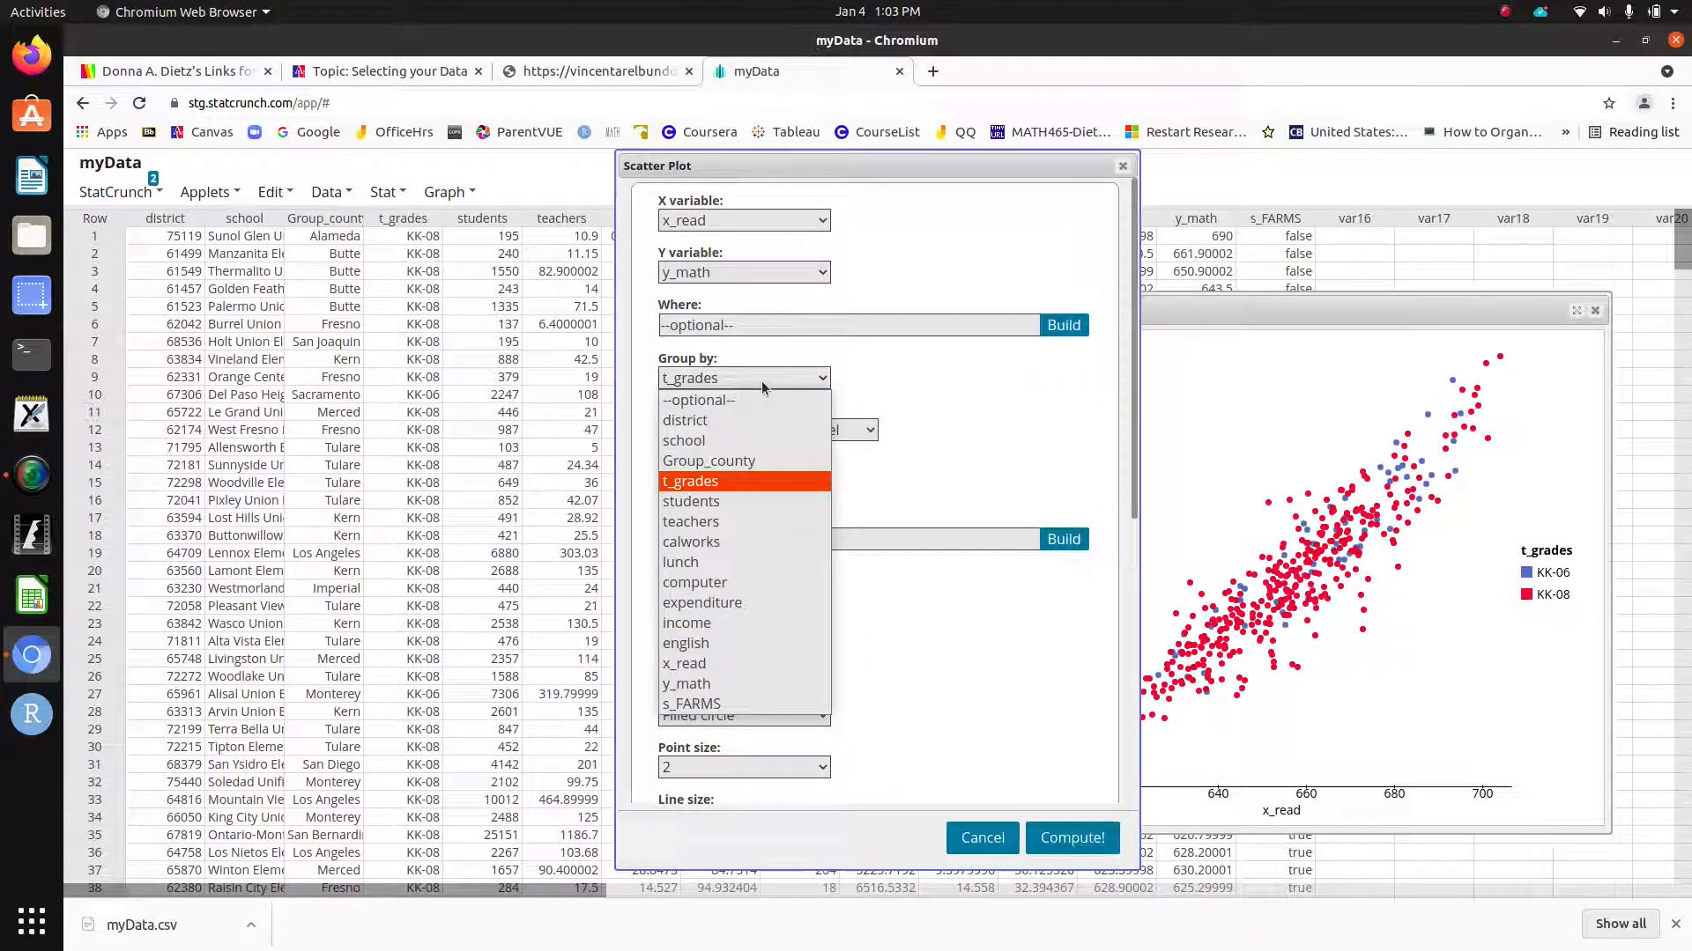
click(724, 458)
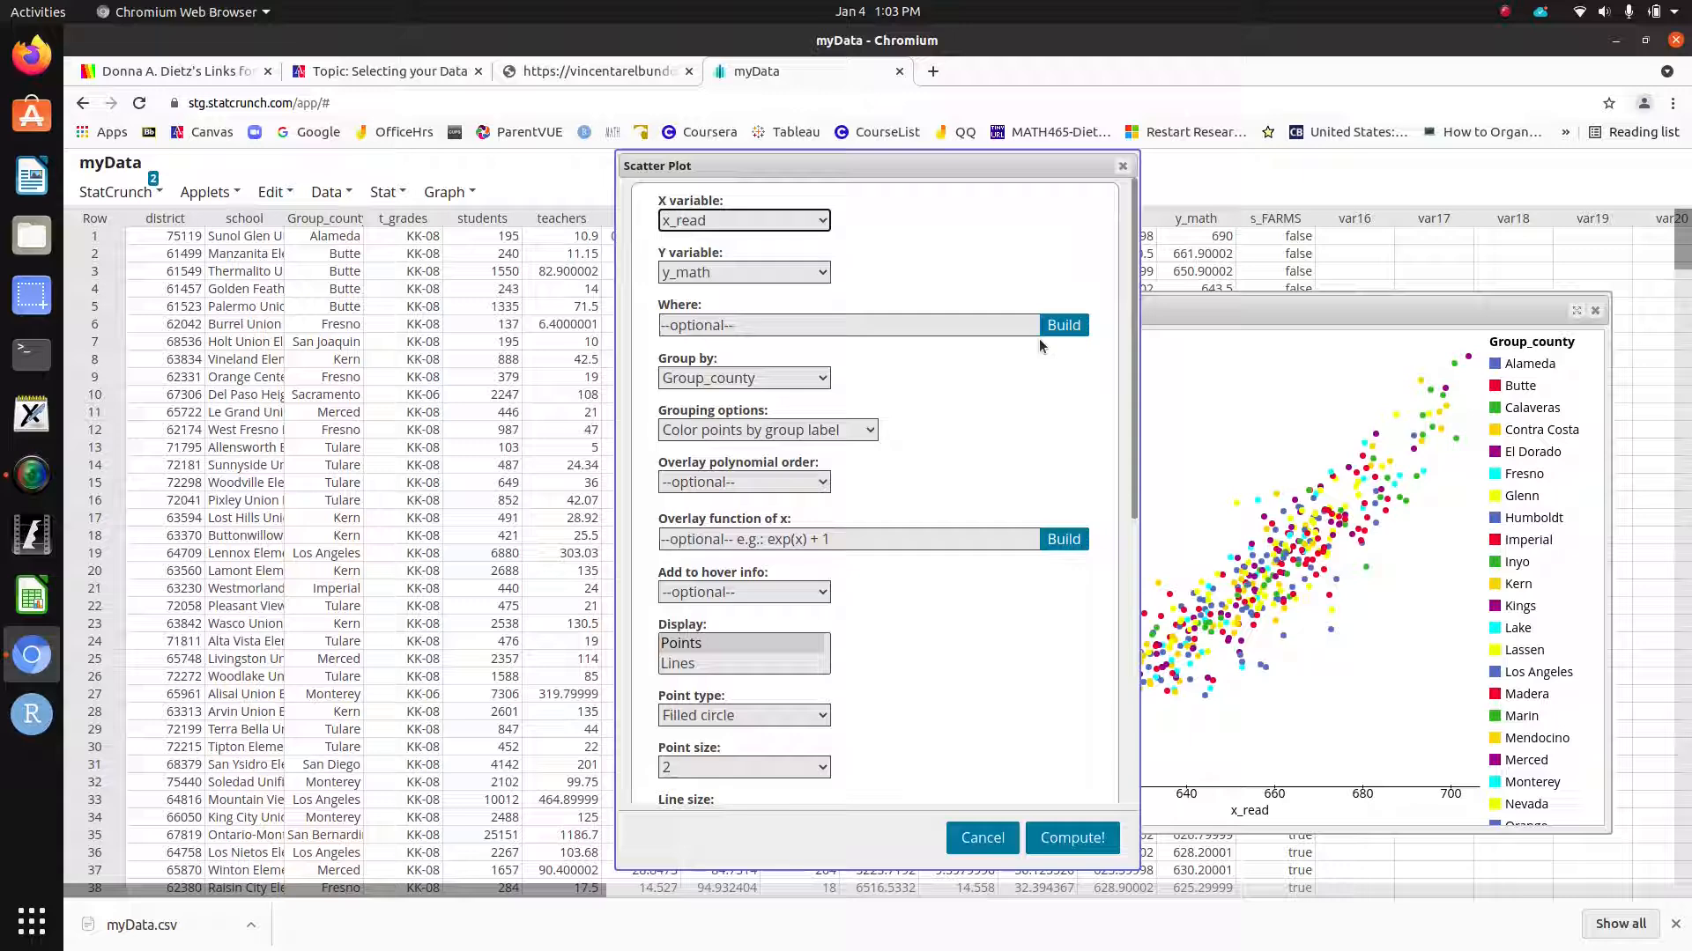
Step: Set the scatter plot's color scheme to Many shades - 18 colors and recompute it
scroll(929, 467, down, 6)
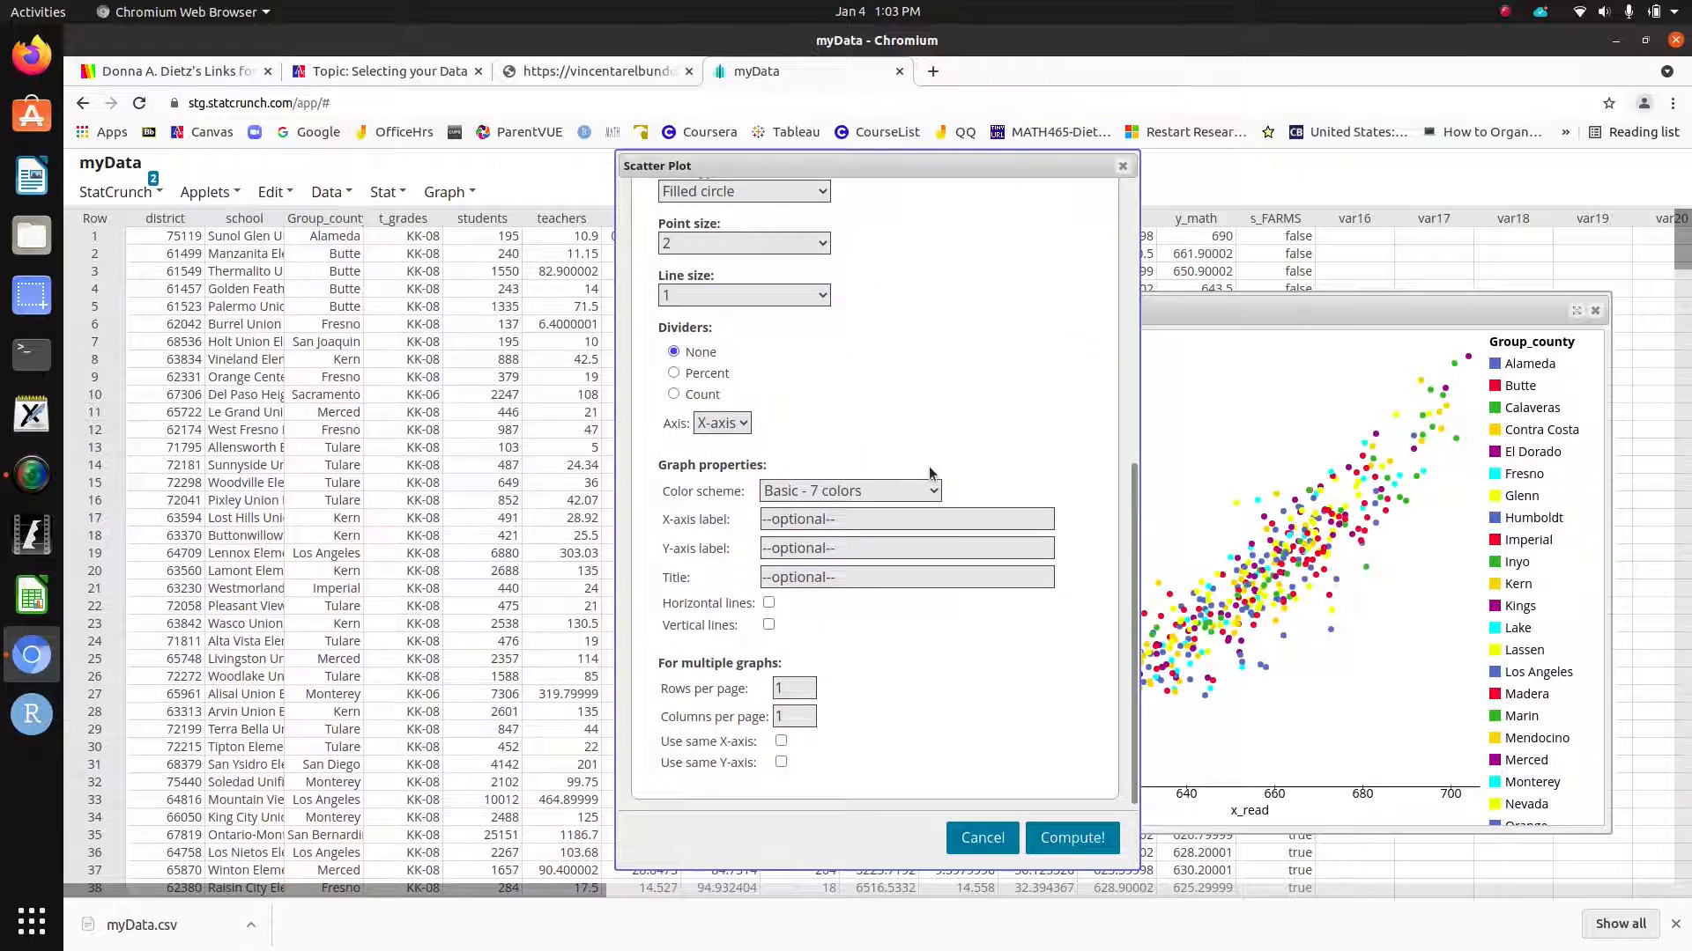
click(882, 490)
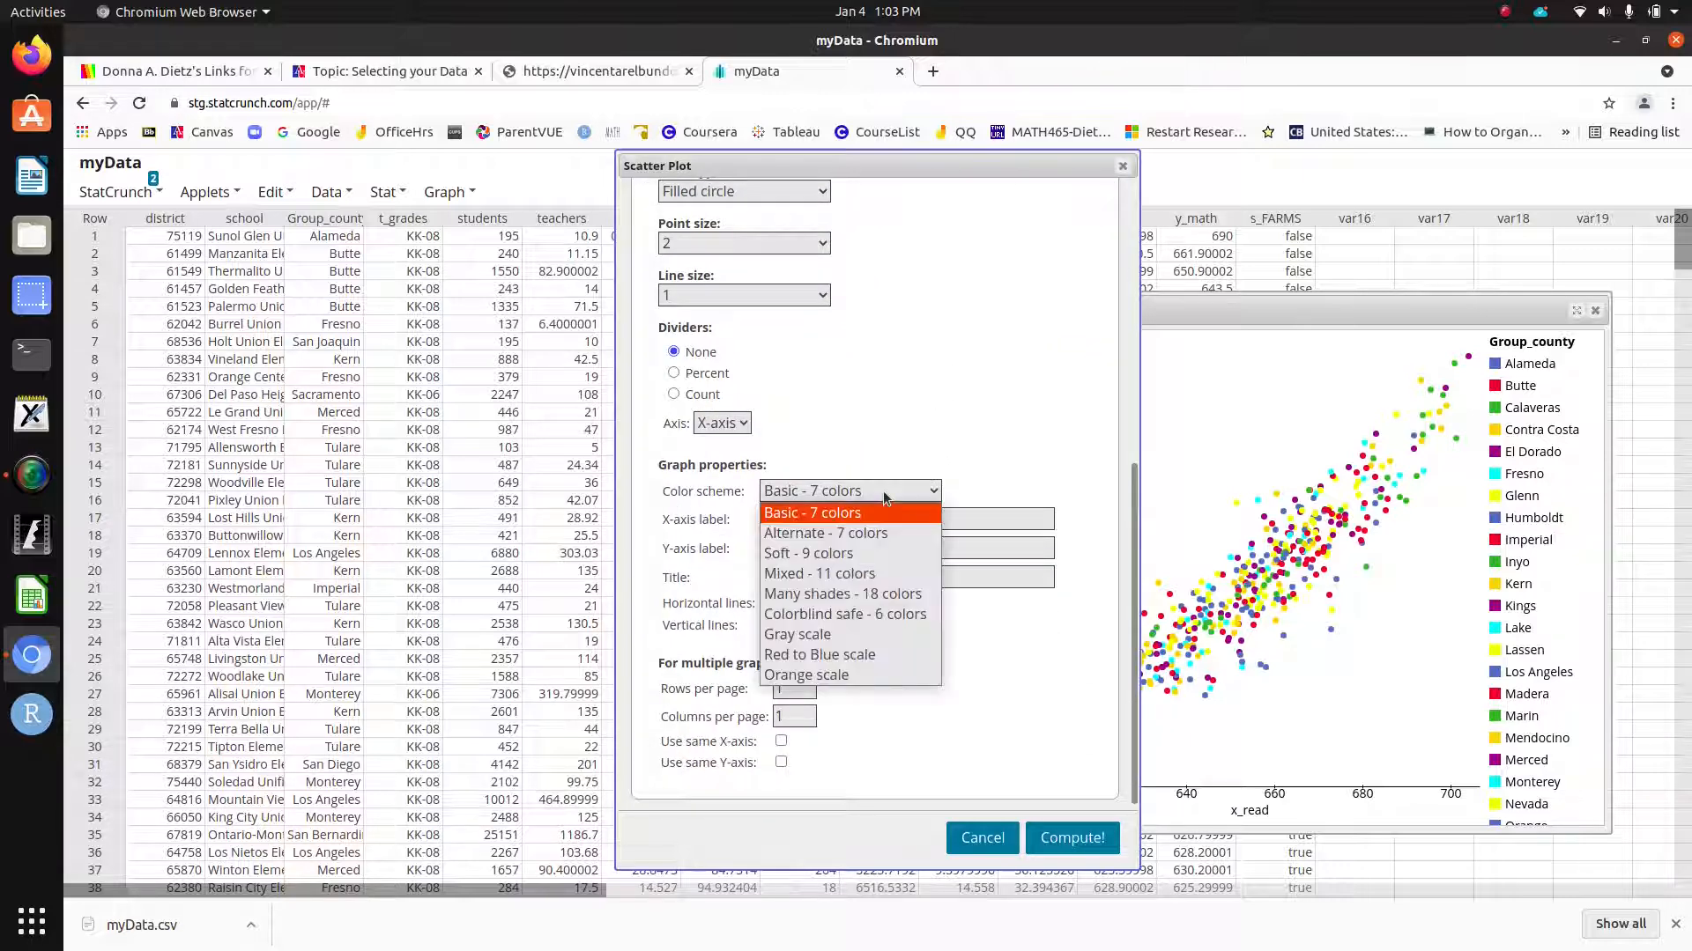
click(837, 596)
click(1057, 841)
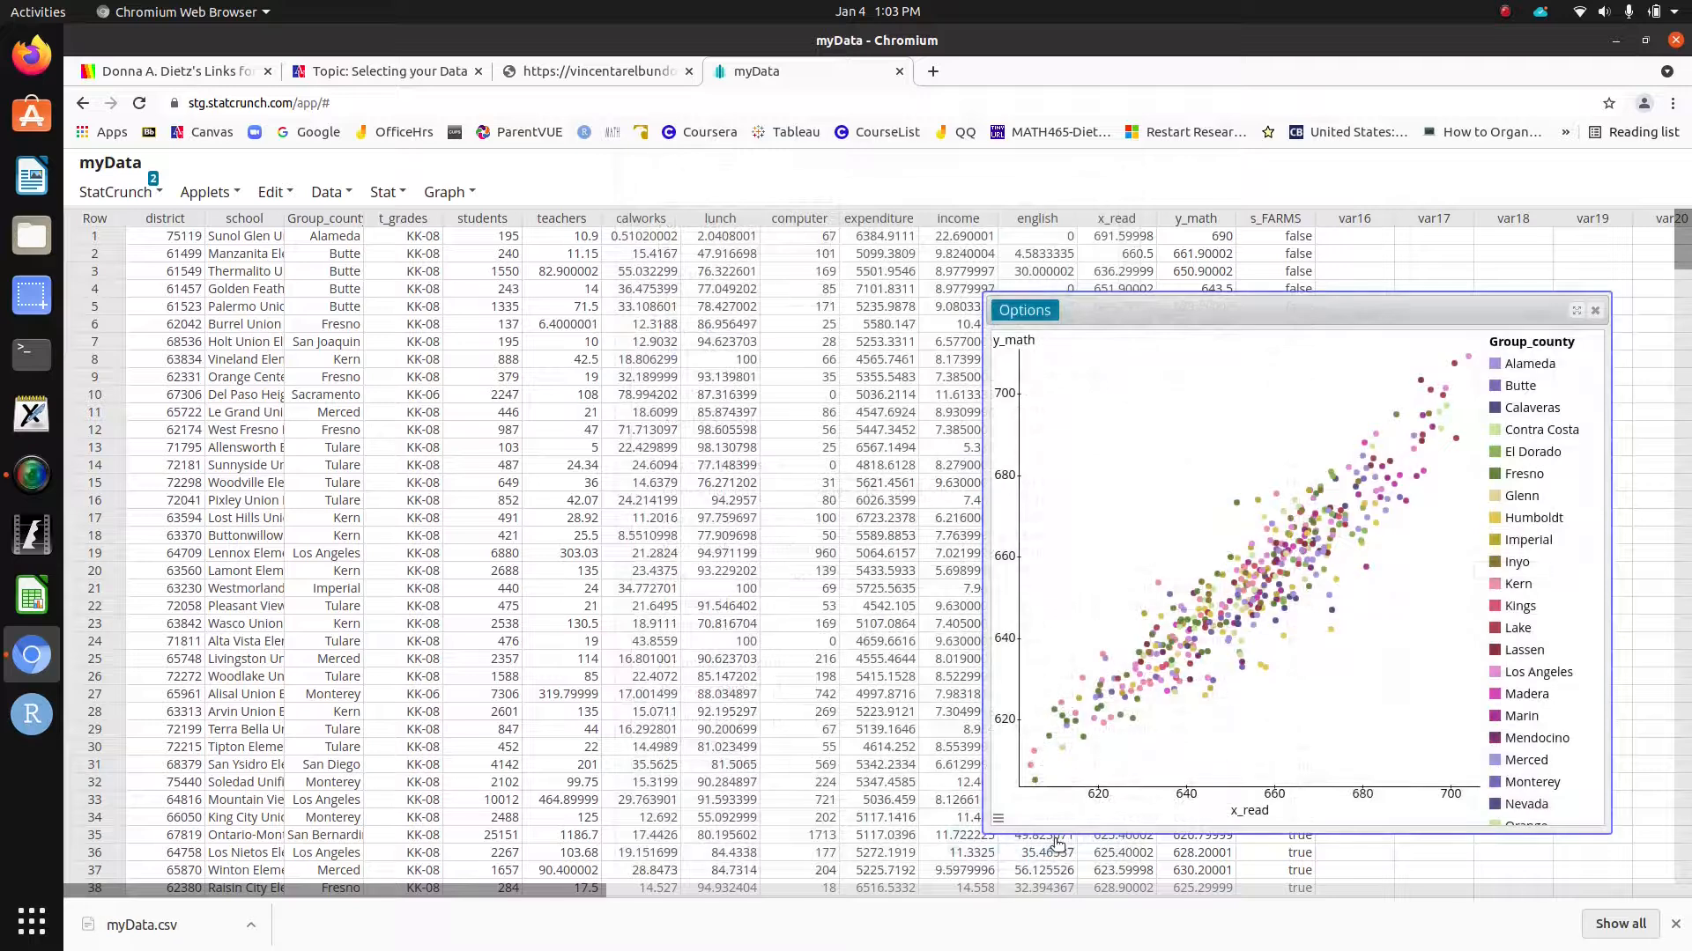
Step: Edit the scatter plot to overlay a polynomial of order 1 and recompute it
click(1025, 311)
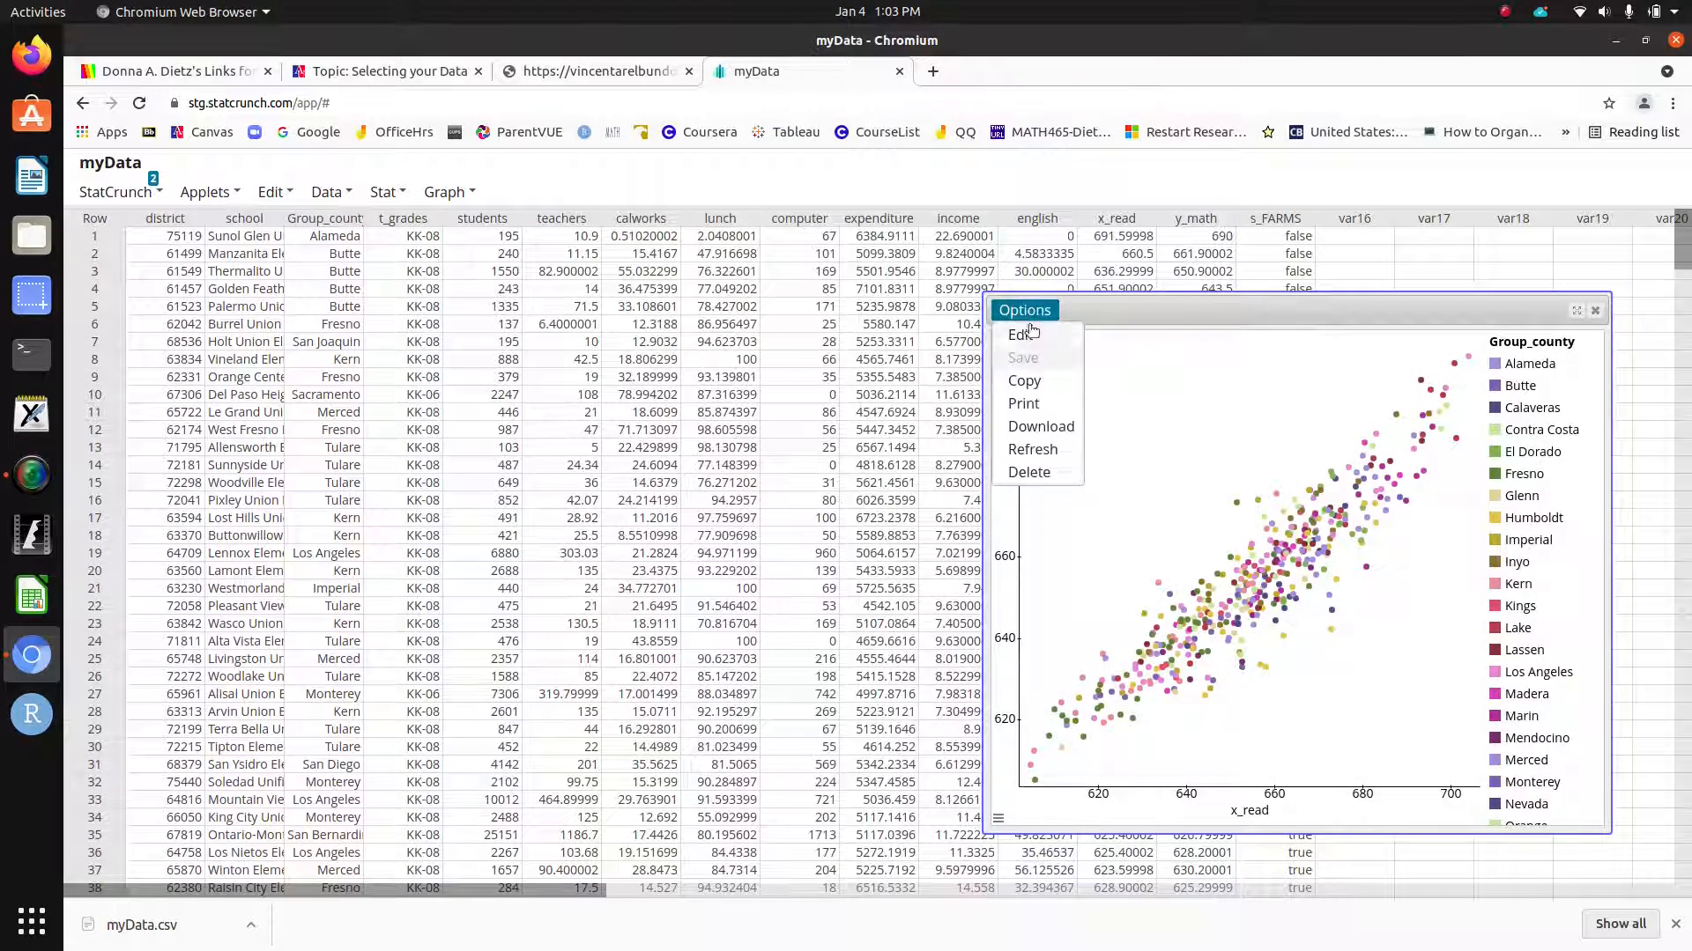
click(1028, 331)
click(756, 481)
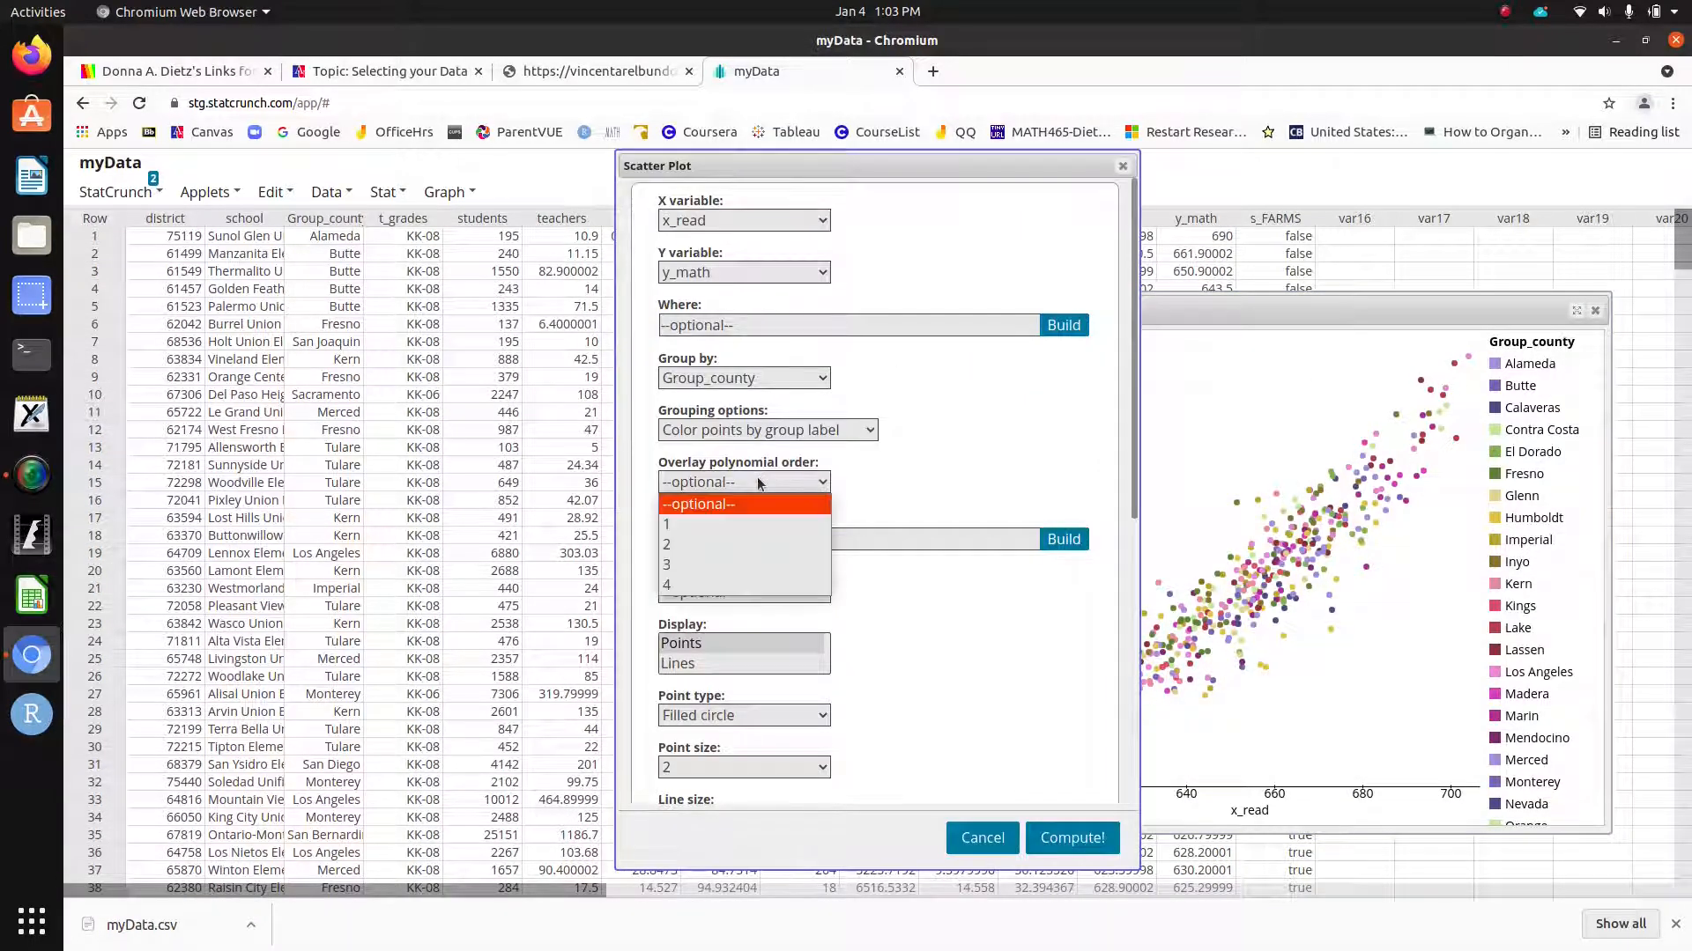
click(731, 525)
click(1071, 837)
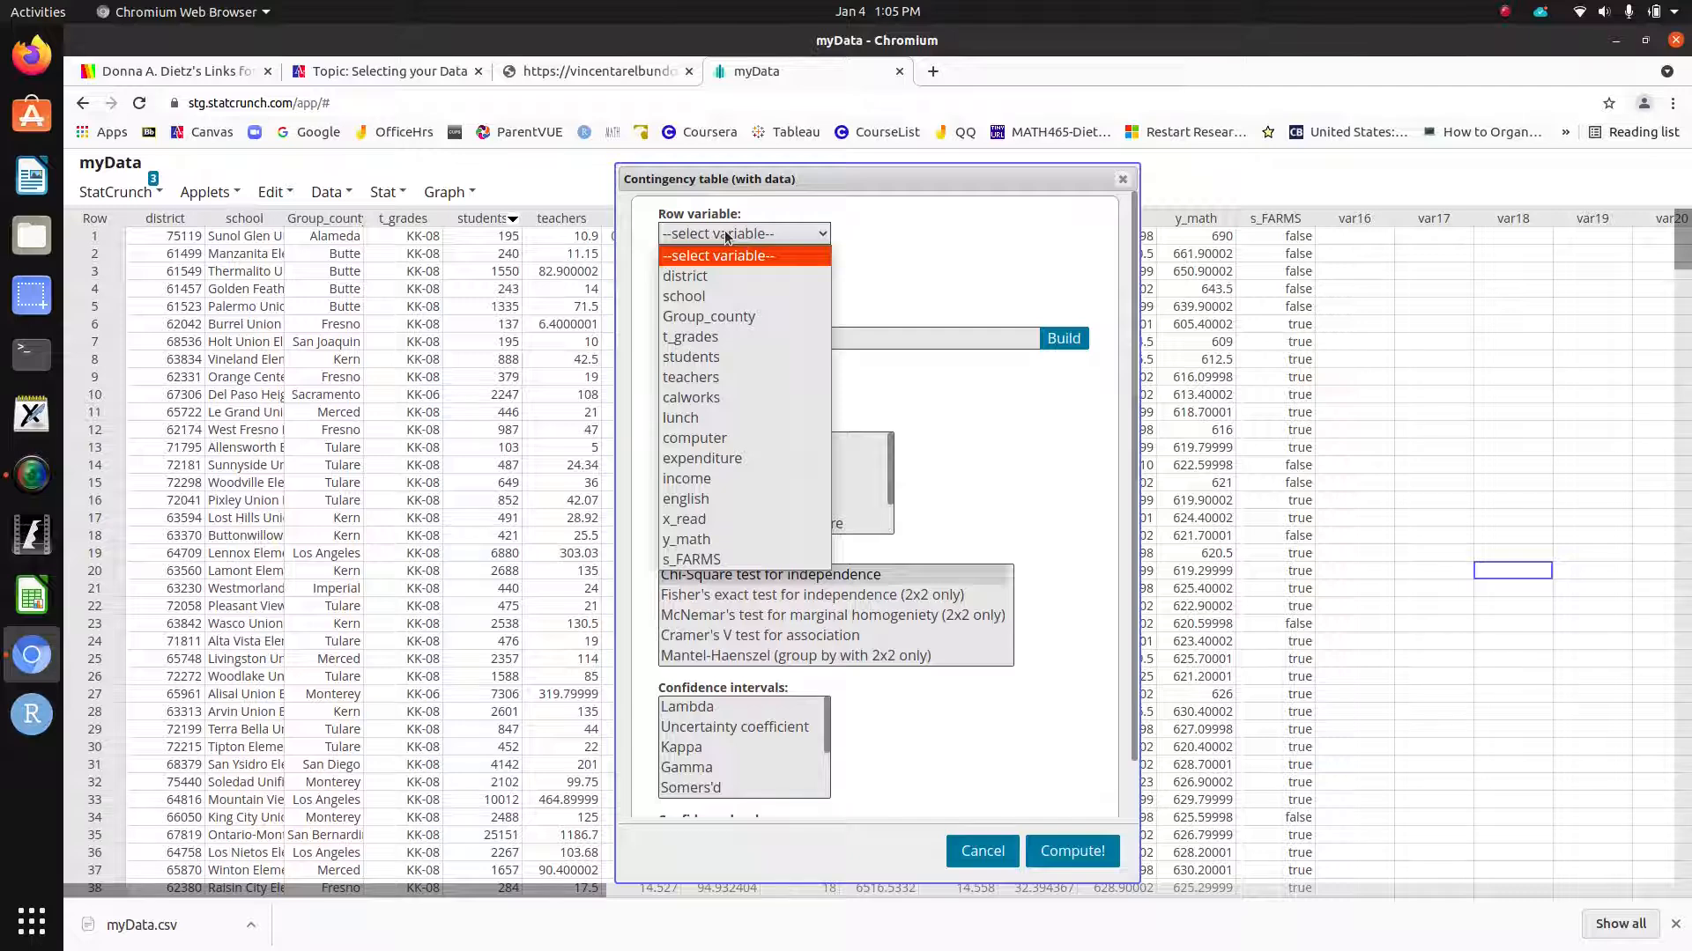
Step: Compute a contingency table with t_grades as the row variable and s_FARMS as the column variable, and close its results
click(719, 286)
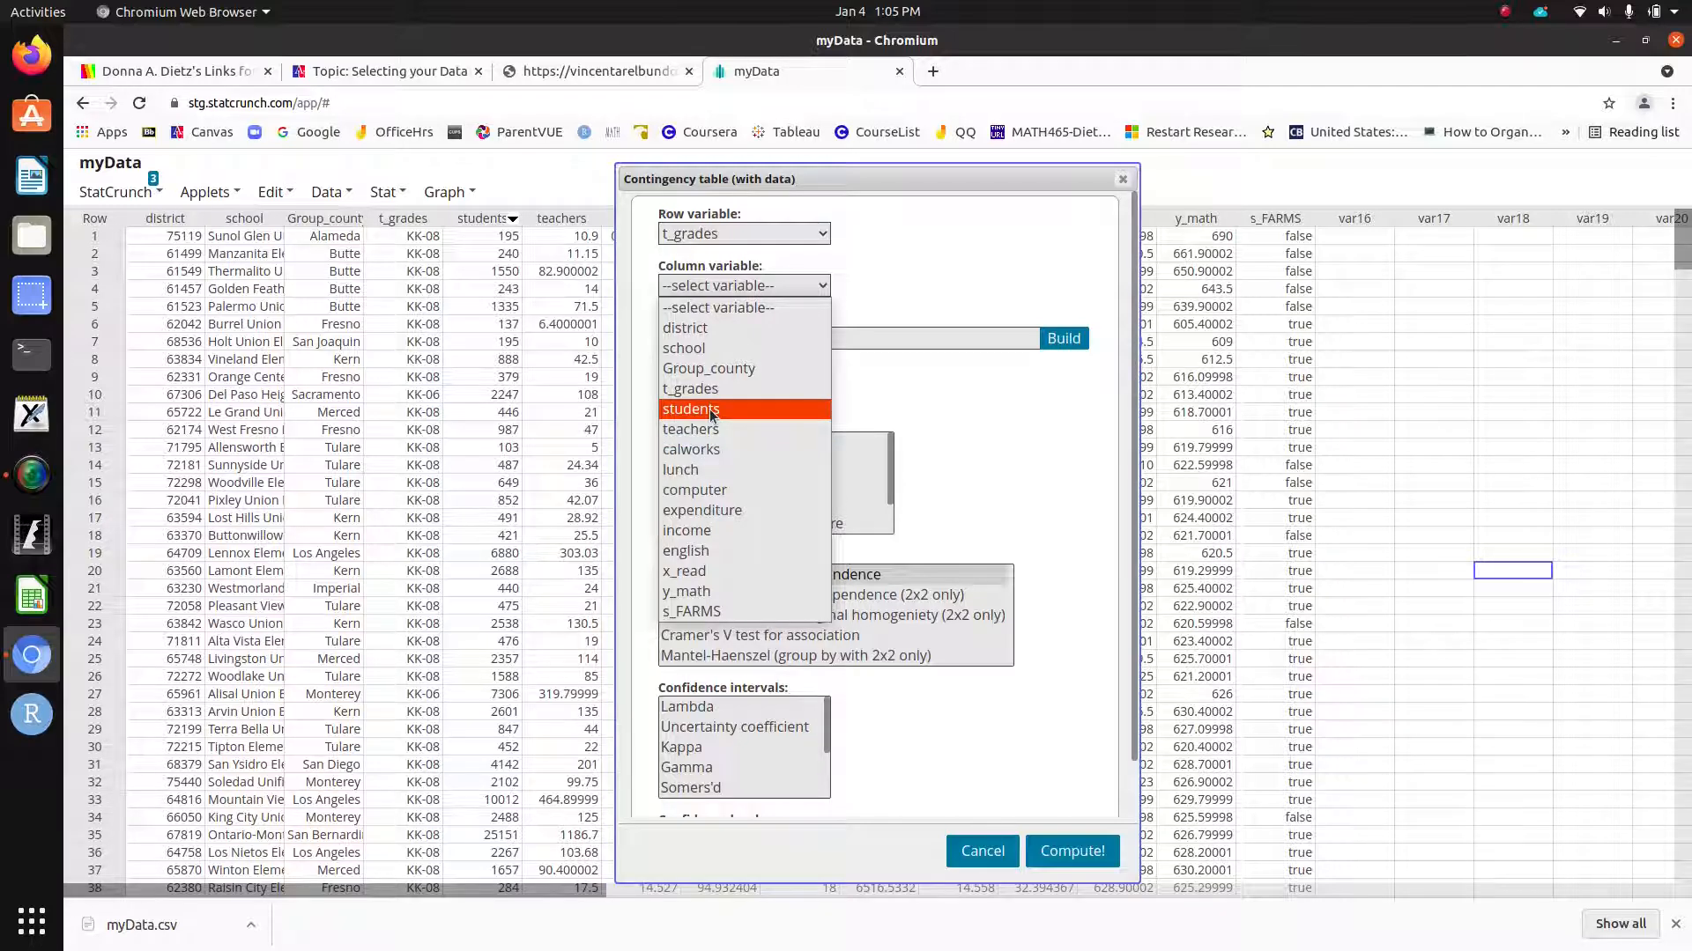
click(696, 612)
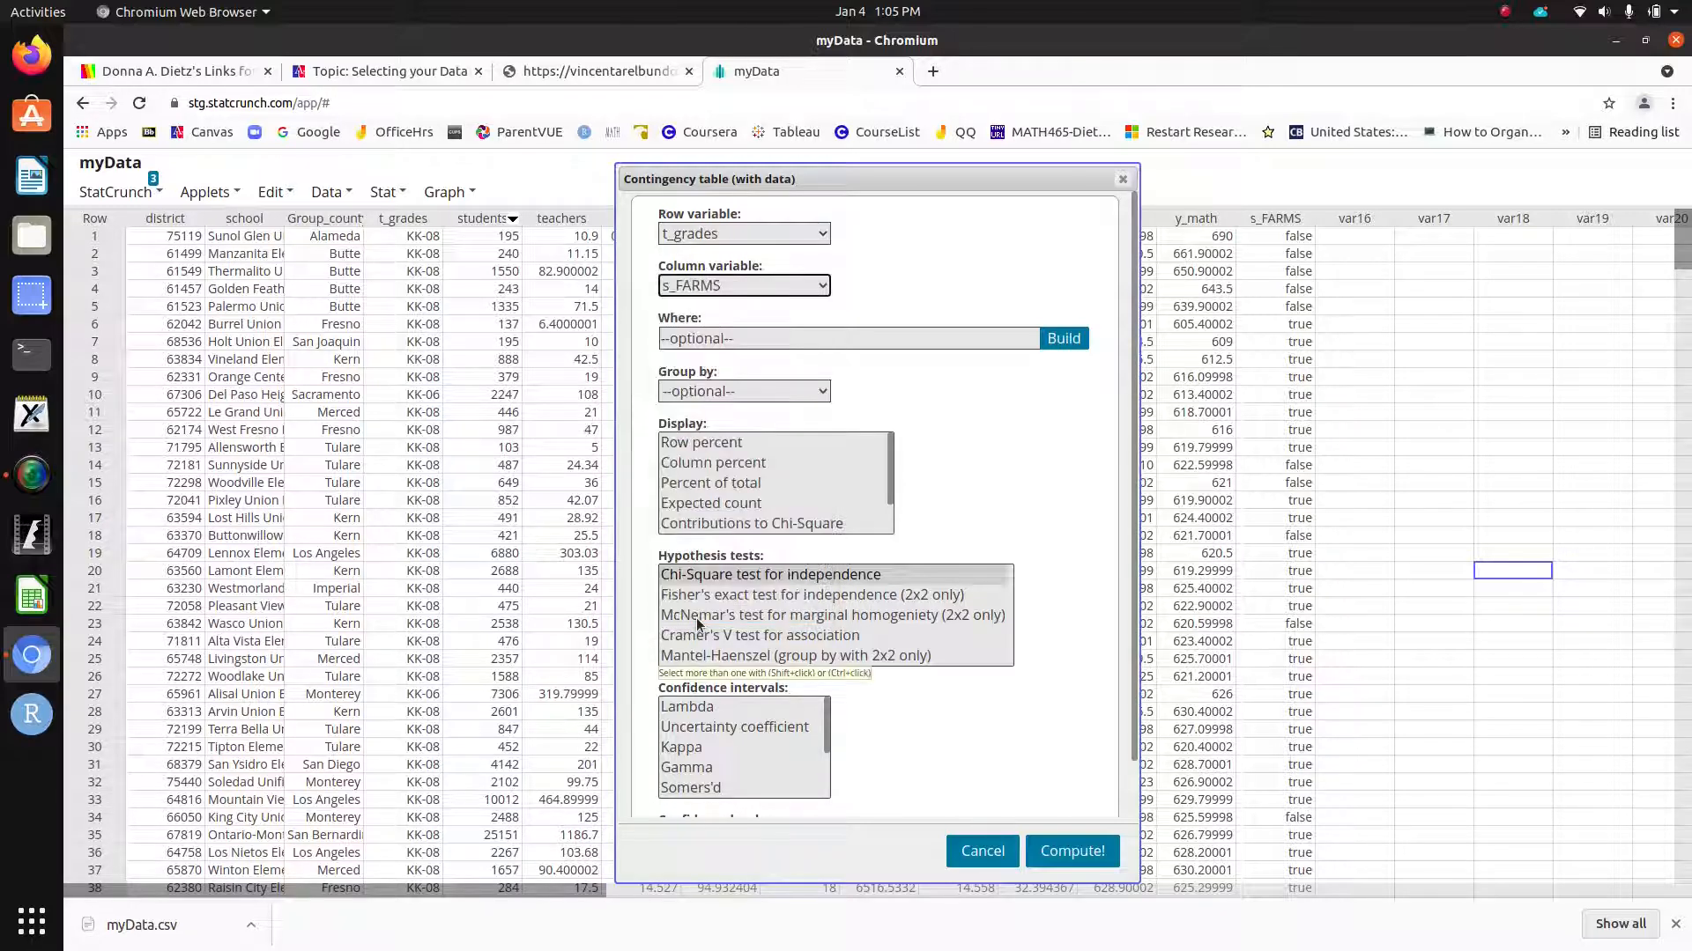
click(1073, 851)
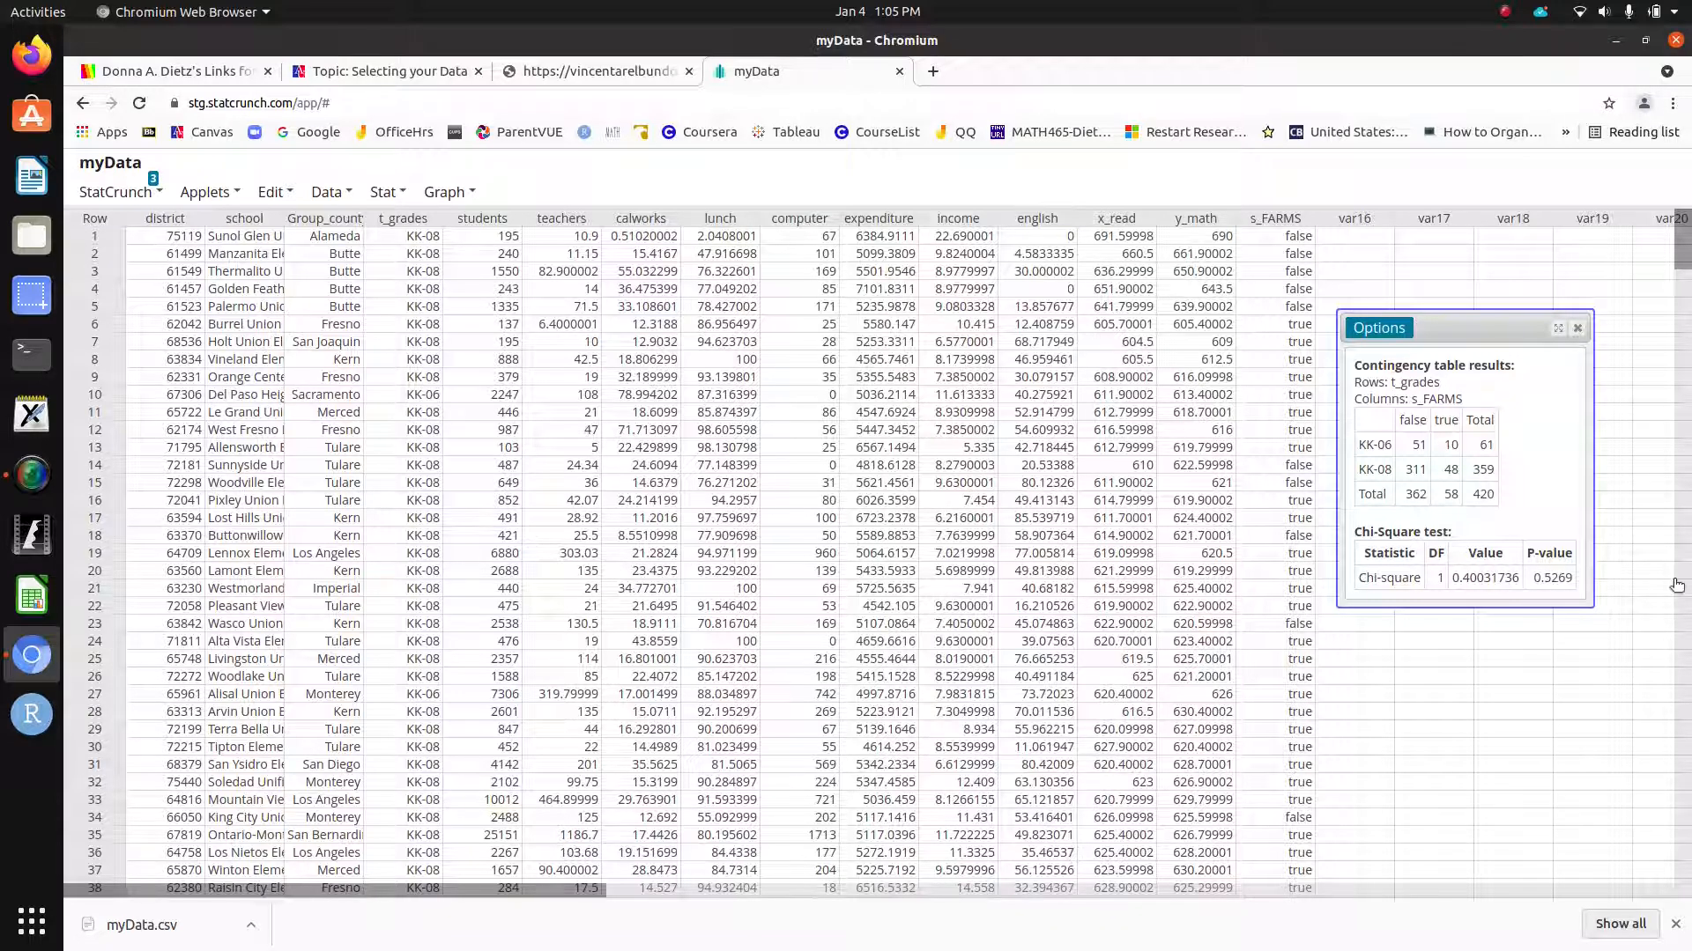
click(1577, 327)
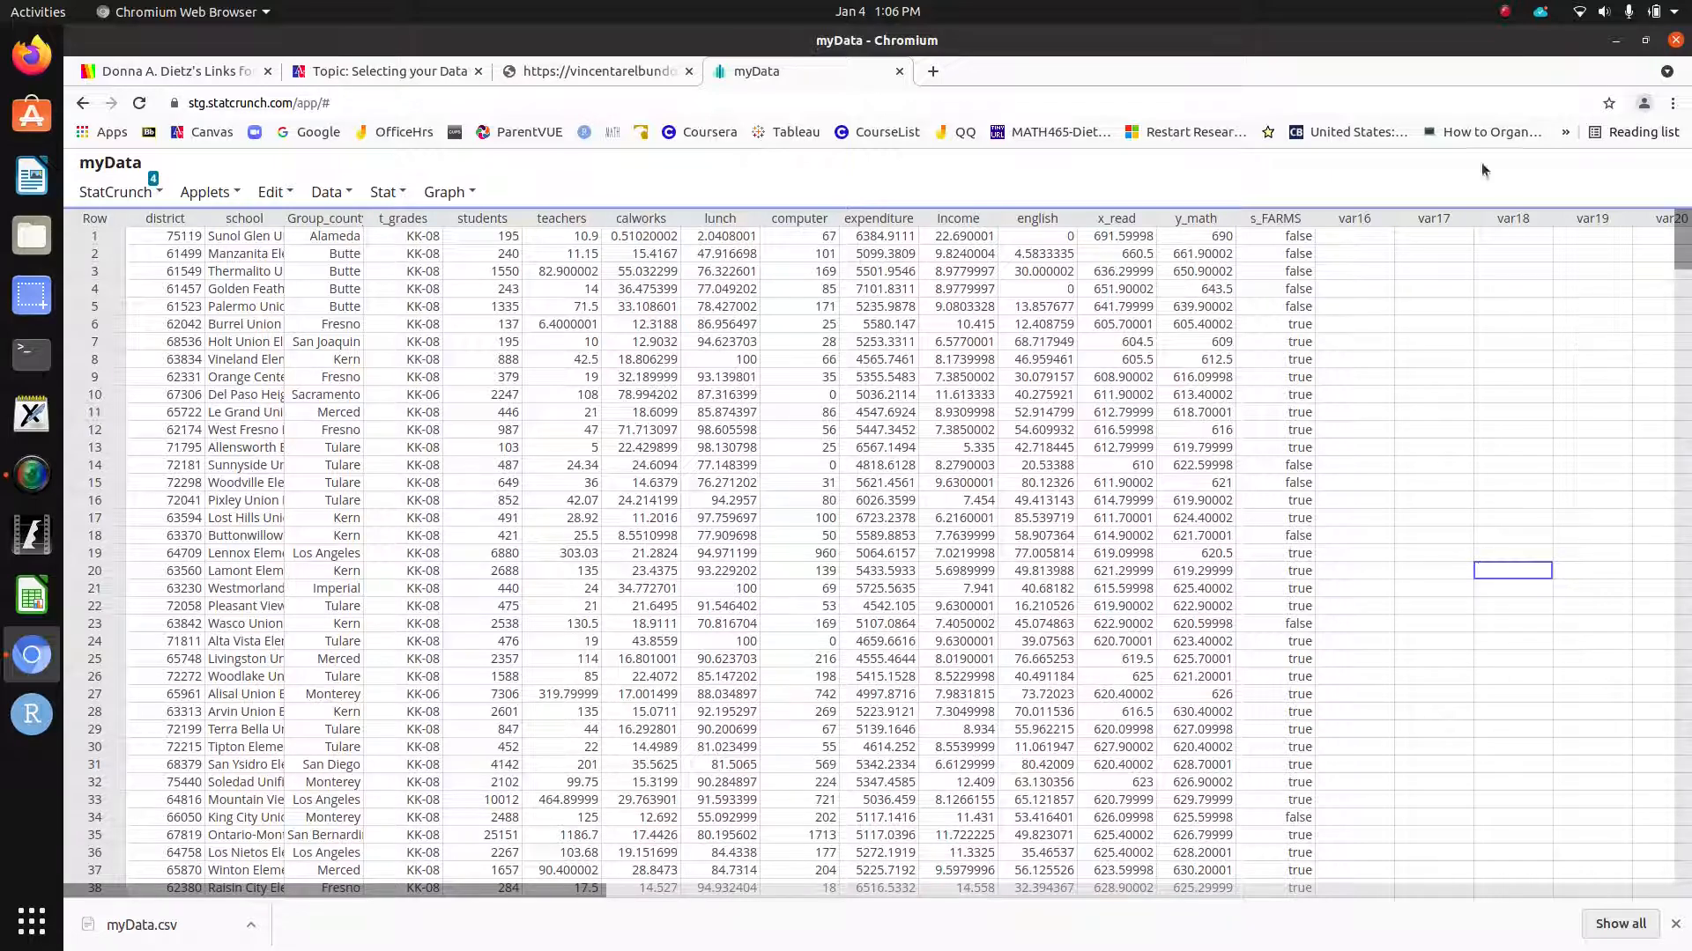
Step: Start computing a new data column with s_FARMS as the expression
mouse_move(1266, 229)
click(329, 195)
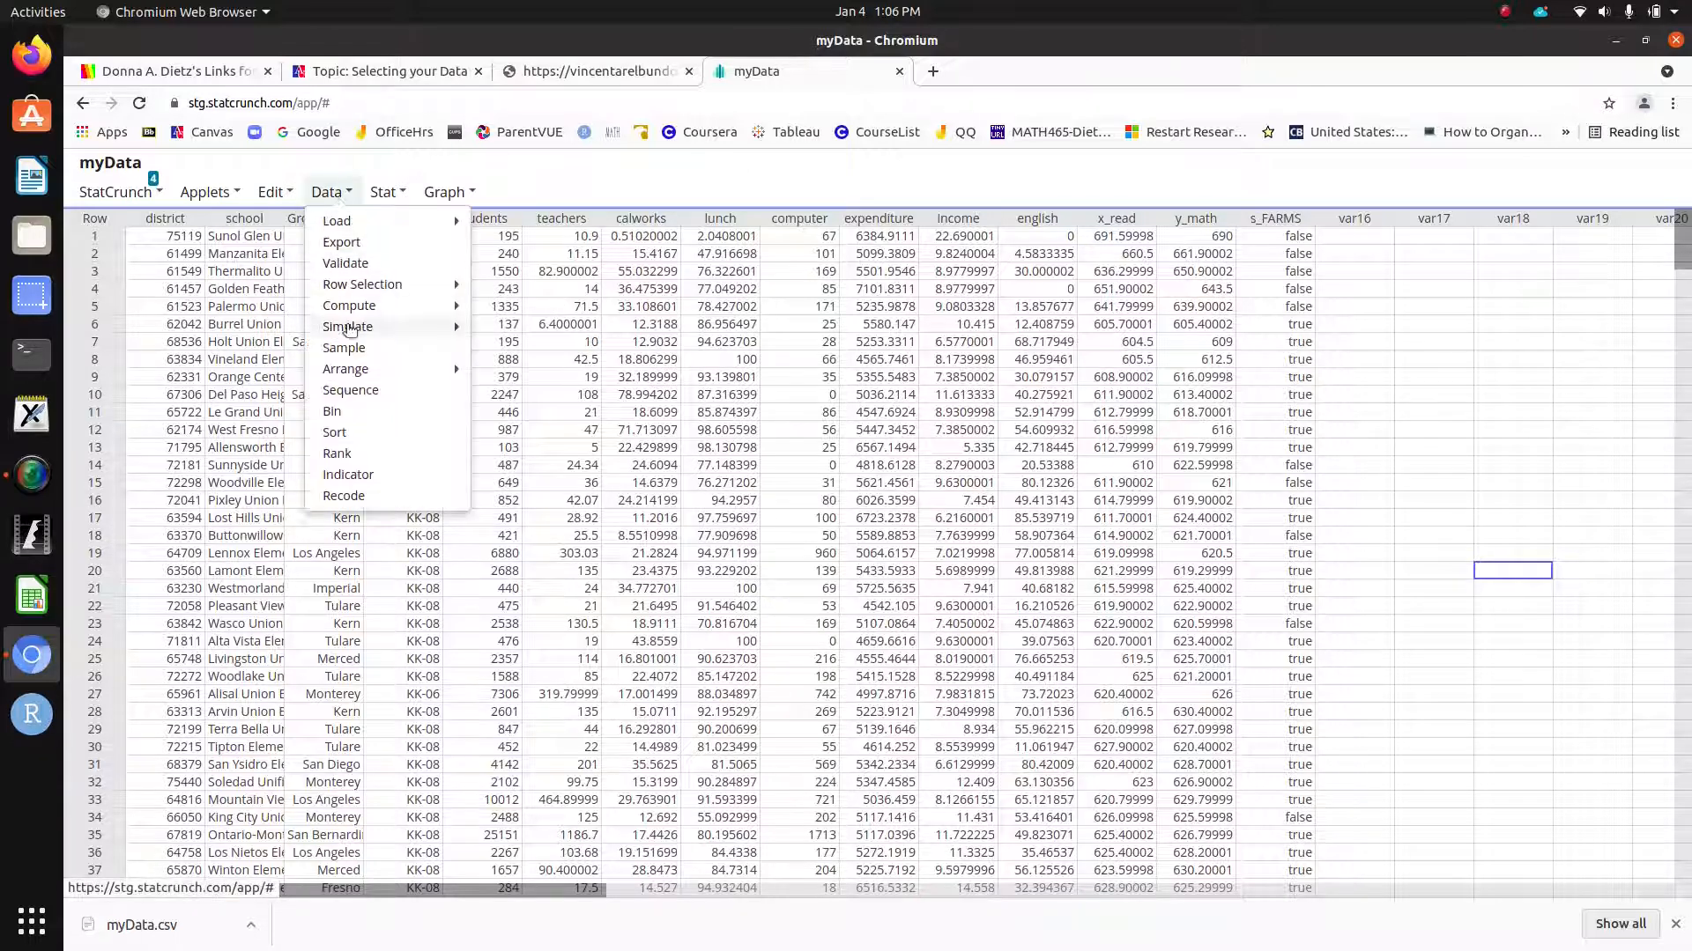
mouse_move(348, 306)
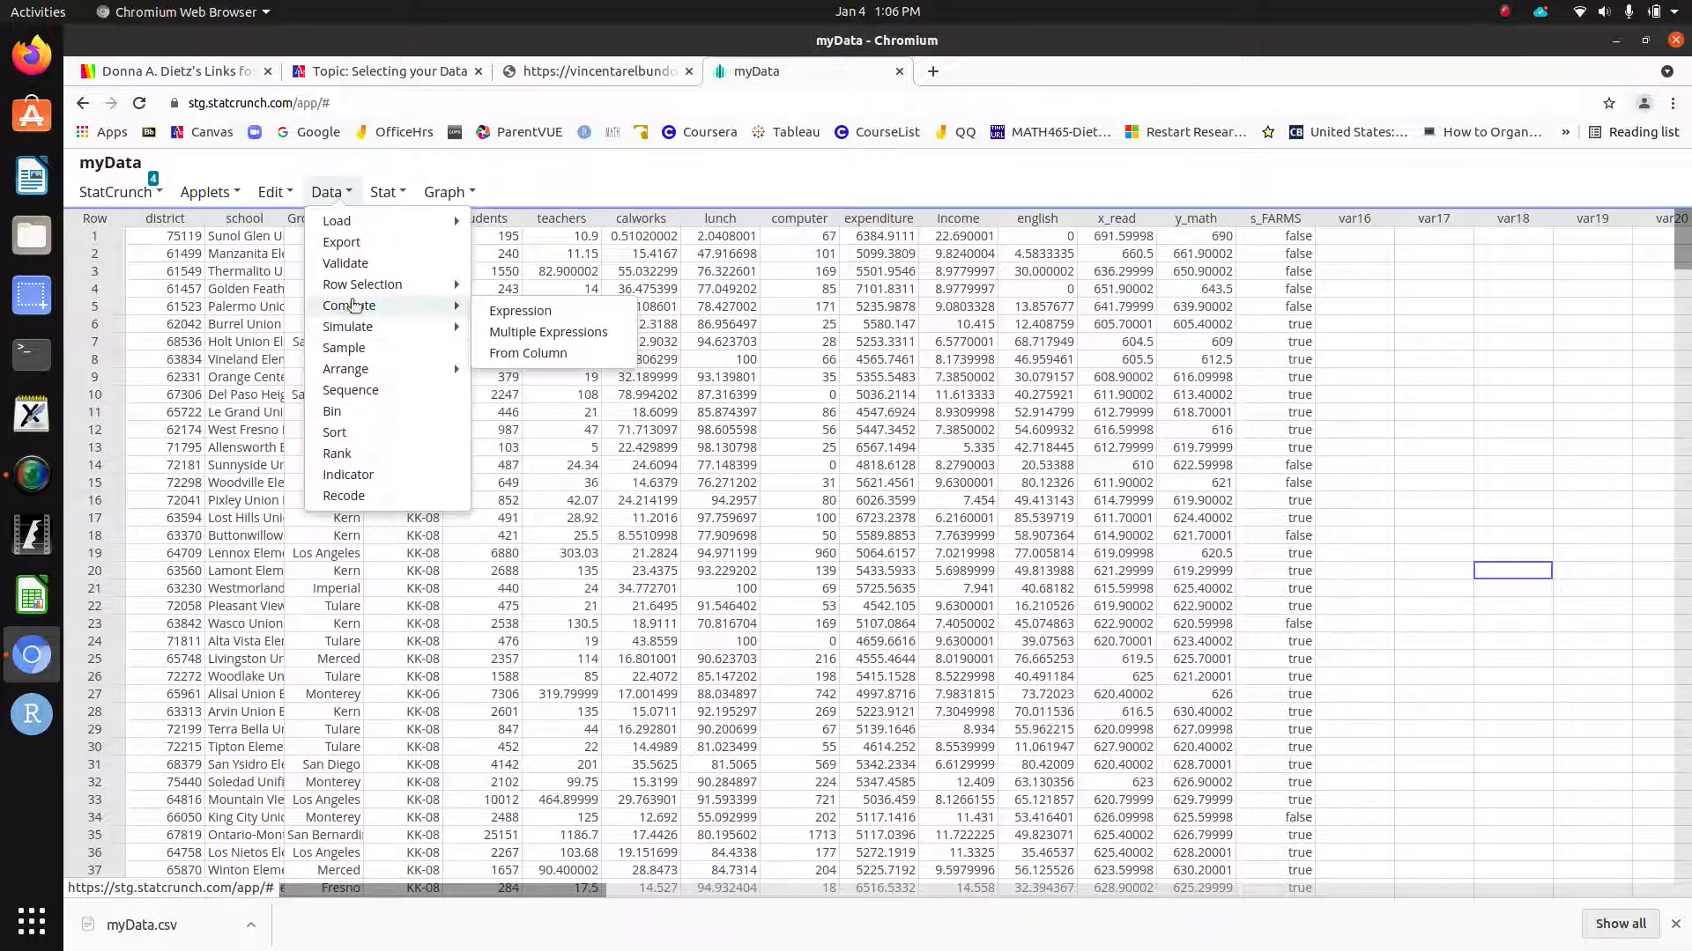
click(520, 310)
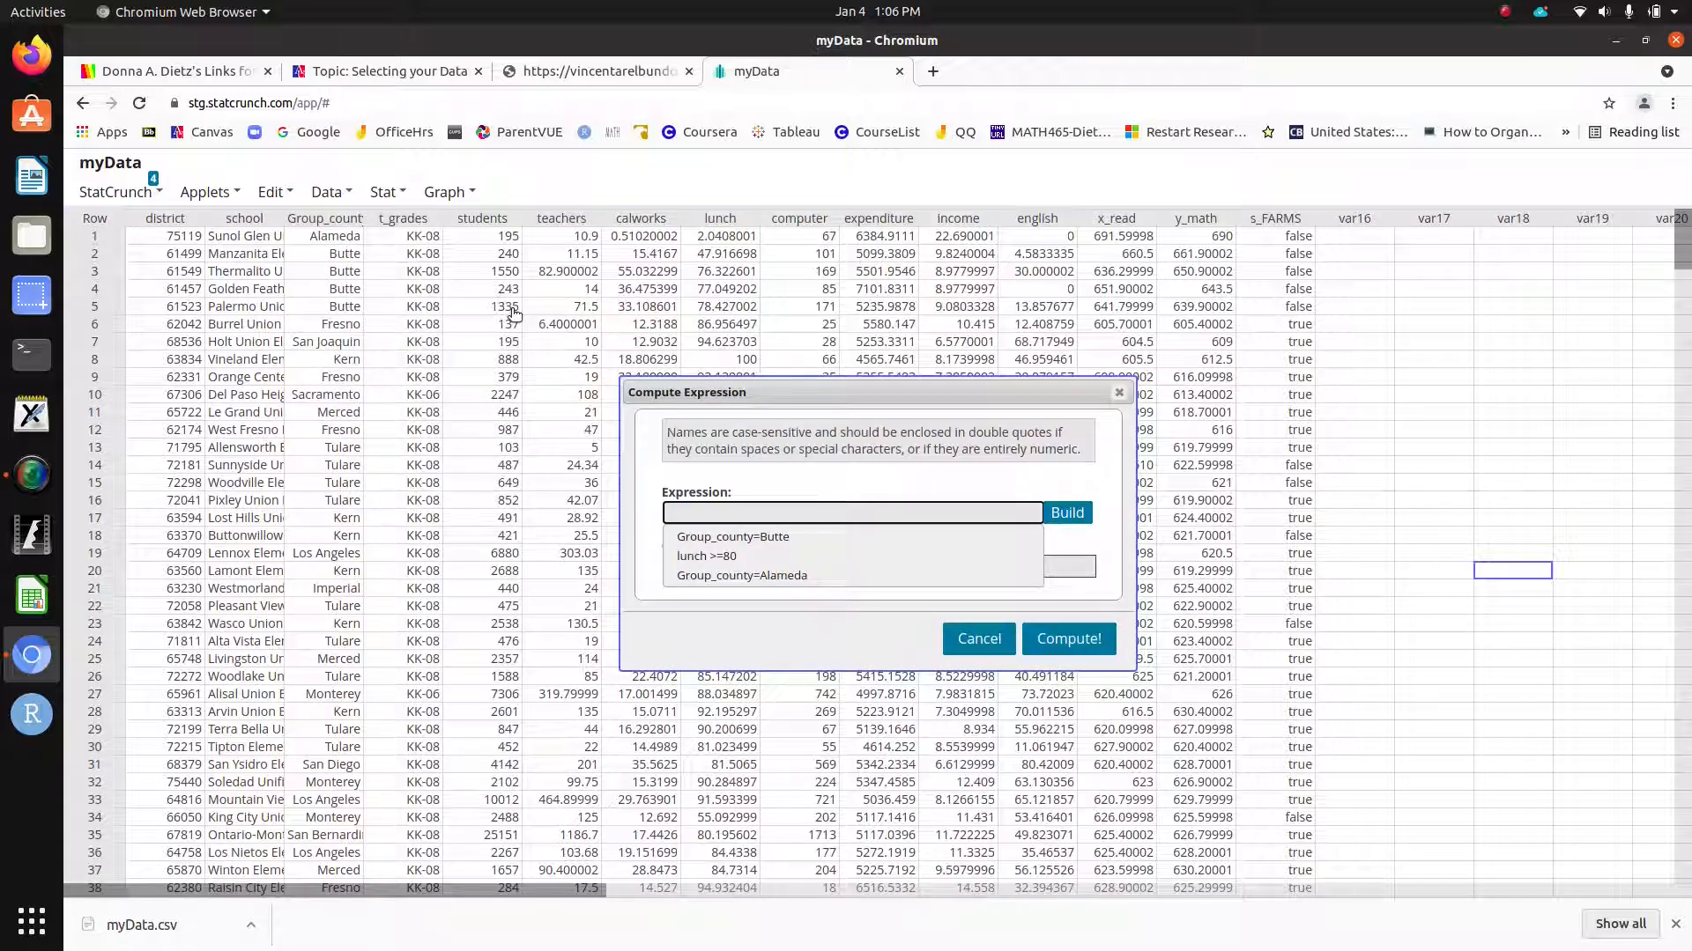
text(s_Farms)
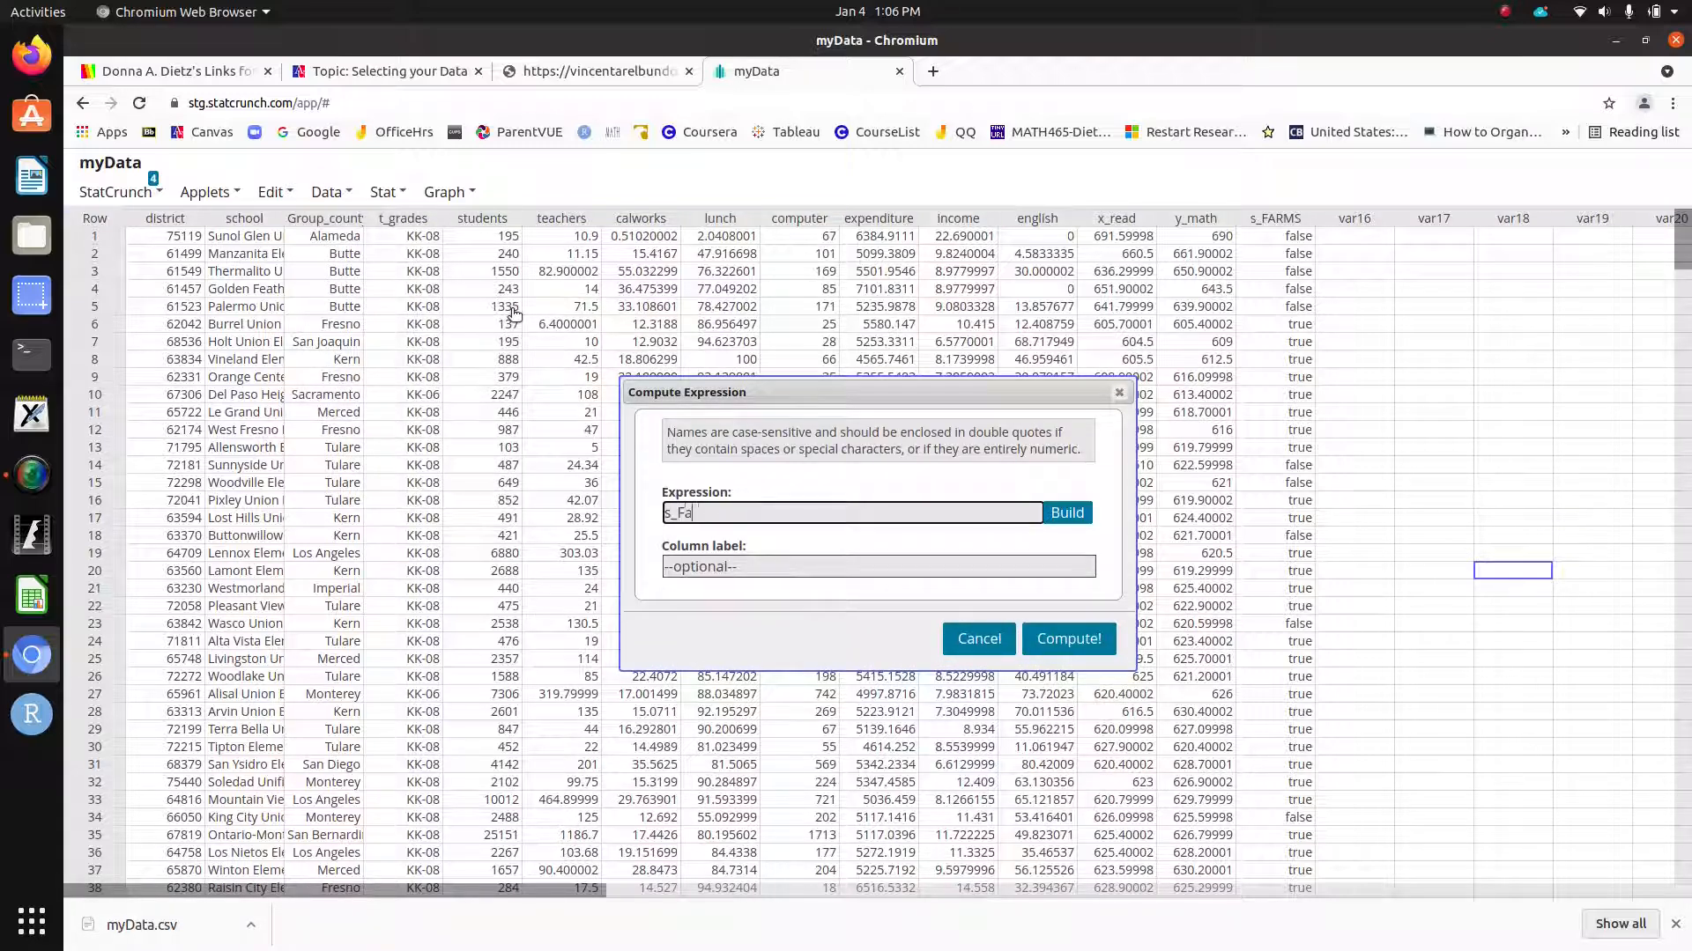
key(BackSpace)
key(BackSpace)
key(BackSpace)
key(BackSpace)
key(BackSpace)
text(FARMS)
Step: Label the computed column newSFARMS, add it to the data table and dismiss the result message
click(806, 568)
text(new)
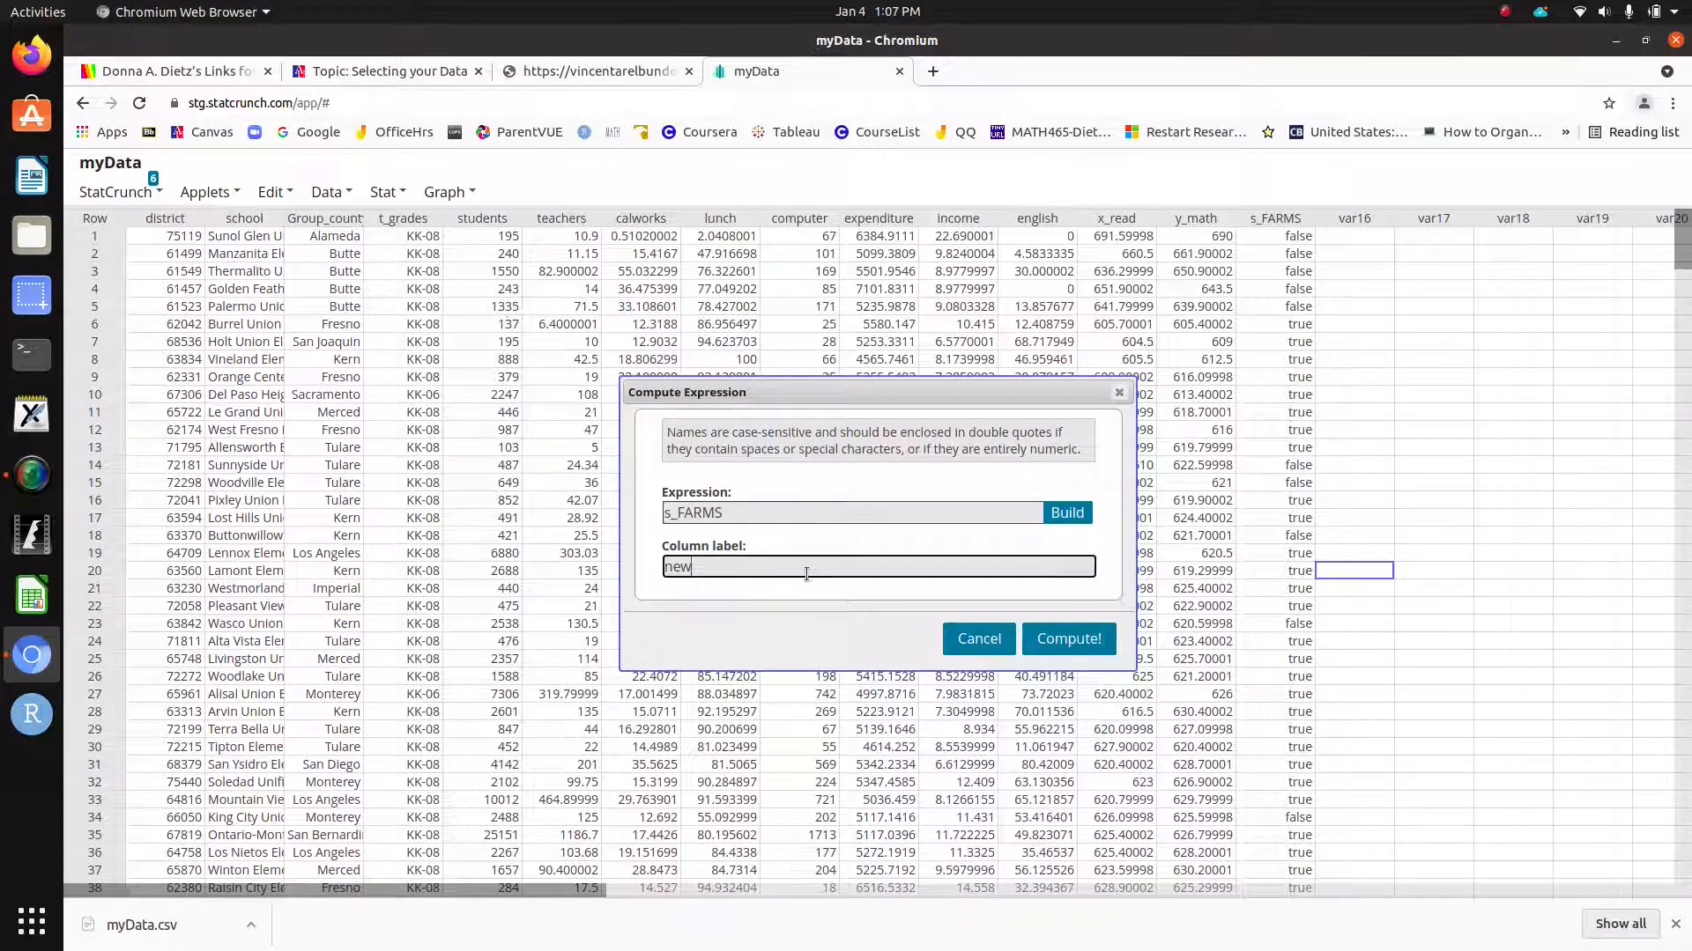
text(SFARMS)
click(1069, 640)
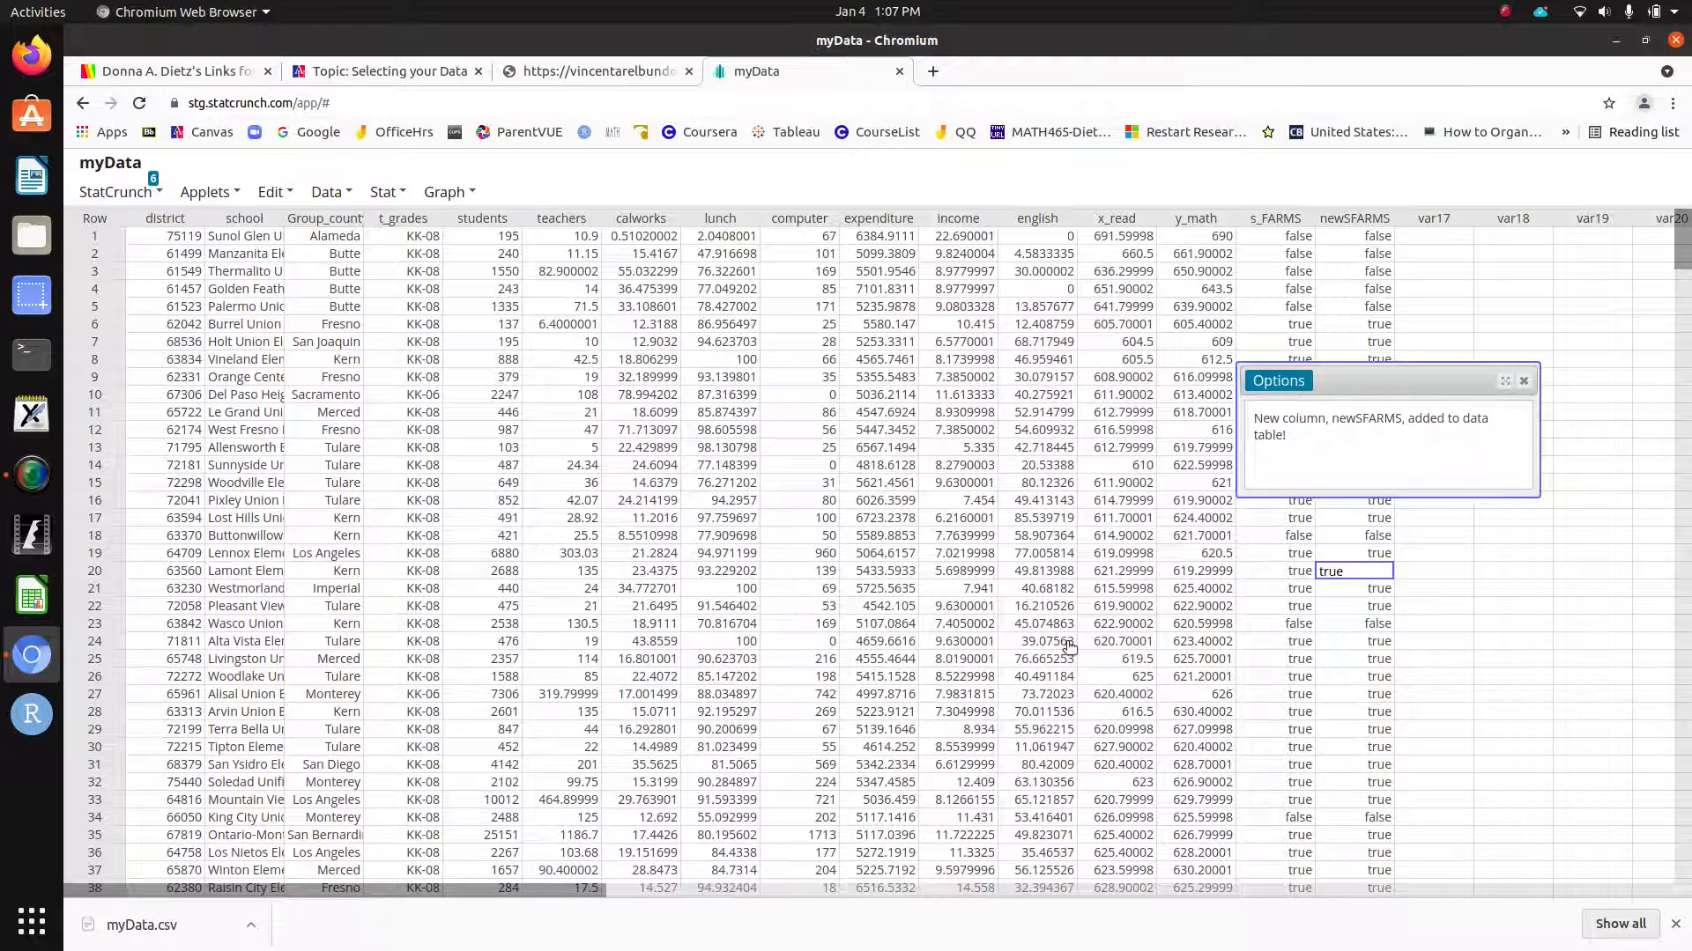
click(1508, 642)
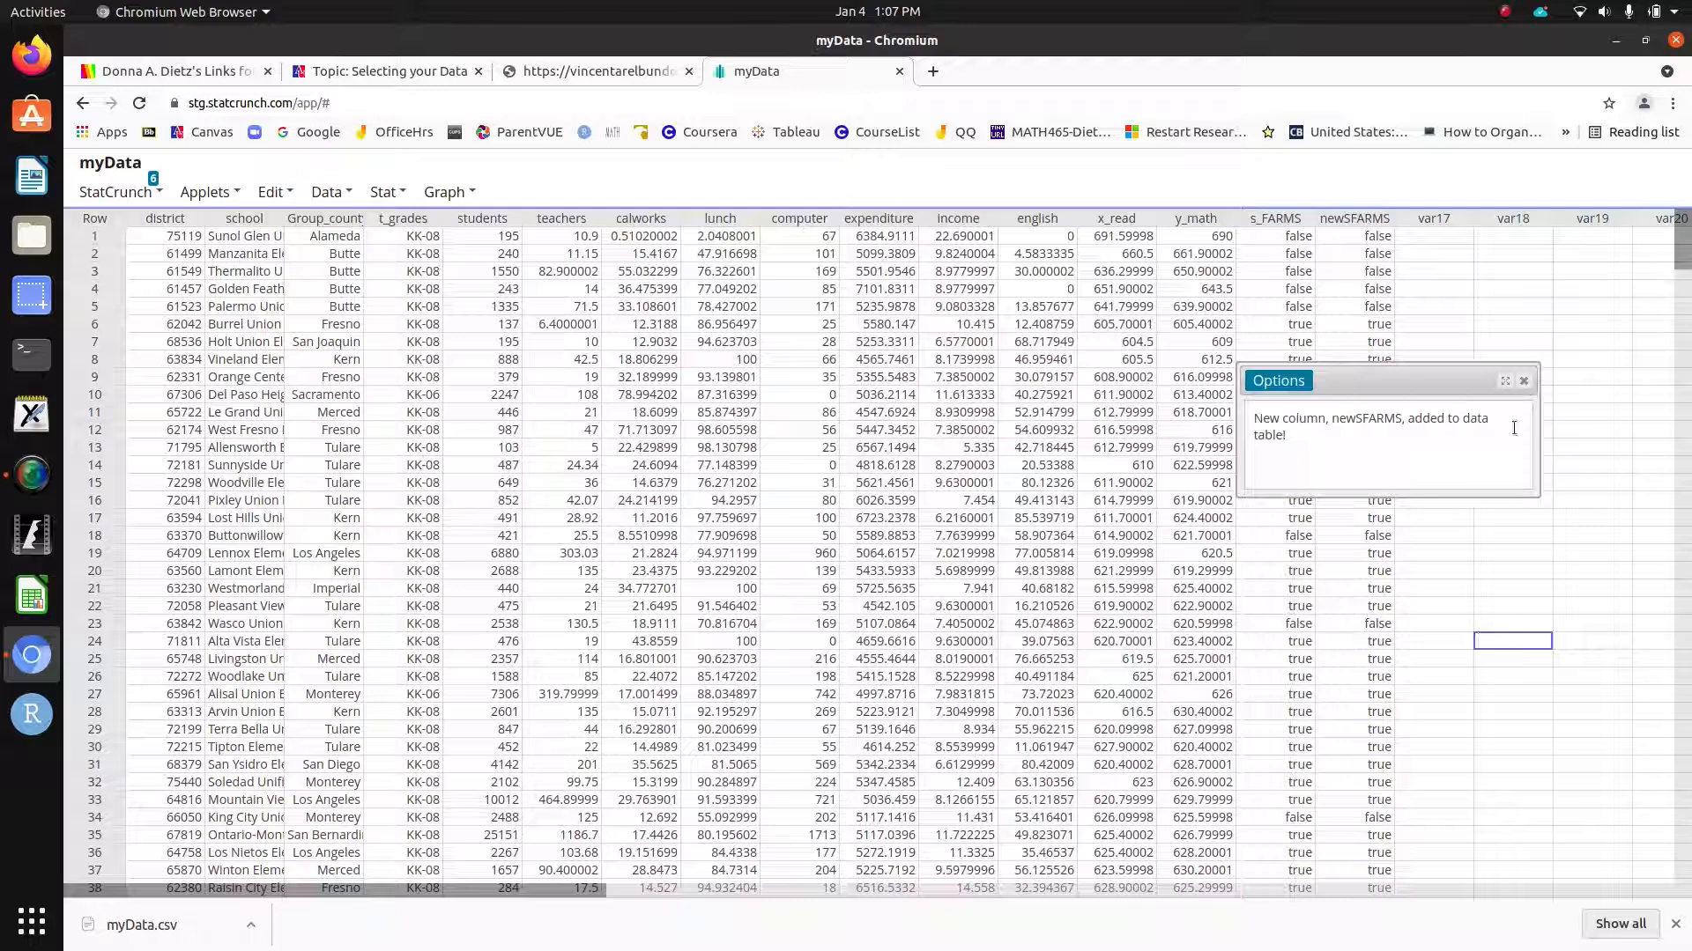
click(1523, 381)
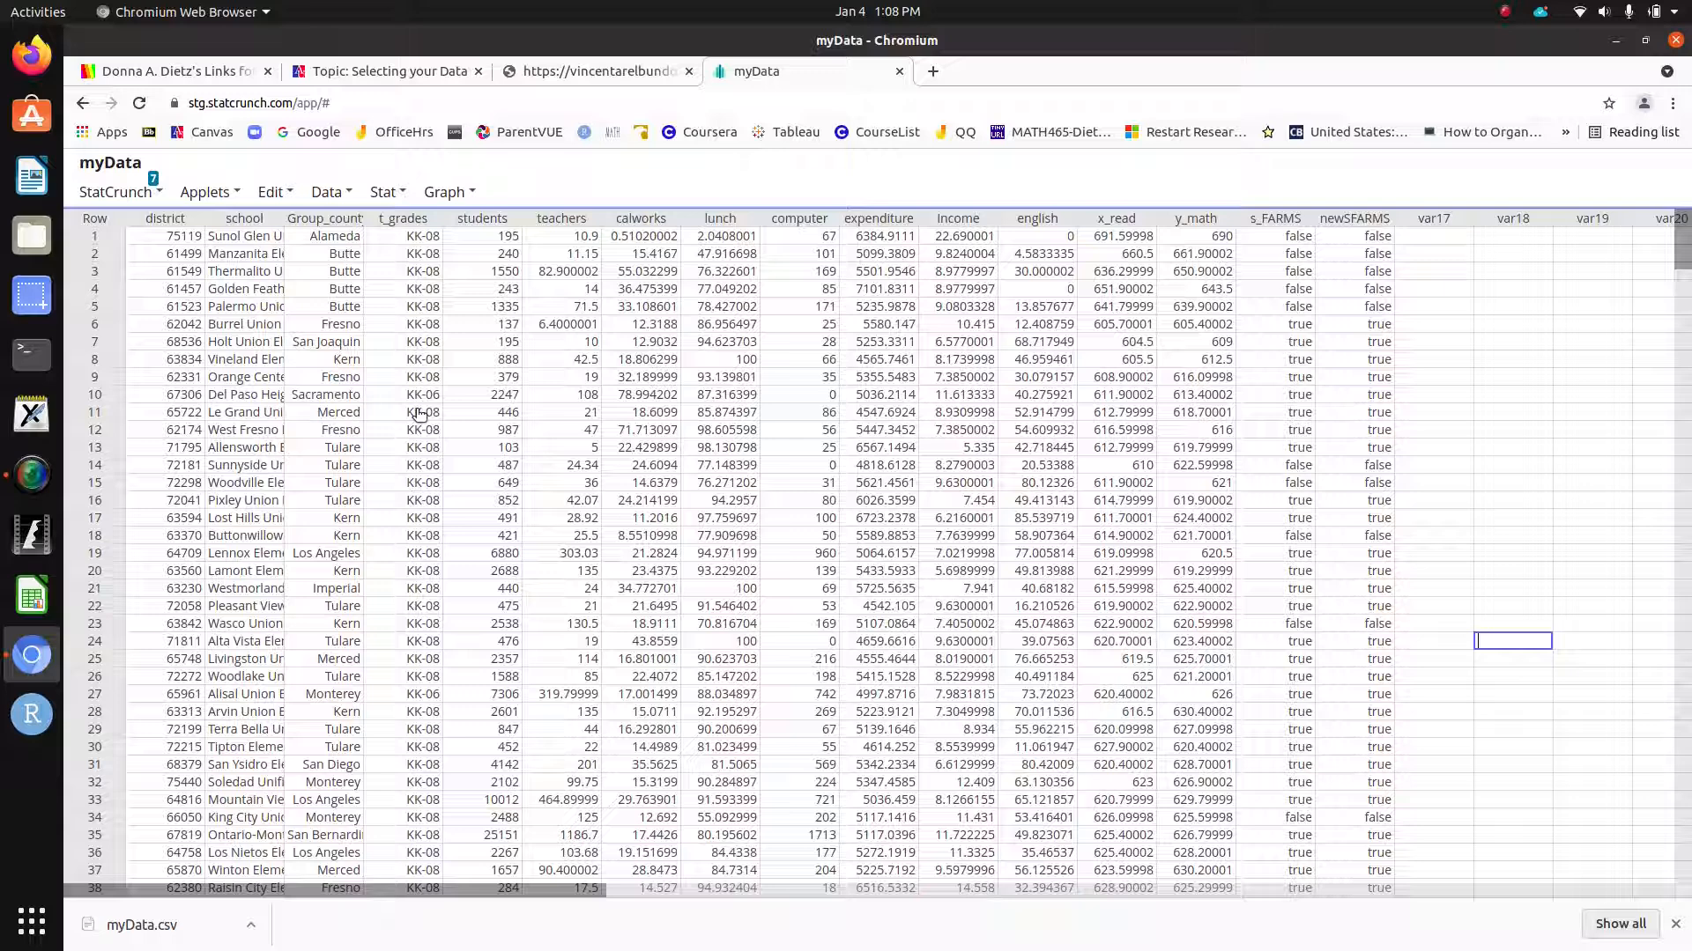
Step: Compute a new data column labelled KK06 from the expression t_grades="KK-06"
click(319, 190)
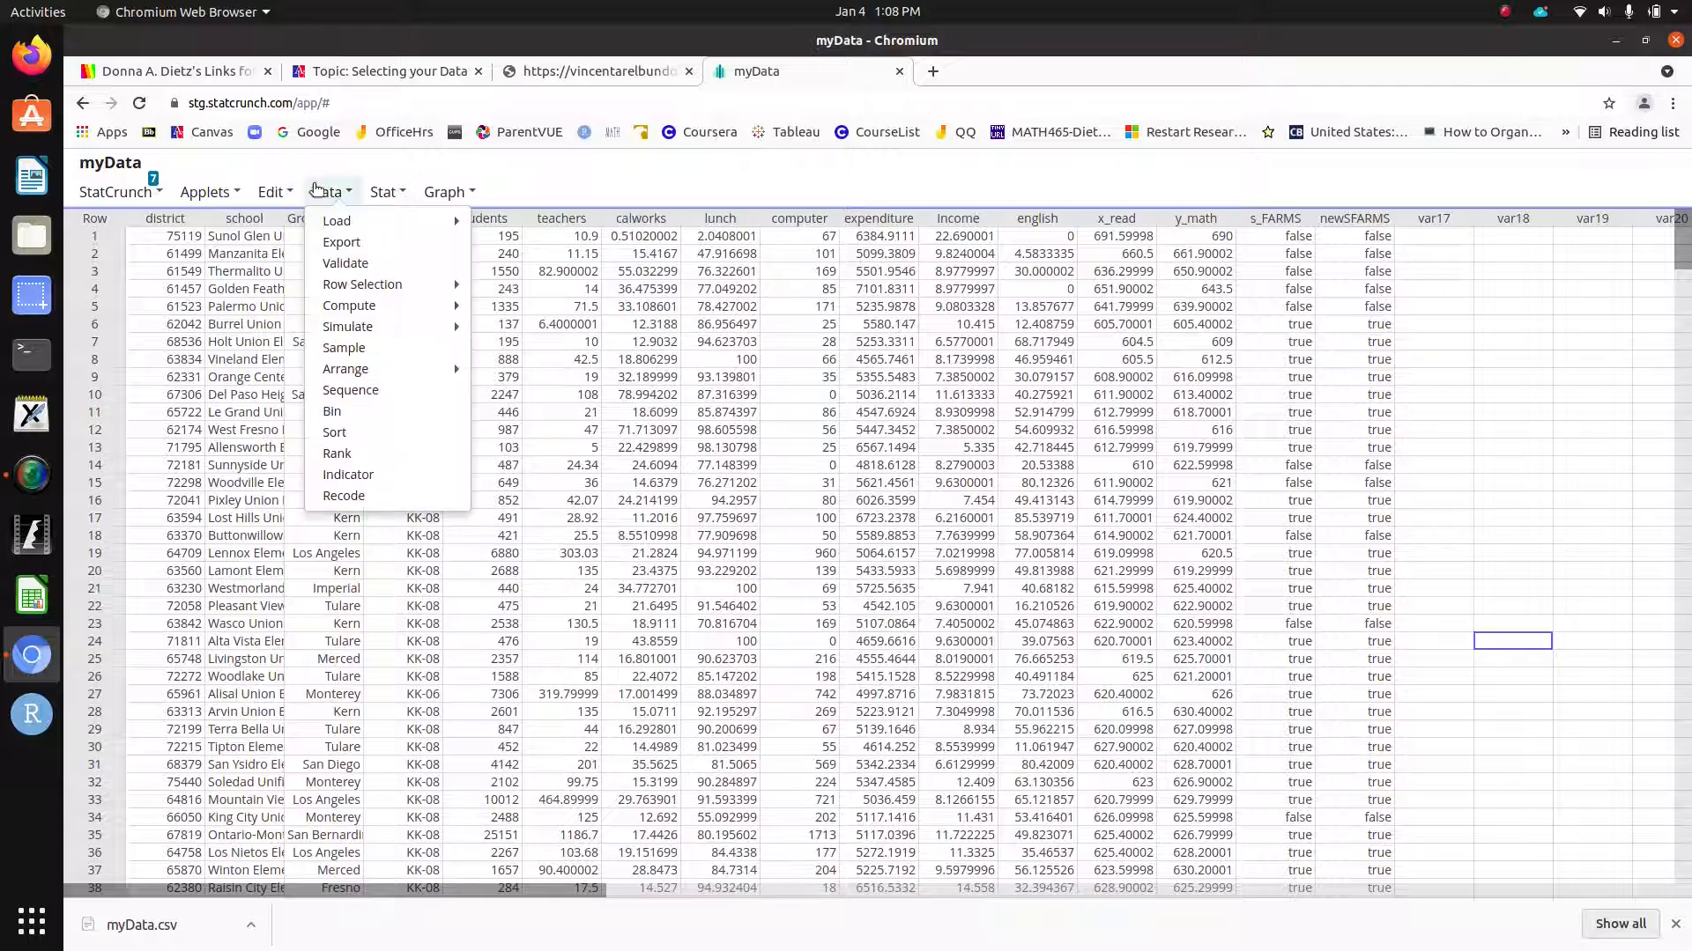
mouse_move(370, 306)
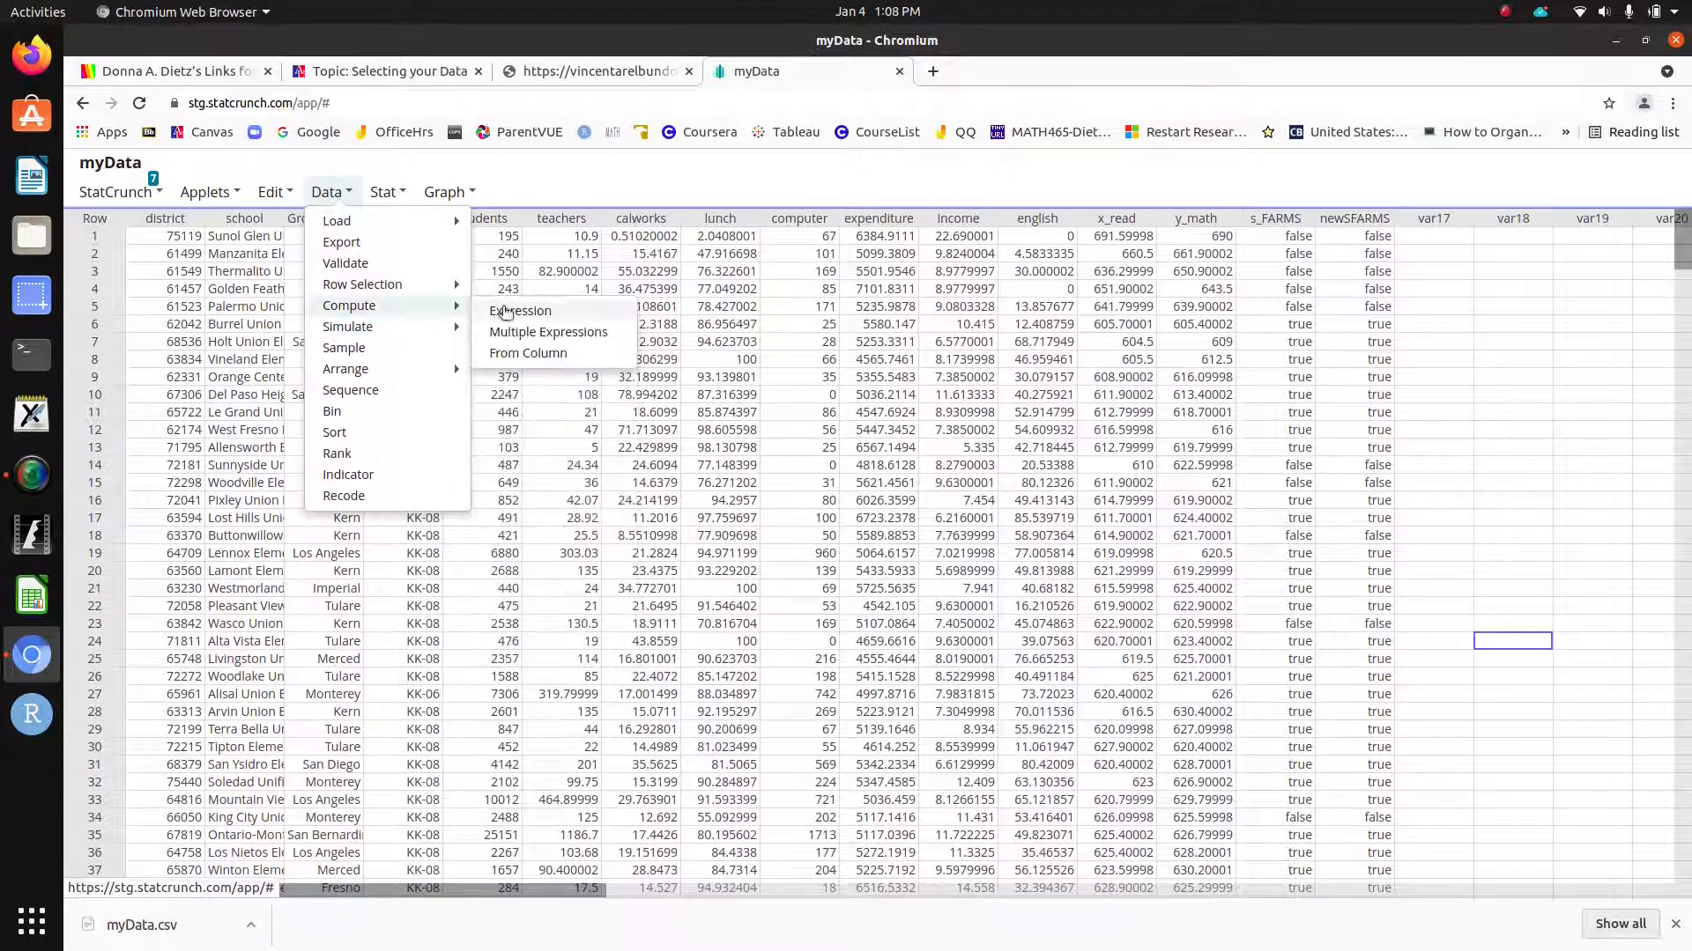
click(505, 312)
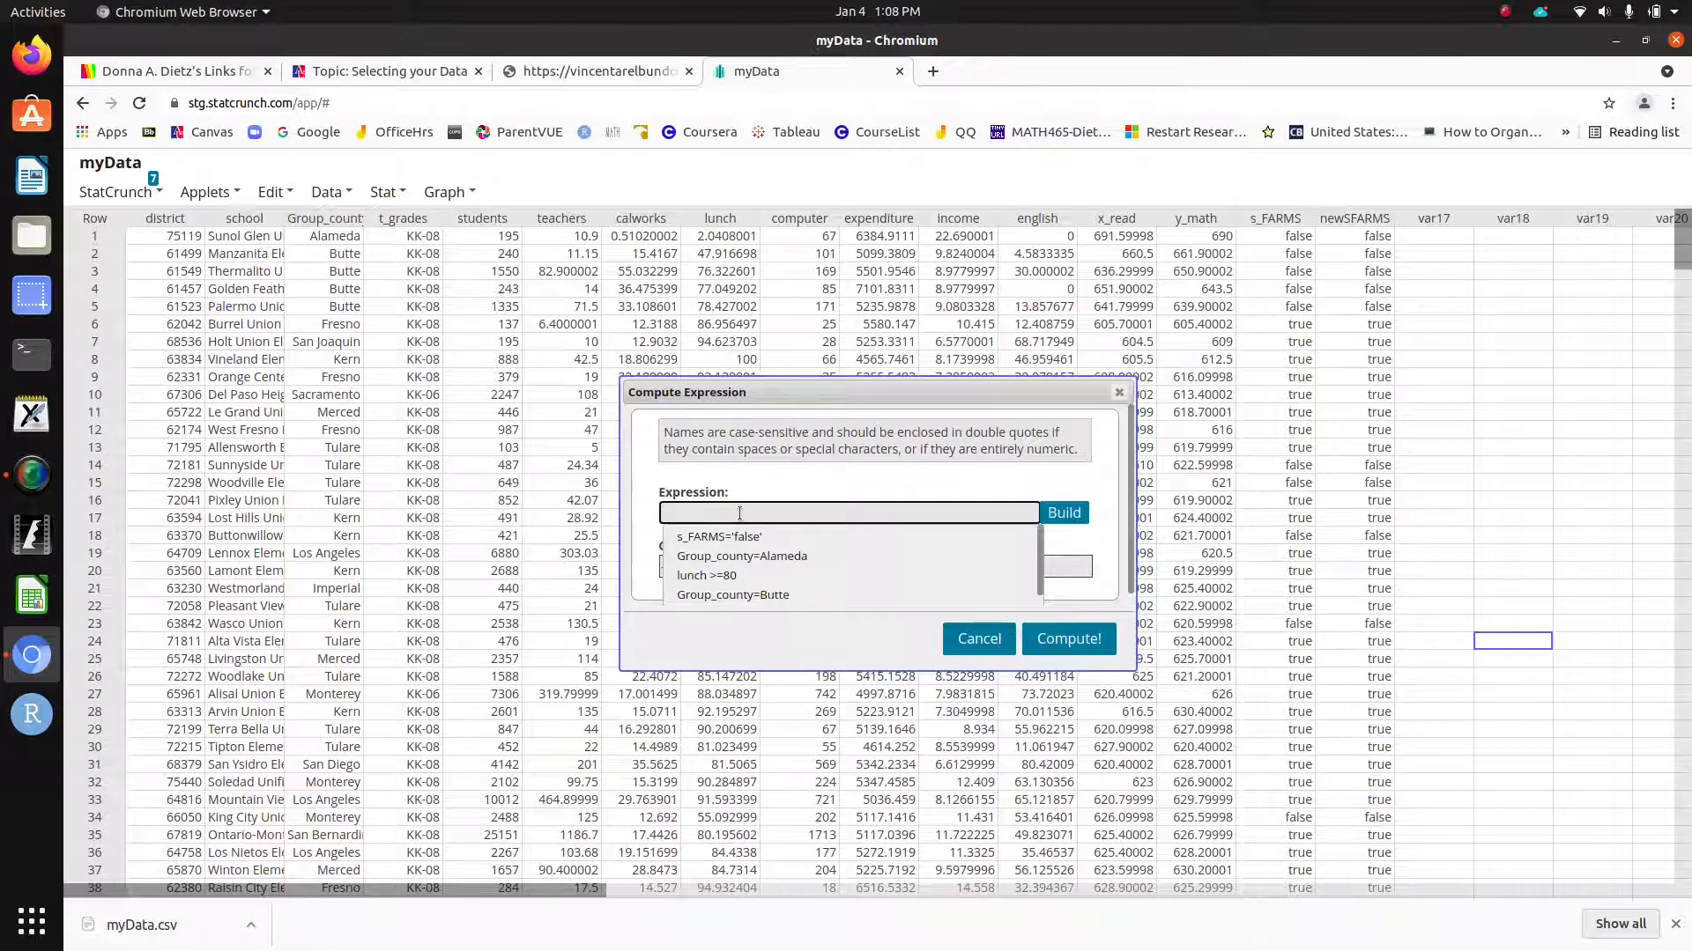
text(t_grades)
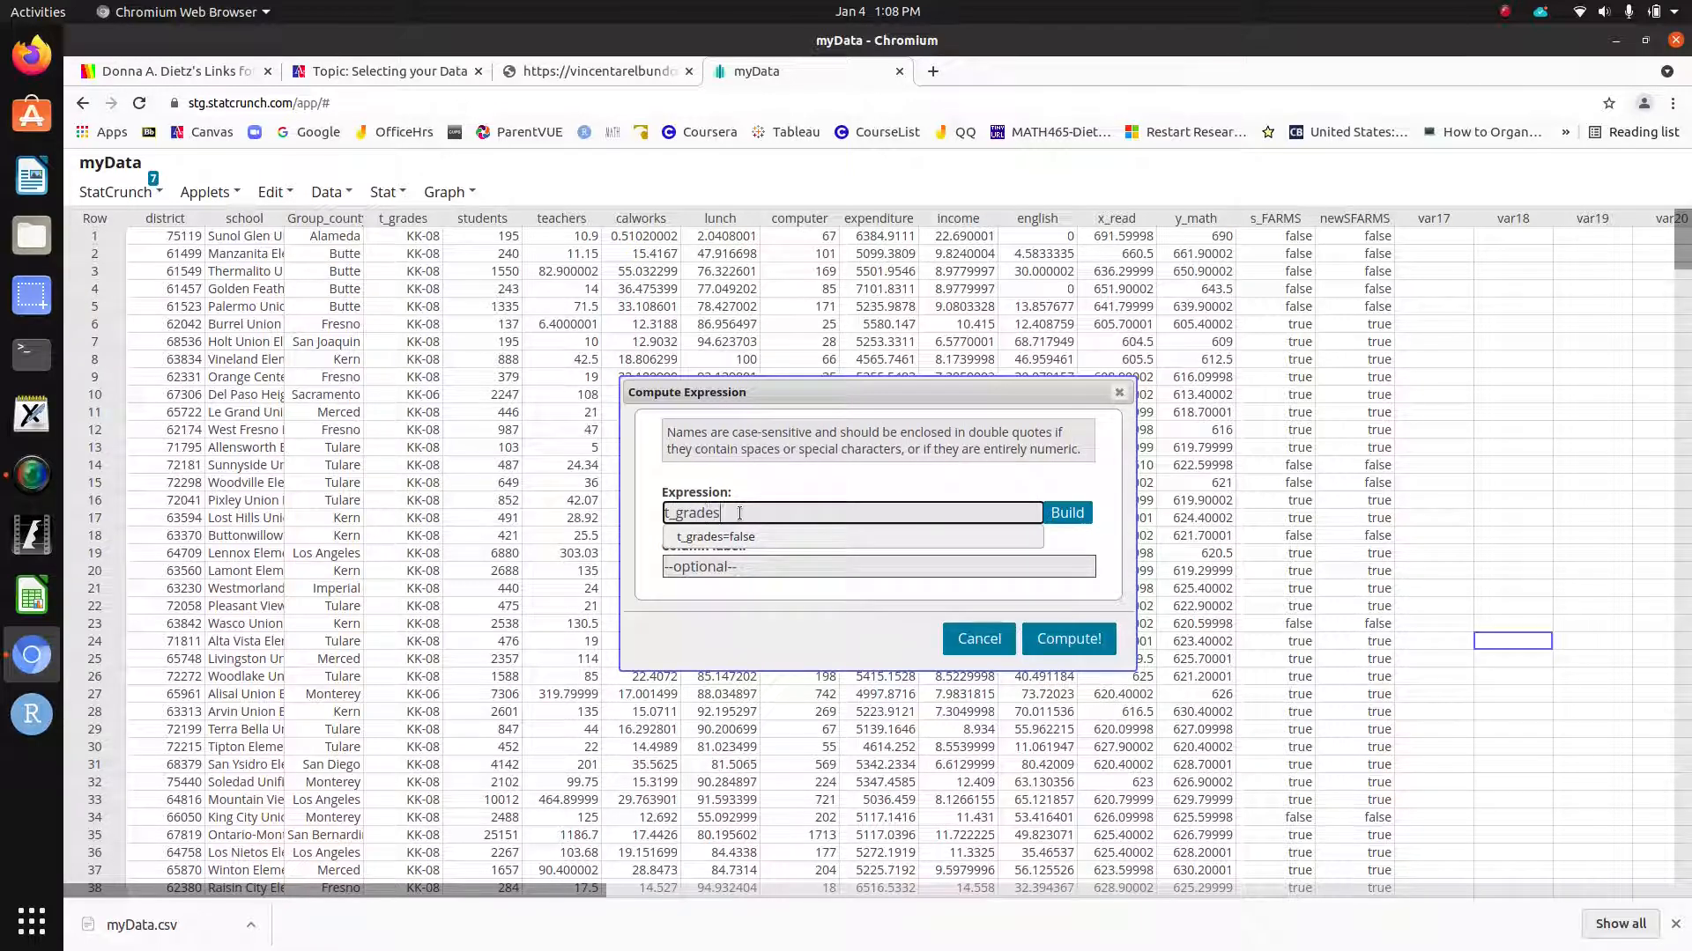
text(="KK-)
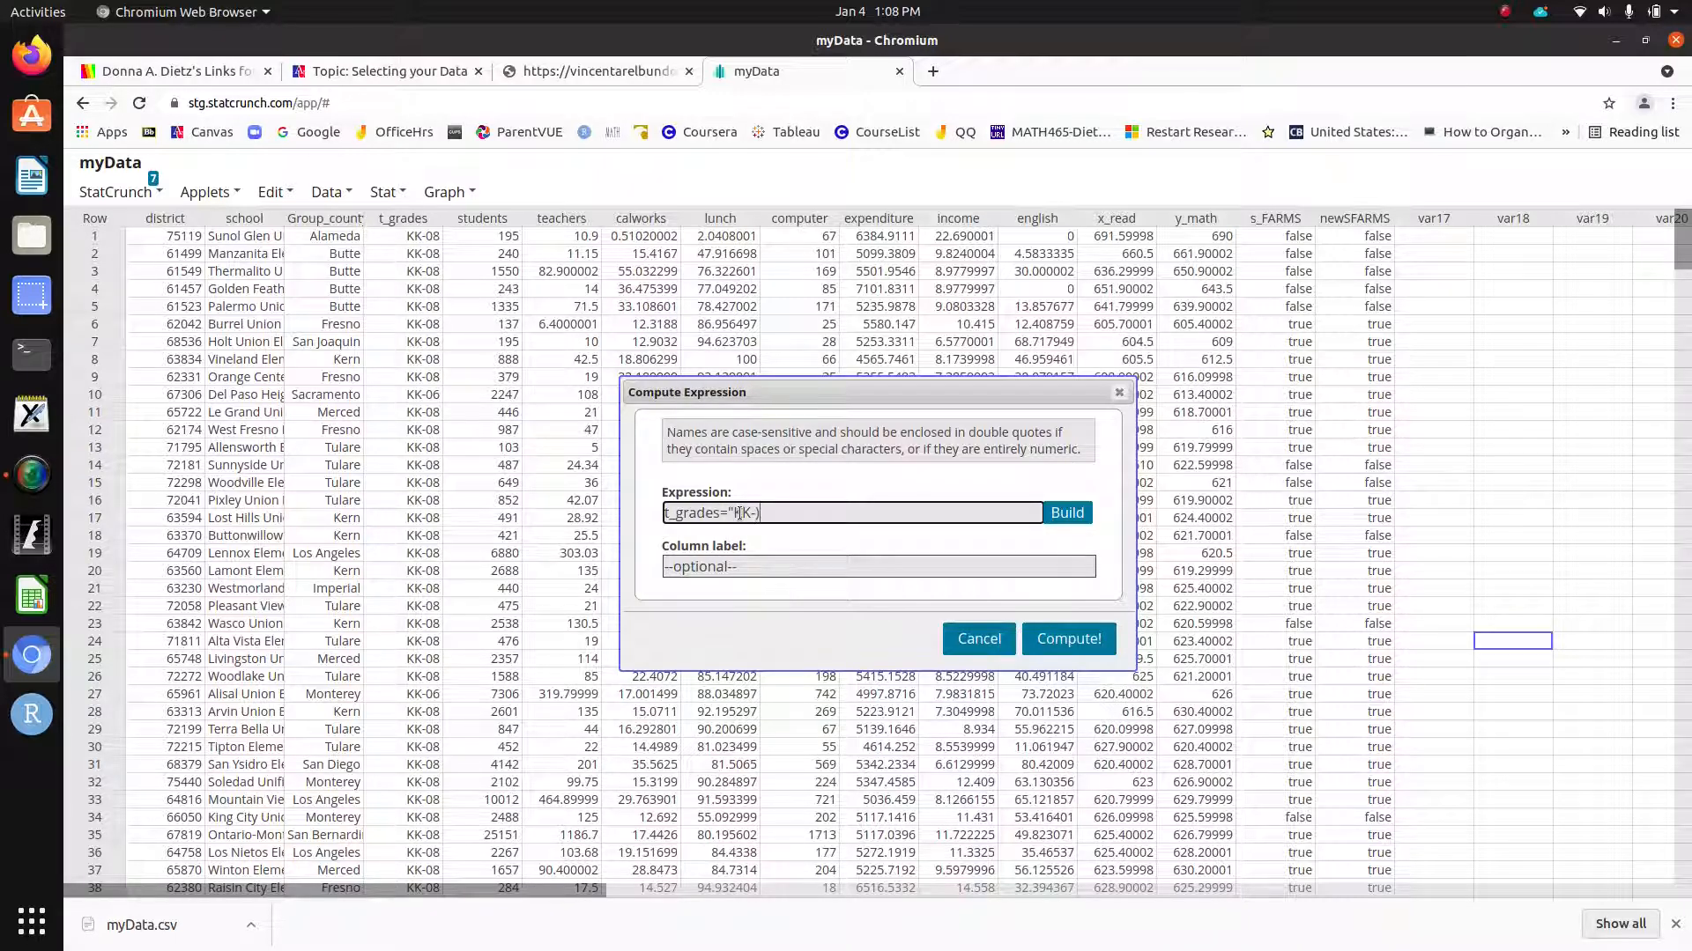
text(06")
click(755, 565)
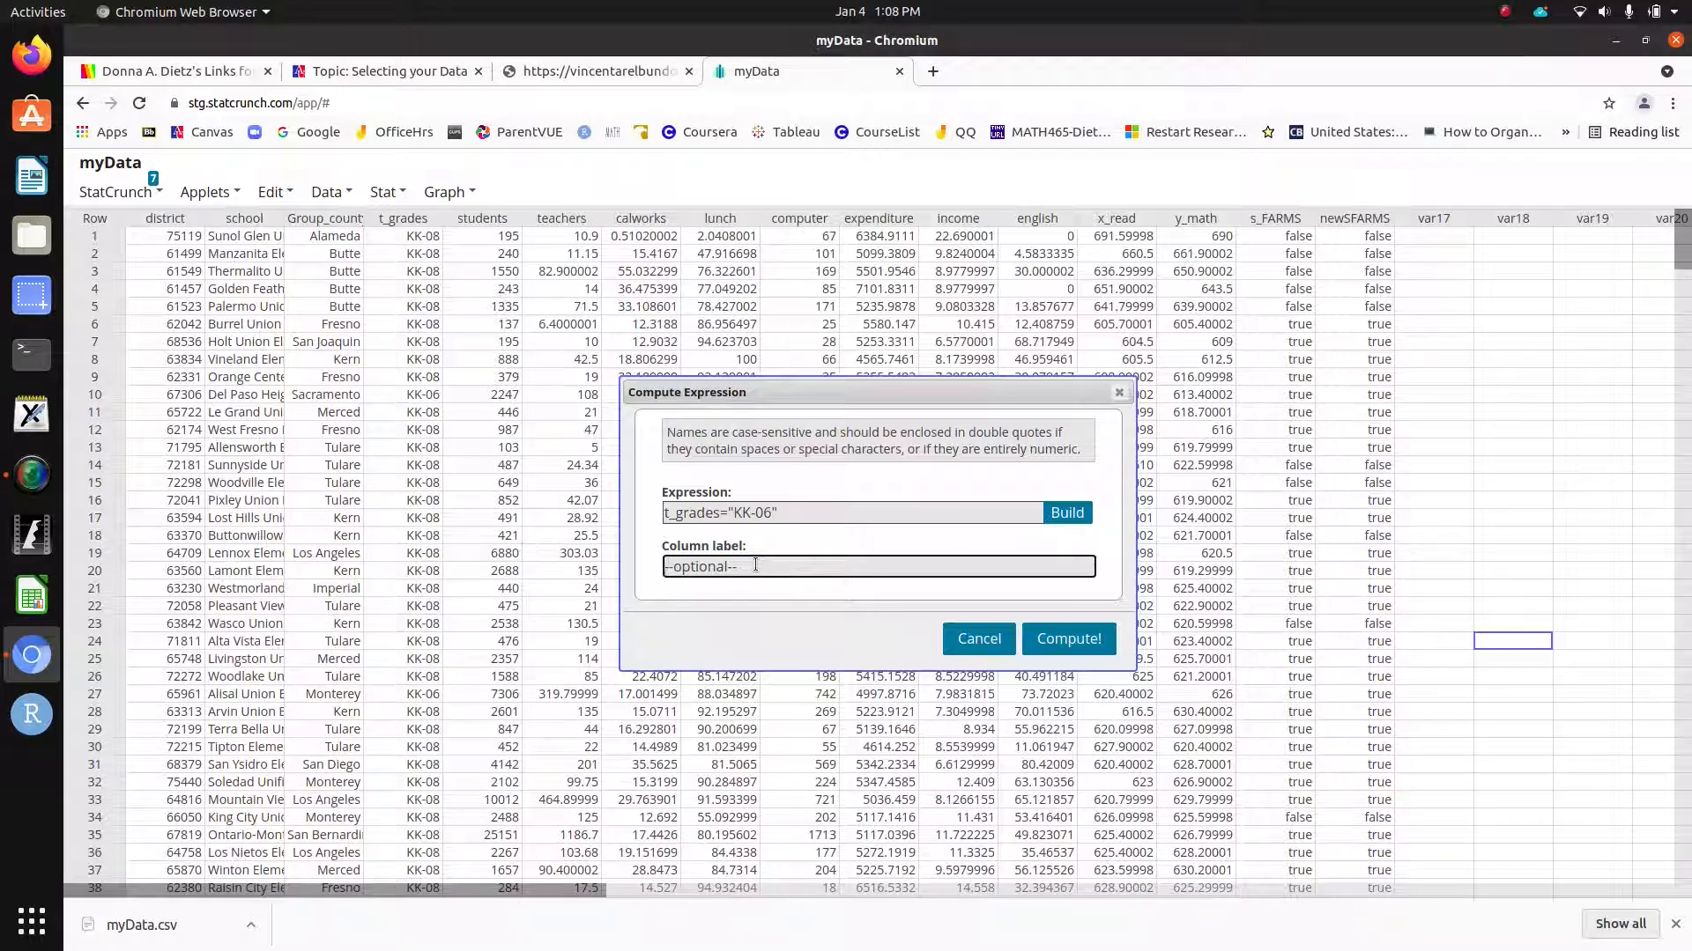
text(KK06)
click(1069, 641)
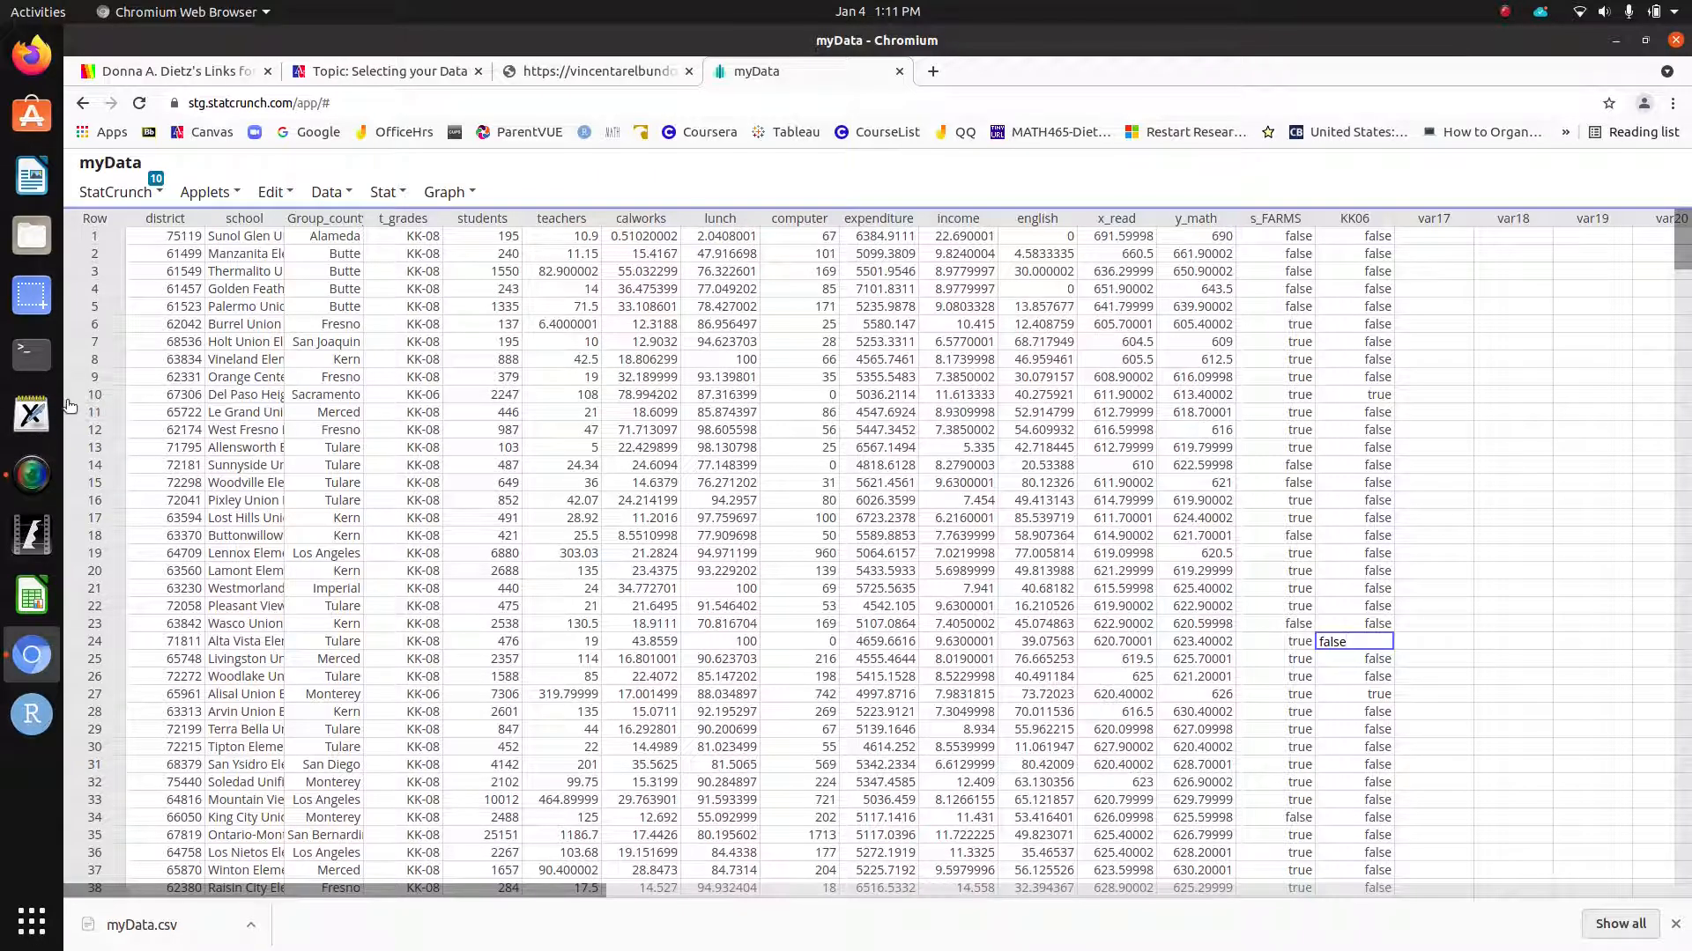
Step: Highlight row 10 to compare its t_grades and KK06 values, and clear the row selection
click(69, 400)
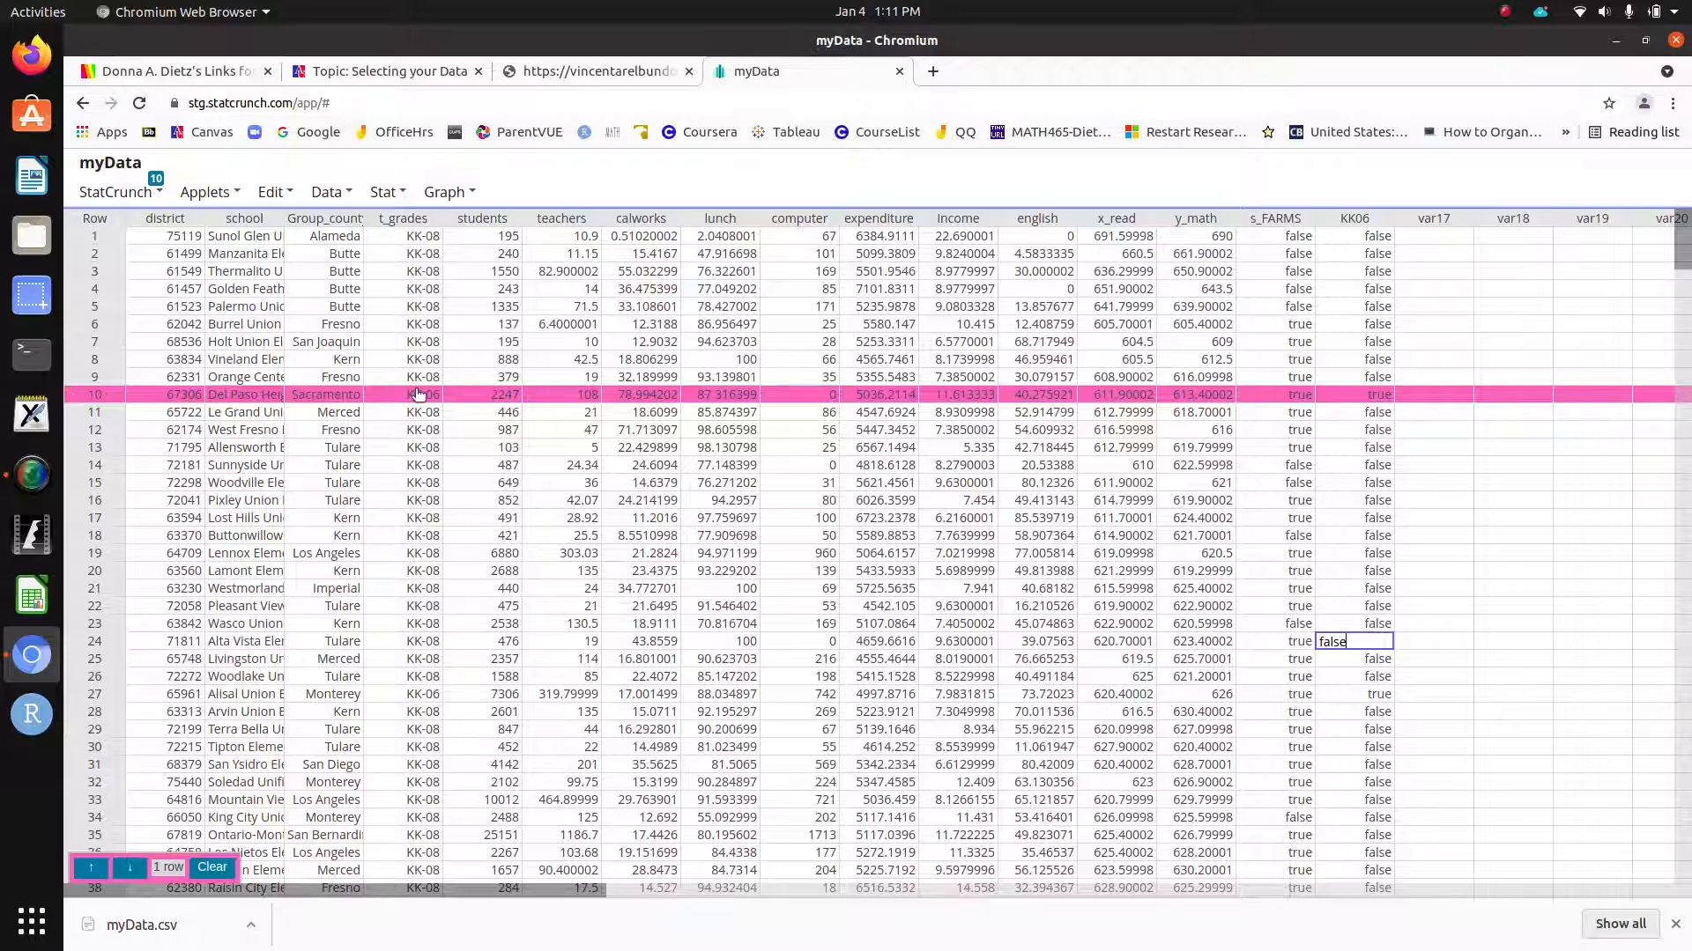
click(217, 867)
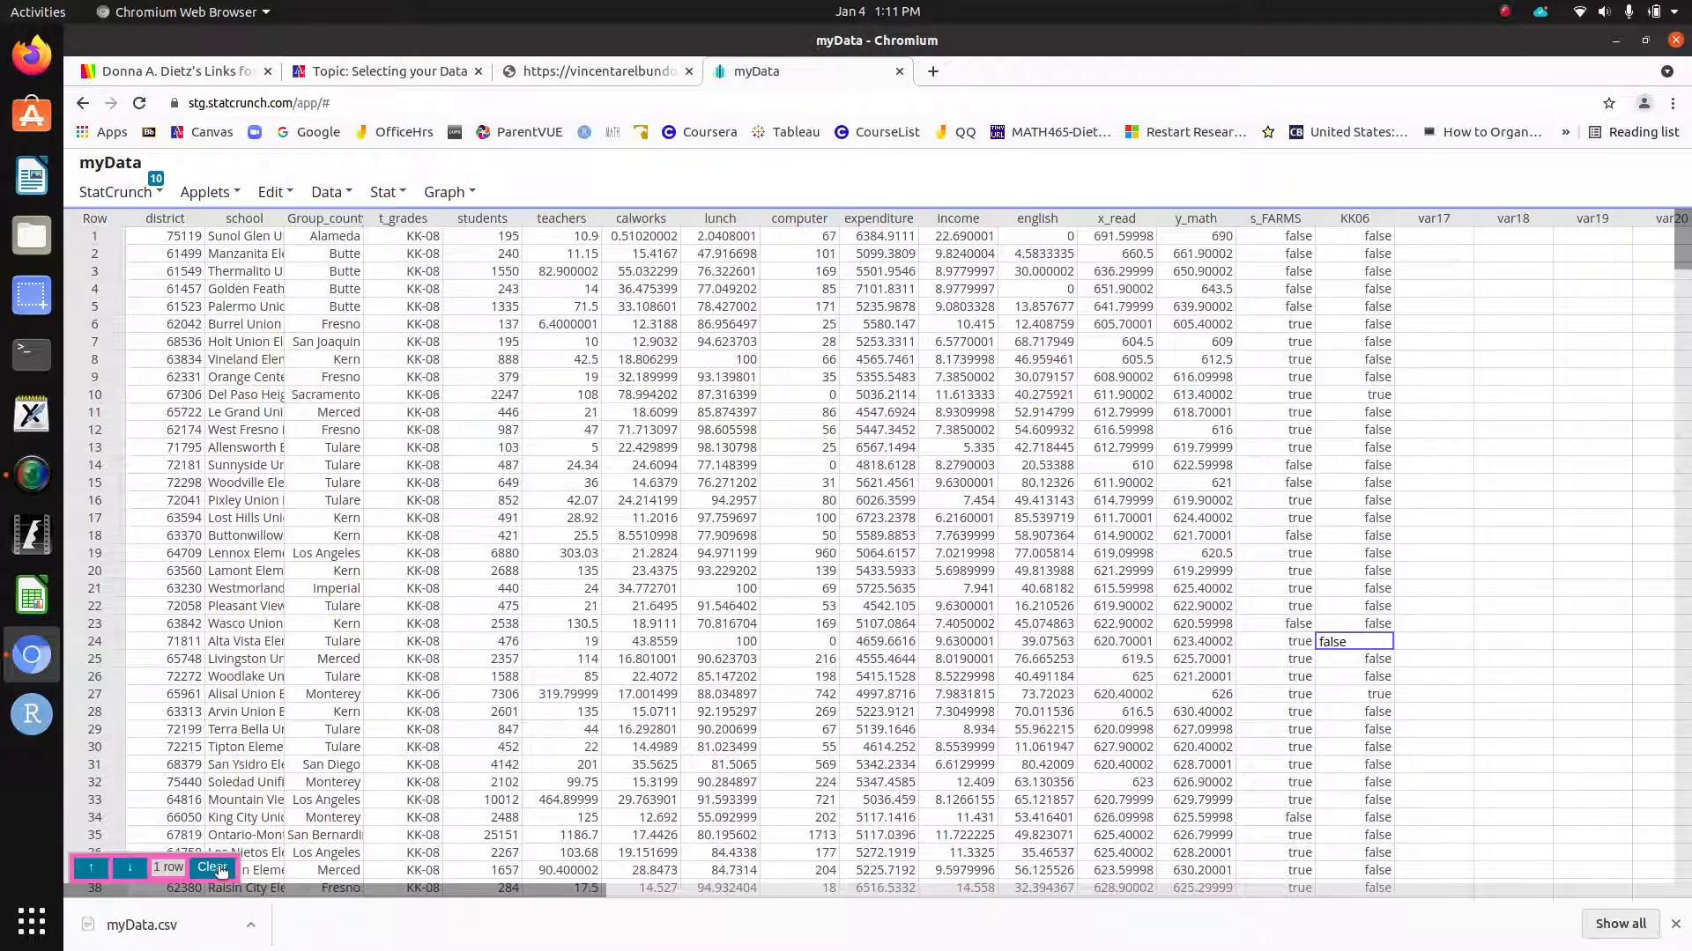